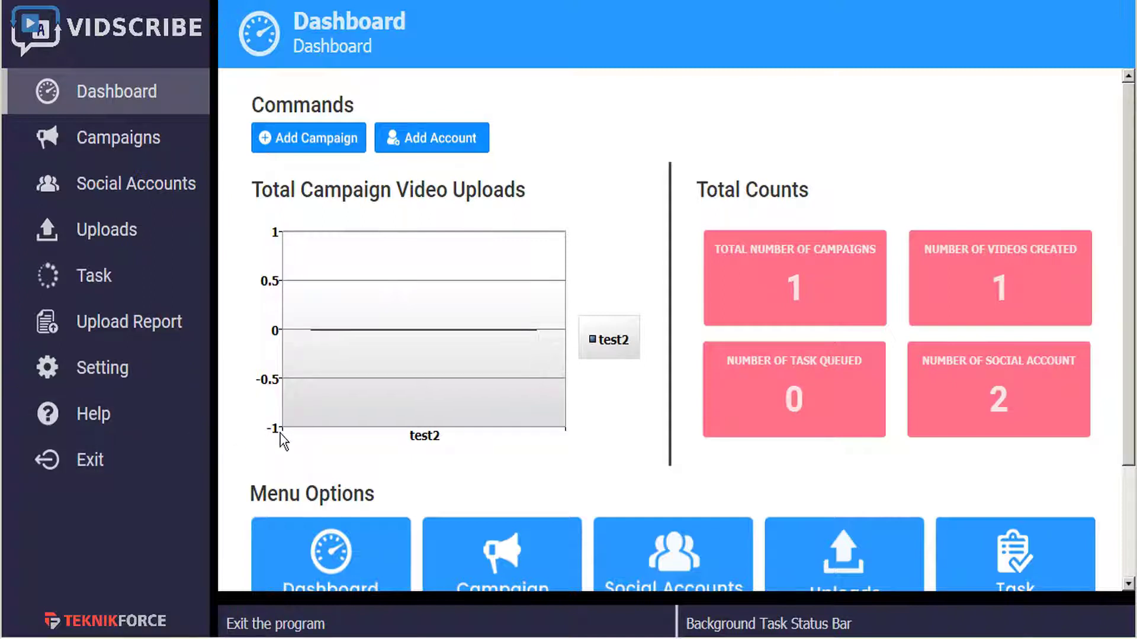
- Open the translation pane and delete the French translation beneath the English welcome sentence
{"action": "scroll", "coordinate": [277, 441], "scroll_direction": "down", "scroll_amount": 3}
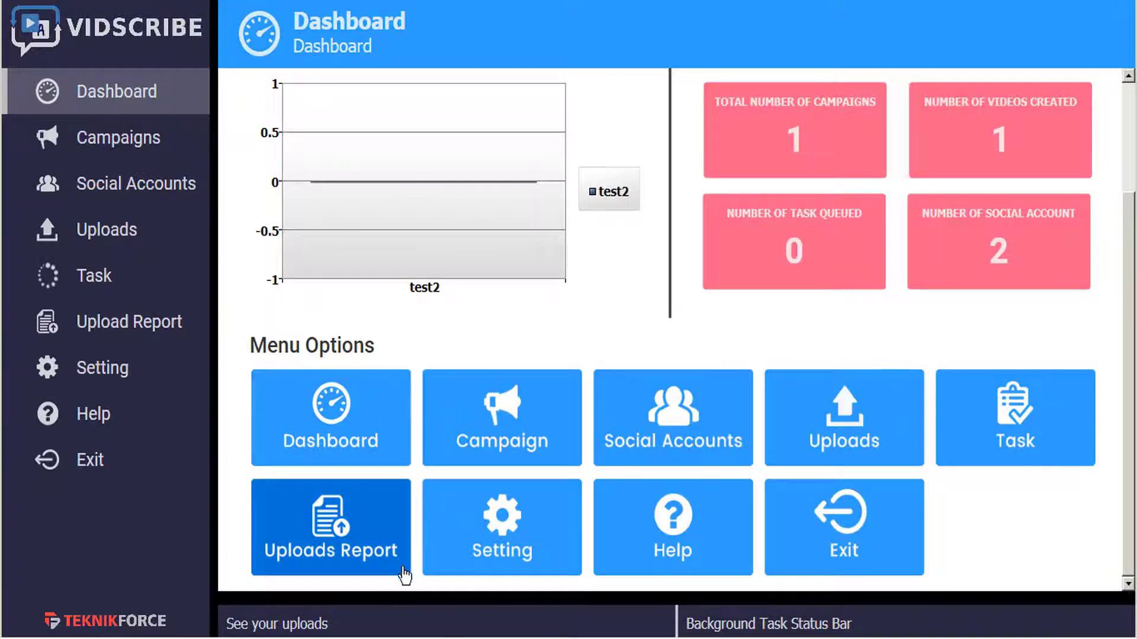
{"action": "left_click", "coordinate": [414, 608]}
{"action": "double_click", "coordinate": [435, 526]}
{"action": "left_click", "coordinate": [435, 527]}
{"action": "double_click", "coordinate": [435, 527]}
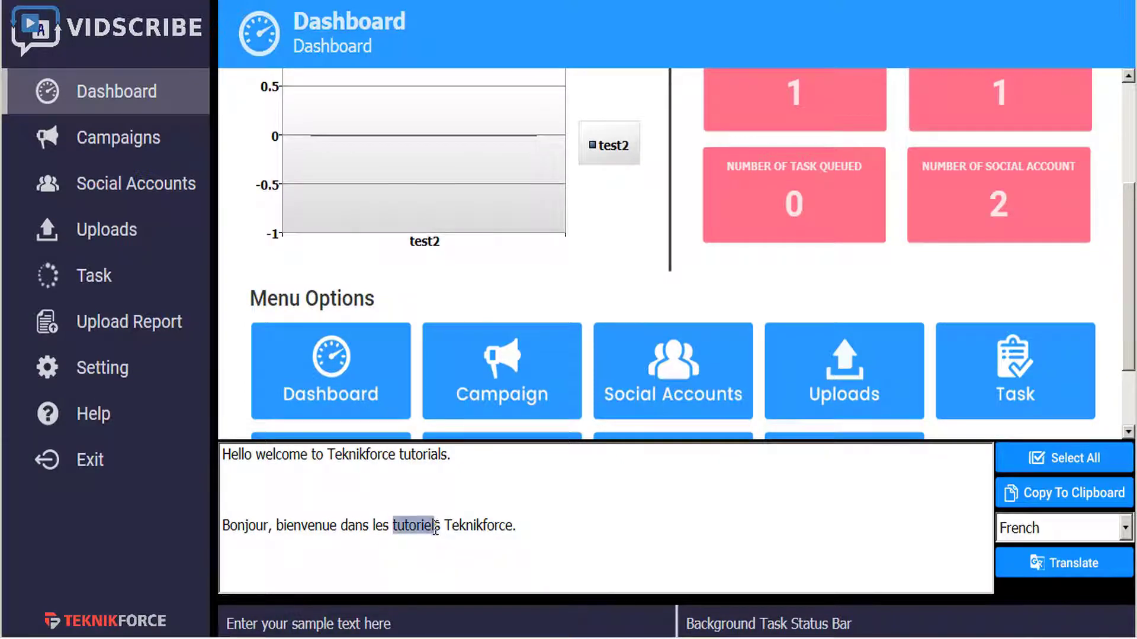
{"action": "left_click_drag", "start_coordinate": [538, 535], "coordinate": [531, 485]}
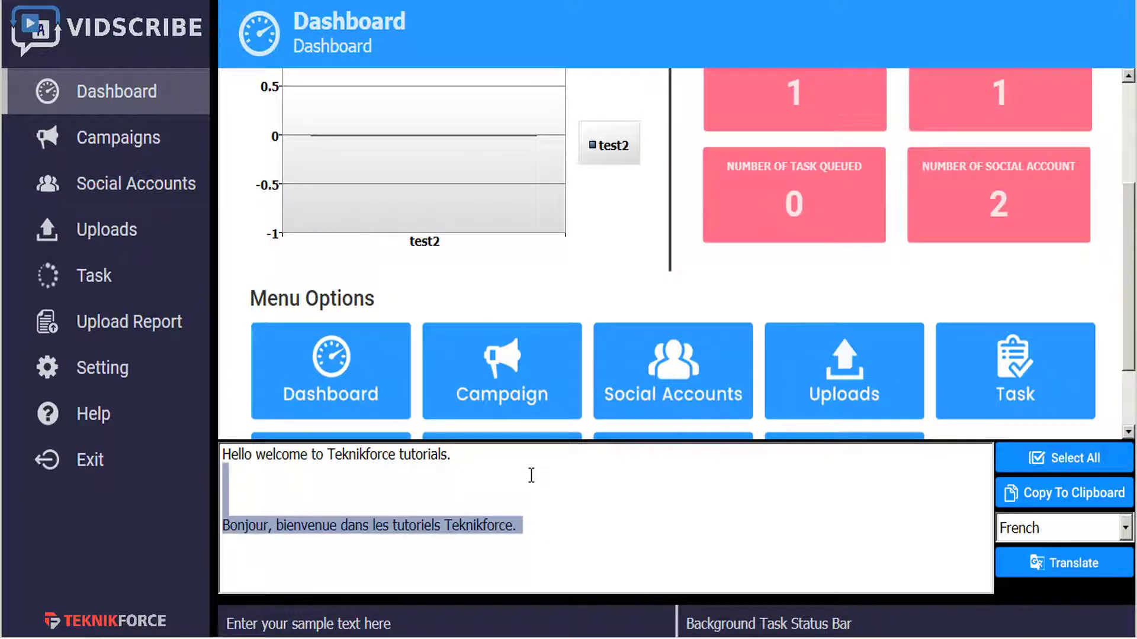
{"action": "key", "text": "BackSpace"}
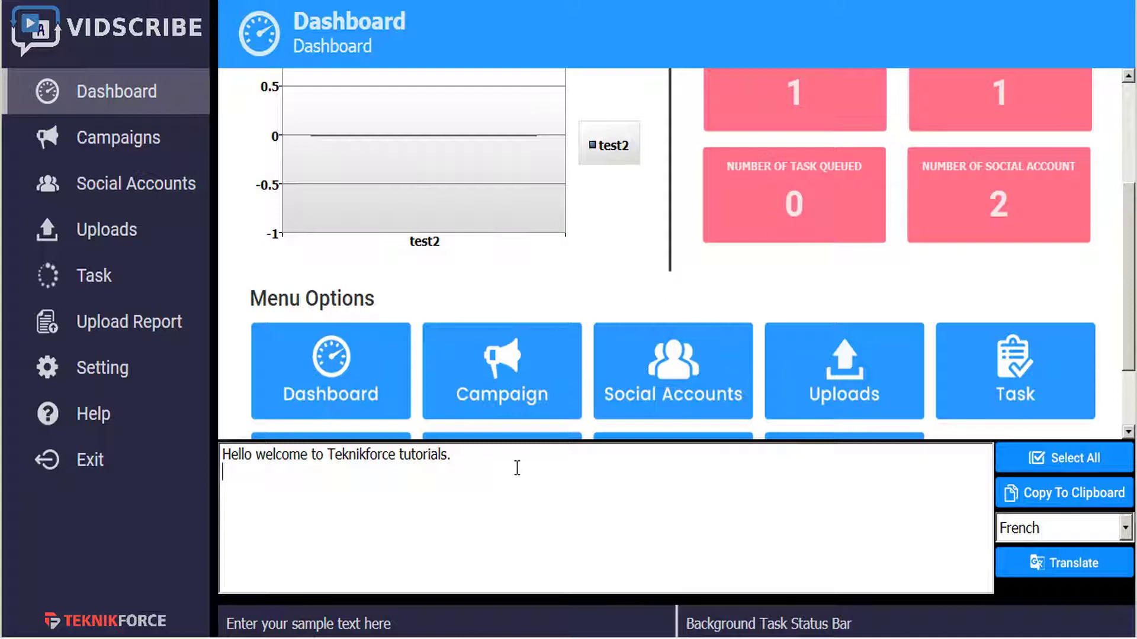
- Translate the English welcome sentence into Hindi and collapse the translation pane
{"action": "left_click", "coordinate": [1073, 528]}
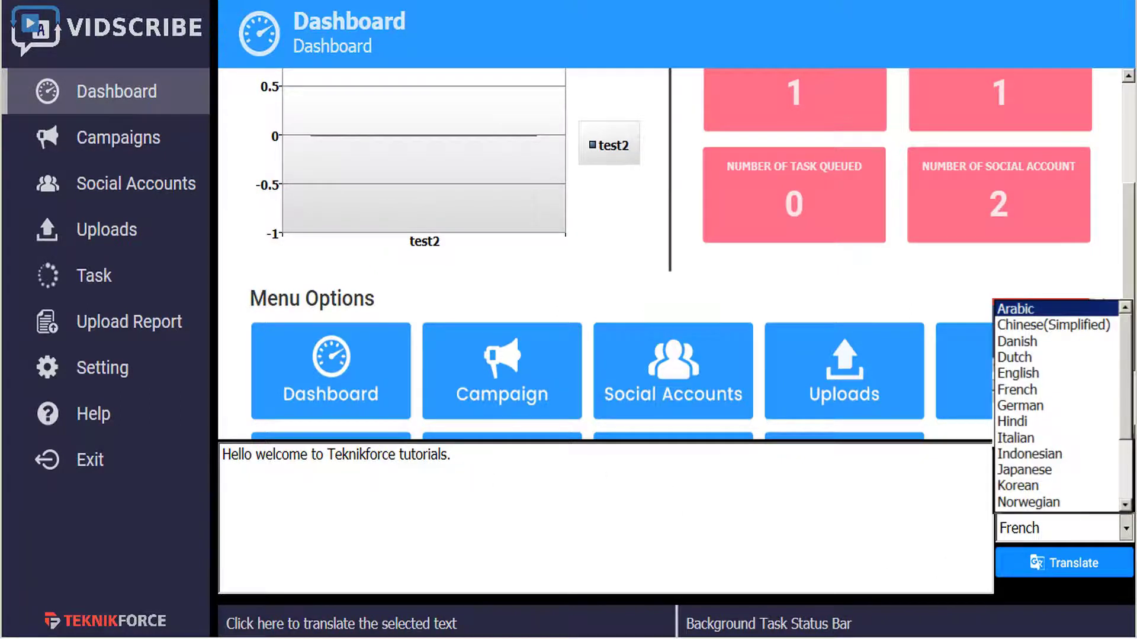
{"action": "left_click", "coordinate": [1012, 421]}
{"action": "left_click", "coordinate": [1082, 567]}
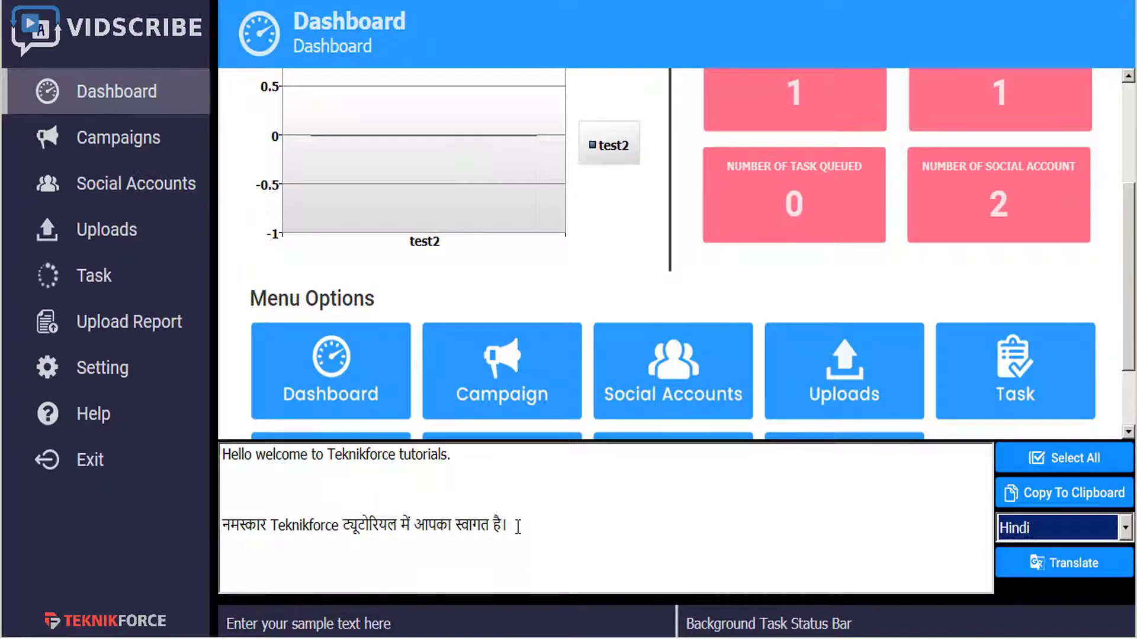
{"action": "left_click", "coordinate": [518, 607]}
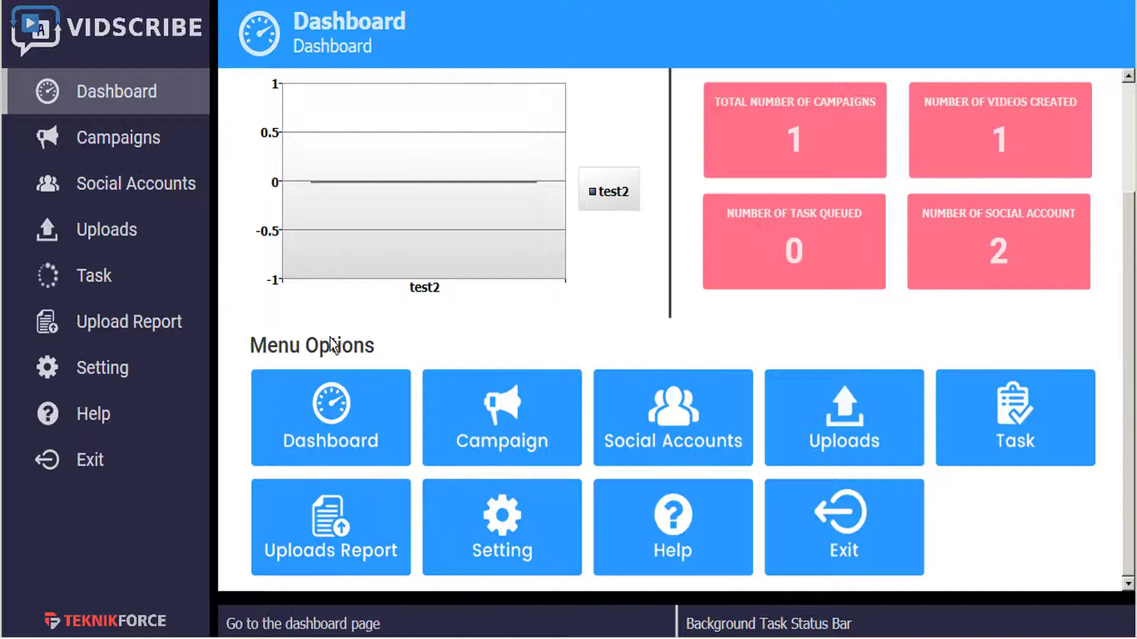
- Open the application settings and view the colours available for the subtitle background
{"action": "scroll", "coordinate": [329, 355], "scroll_direction": "up", "scroll_amount": 3}
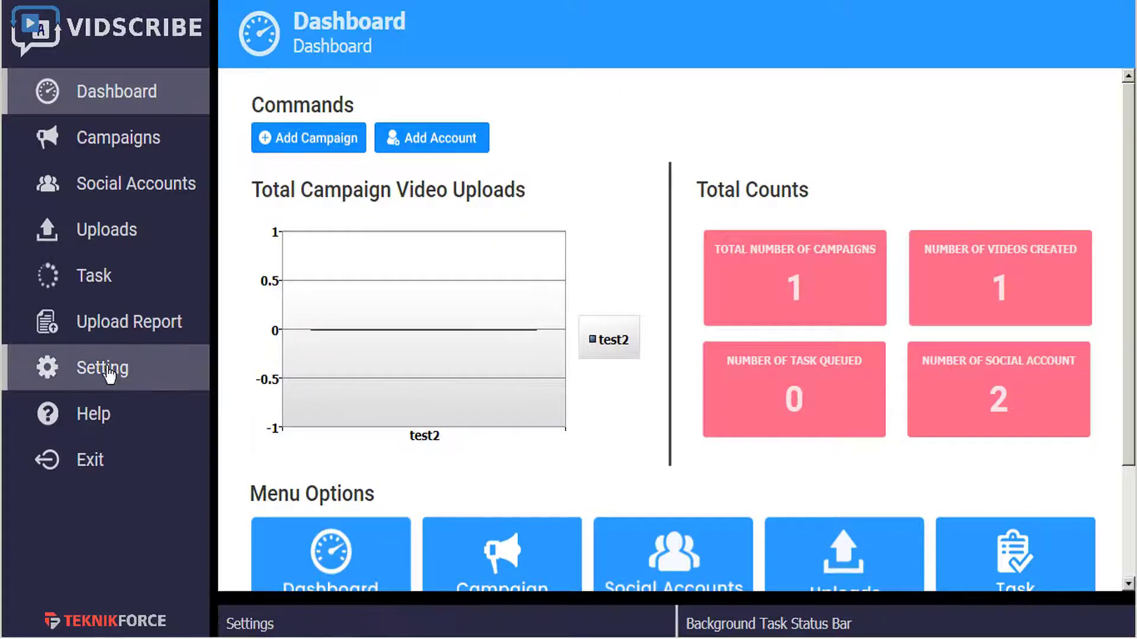
{"action": "left_click", "coordinate": [107, 374]}
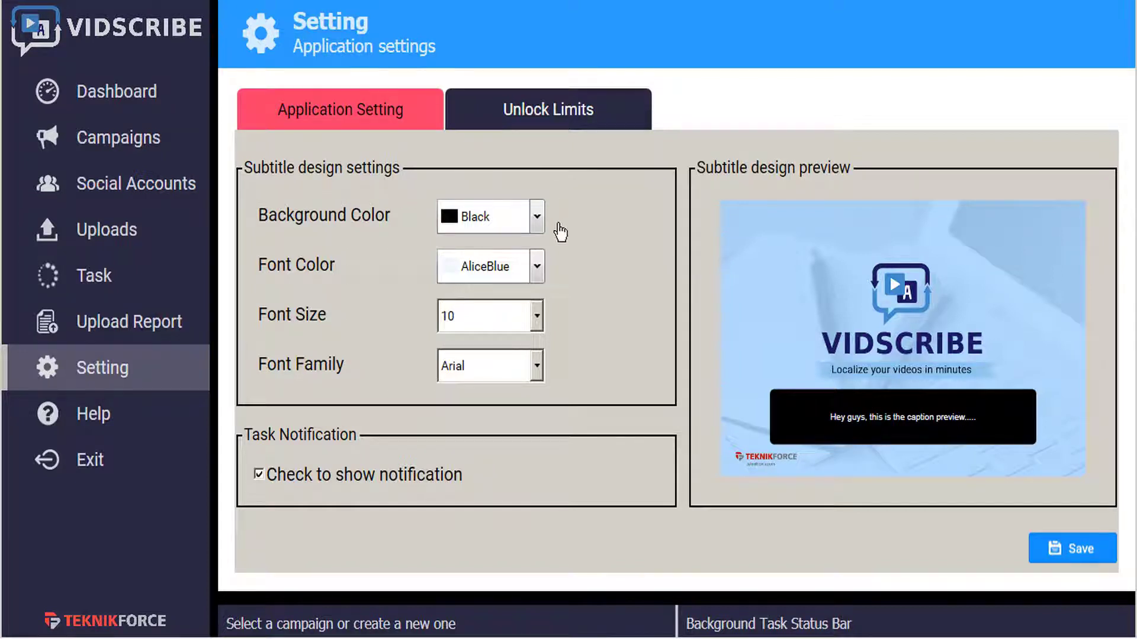
{"action": "left_click", "coordinate": [537, 217]}
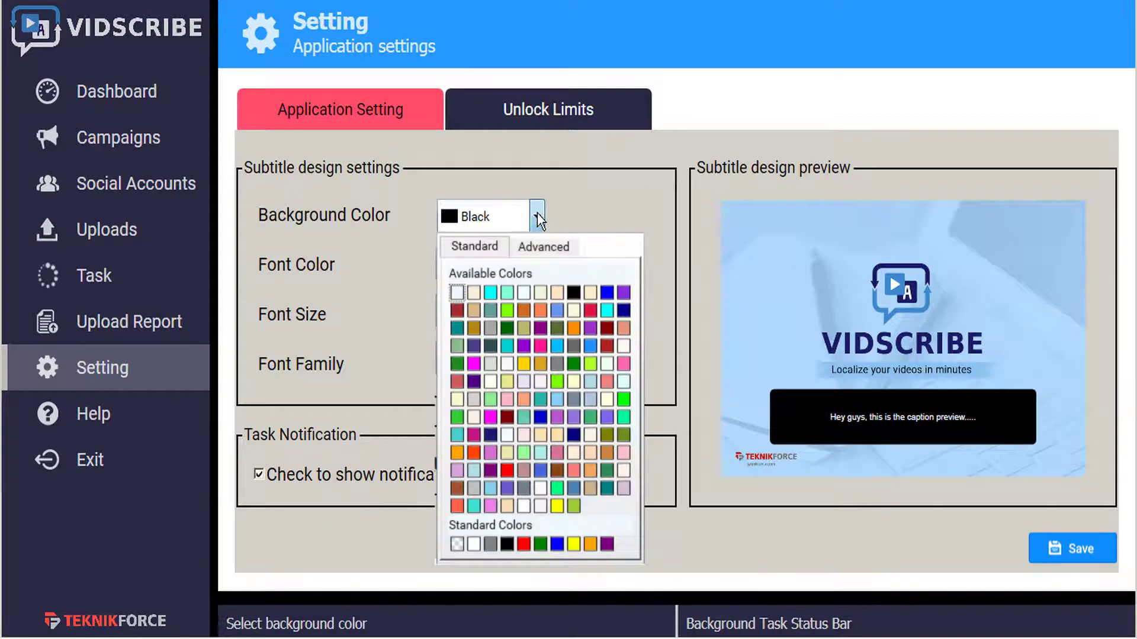
{"action": "left_click", "coordinate": [538, 213]}
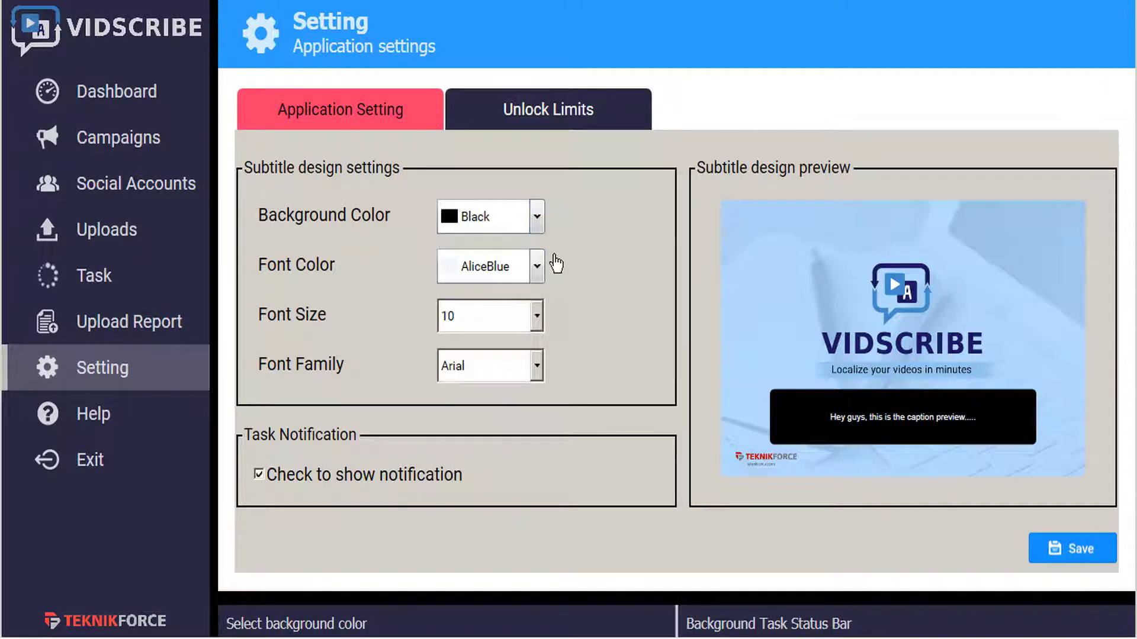
- Set the subtitle font size to 14 and look through the font families, keeping Arial
{"action": "left_click", "coordinate": [537, 317]}
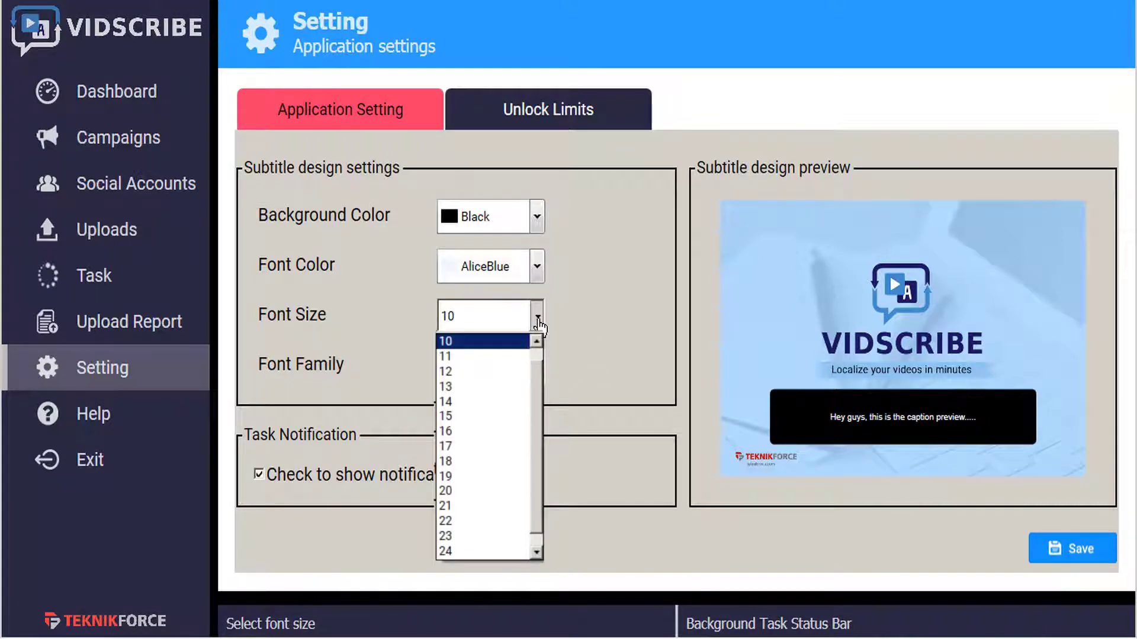
{"action": "left_click", "coordinate": [483, 403]}
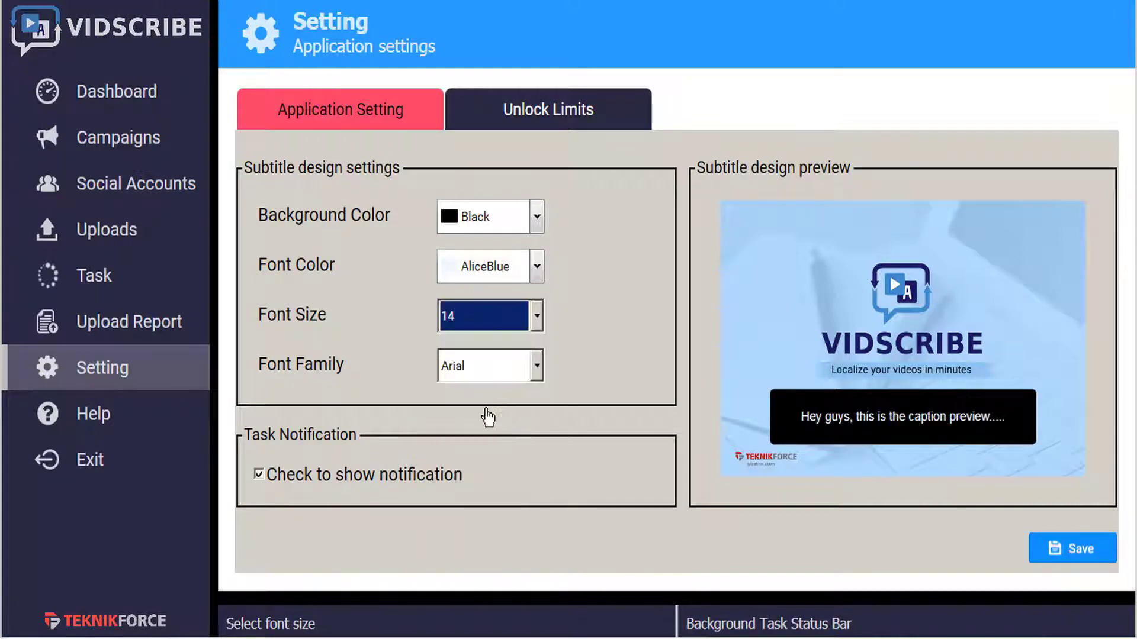
{"action": "left_click", "coordinate": [537, 377]}
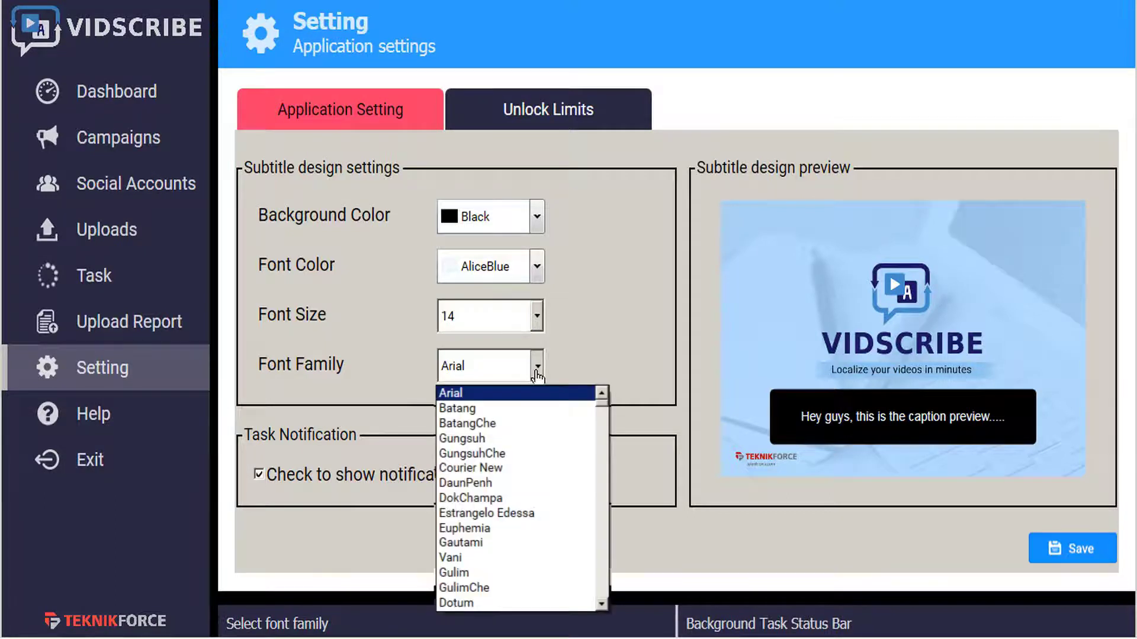
{"action": "left_click", "coordinate": [572, 367]}
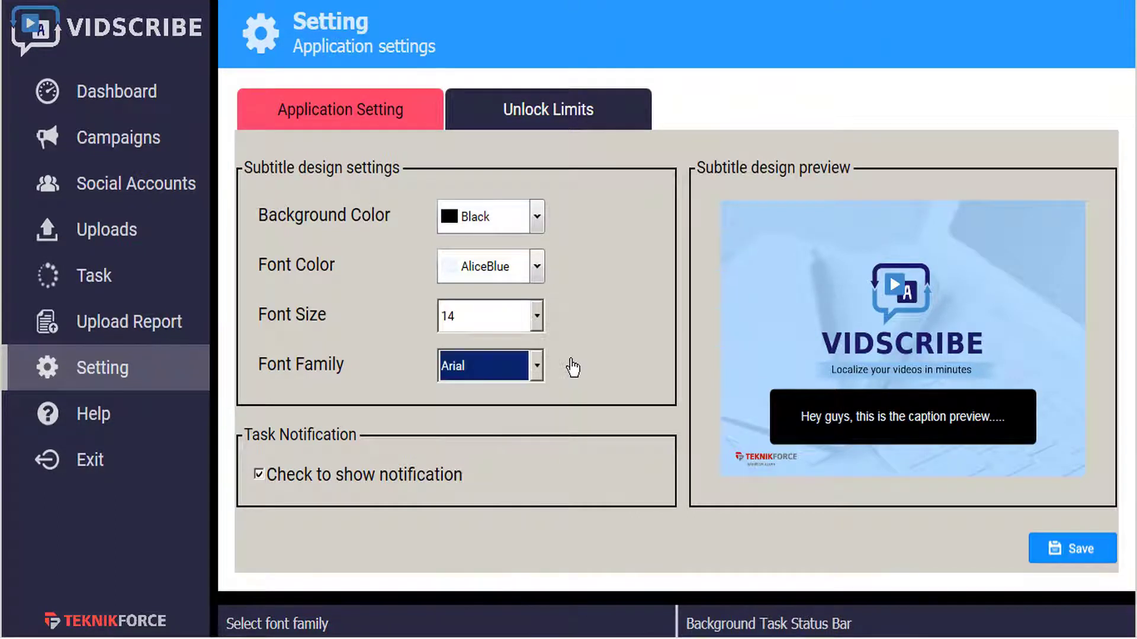
{"action": "left_click", "coordinate": [573, 367]}
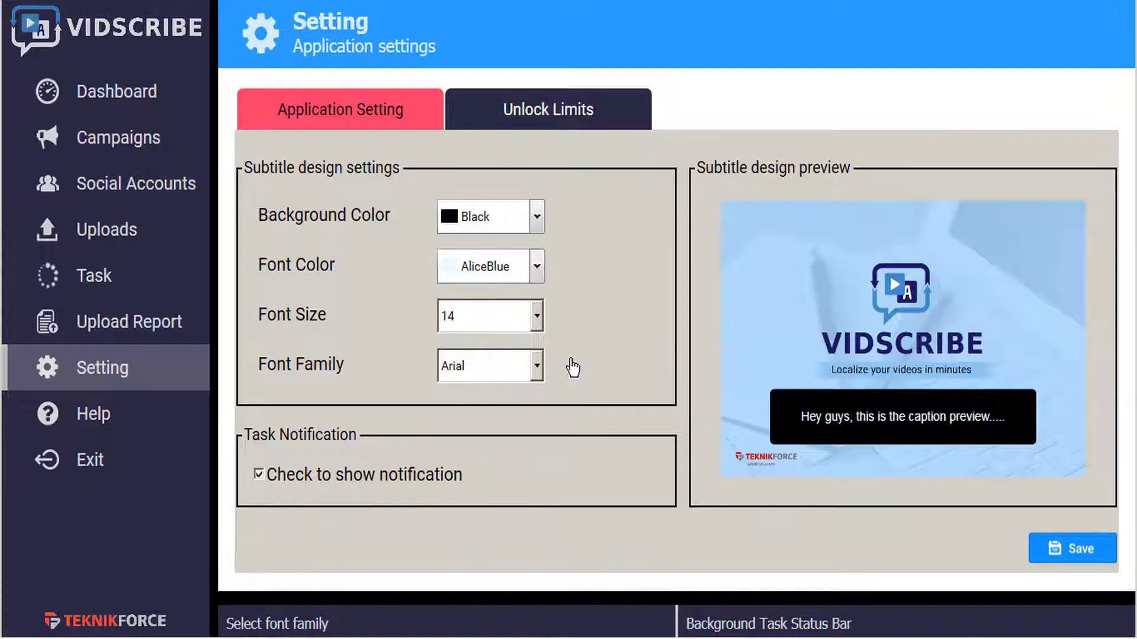
- Set the subtitle font size to 12 and save the application settings
{"action": "left_click", "coordinate": [538, 318]}
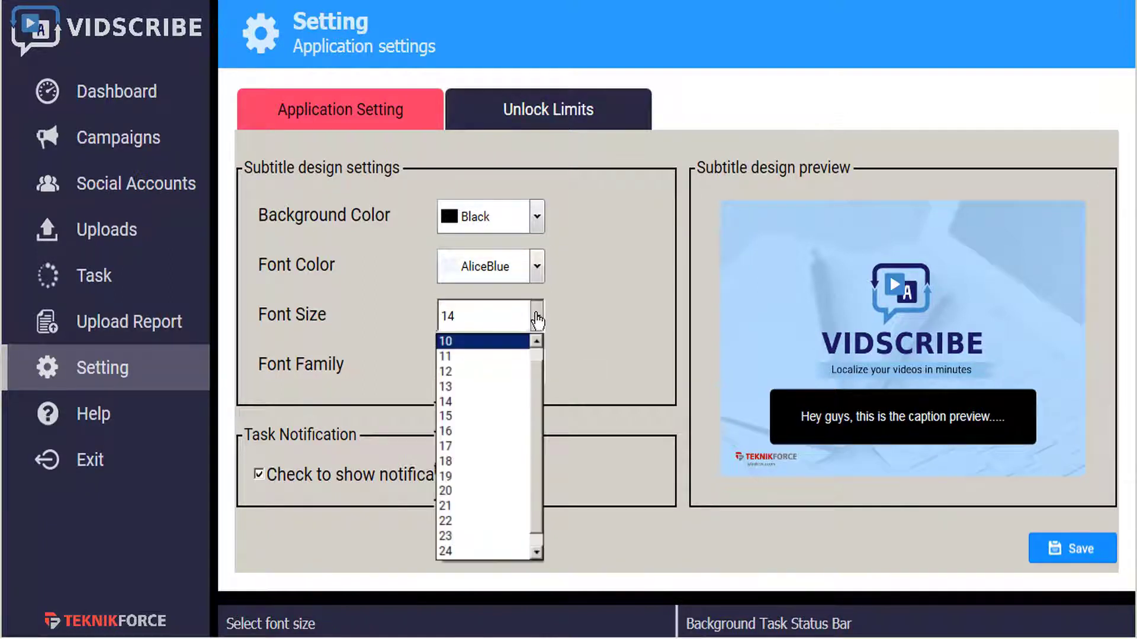
{"action": "left_click", "coordinate": [508, 371]}
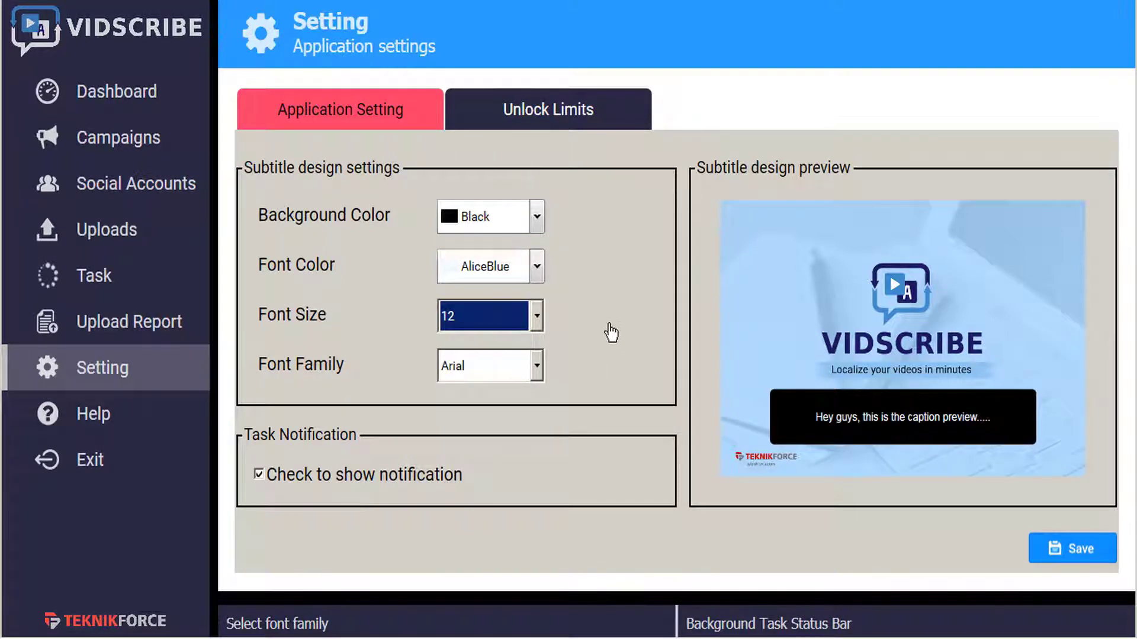
{"action": "left_click", "coordinate": [611, 332]}
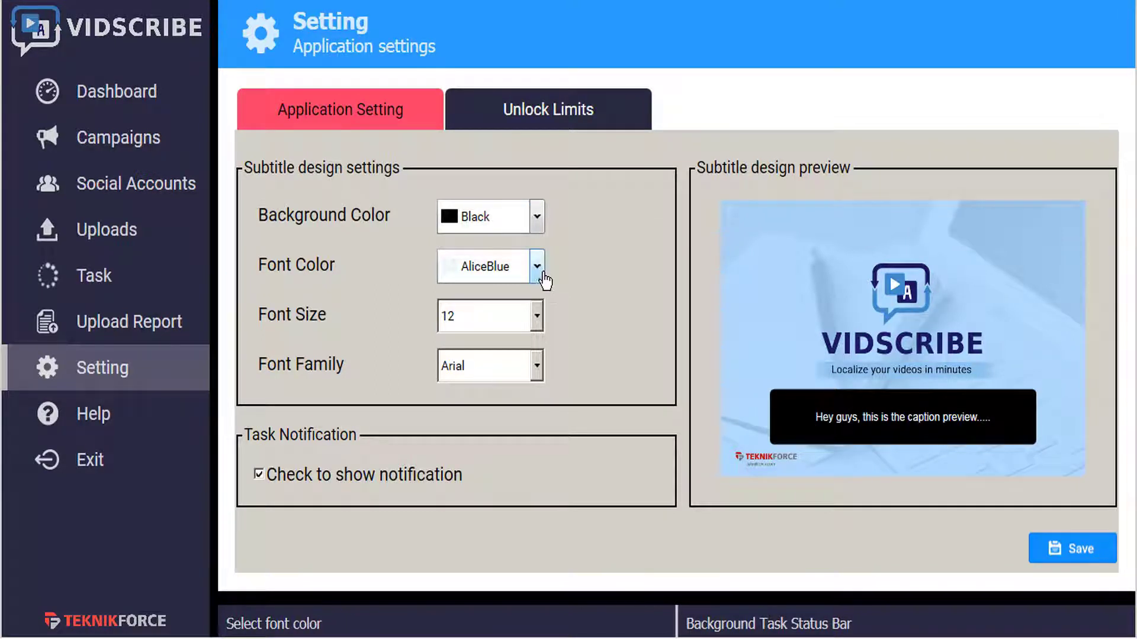
{"action": "left_click", "coordinate": [1091, 558]}
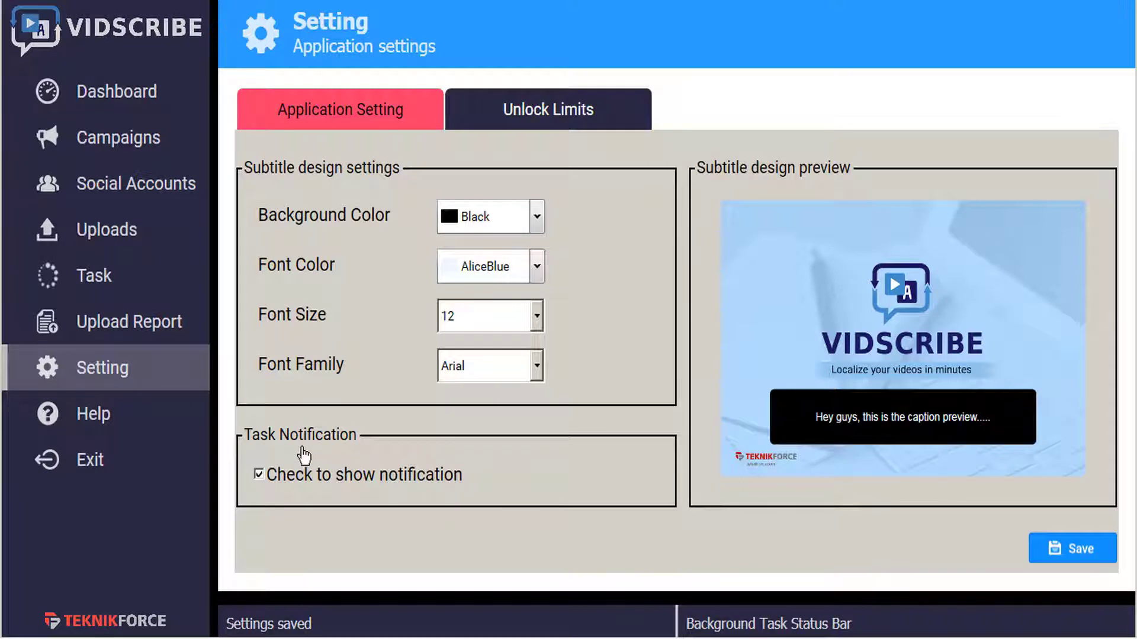
{"action": "left_click", "coordinate": [259, 475]}
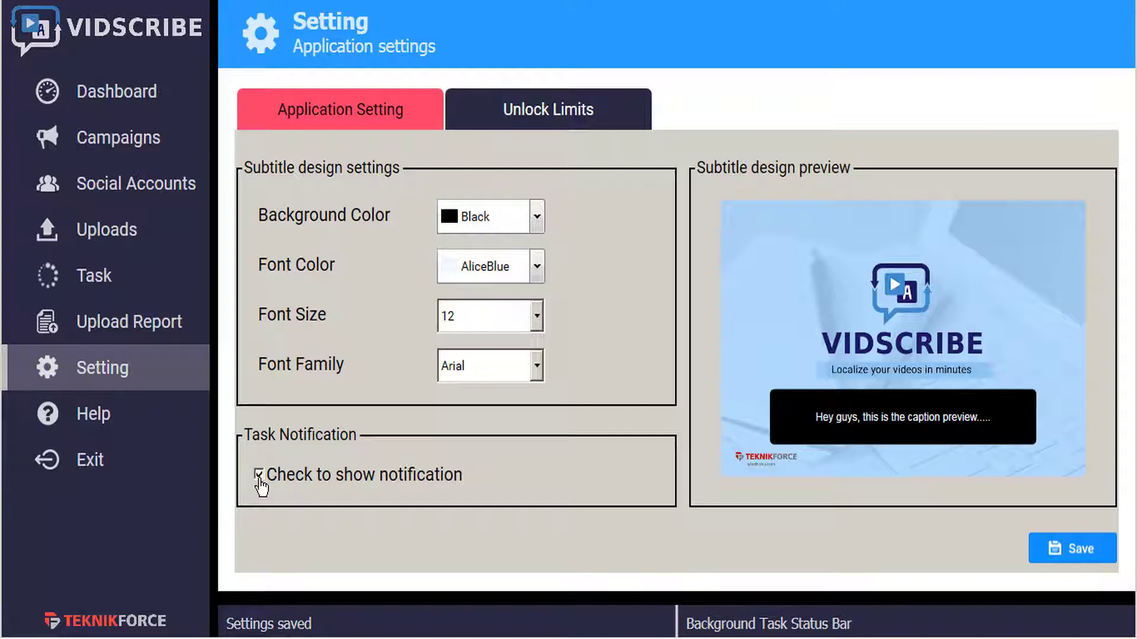
- Go to the social accounts and view the Google sign-in form for adding a YouTube account, leaving it unfilled
{"action": "left_click", "coordinate": [149, 189]}
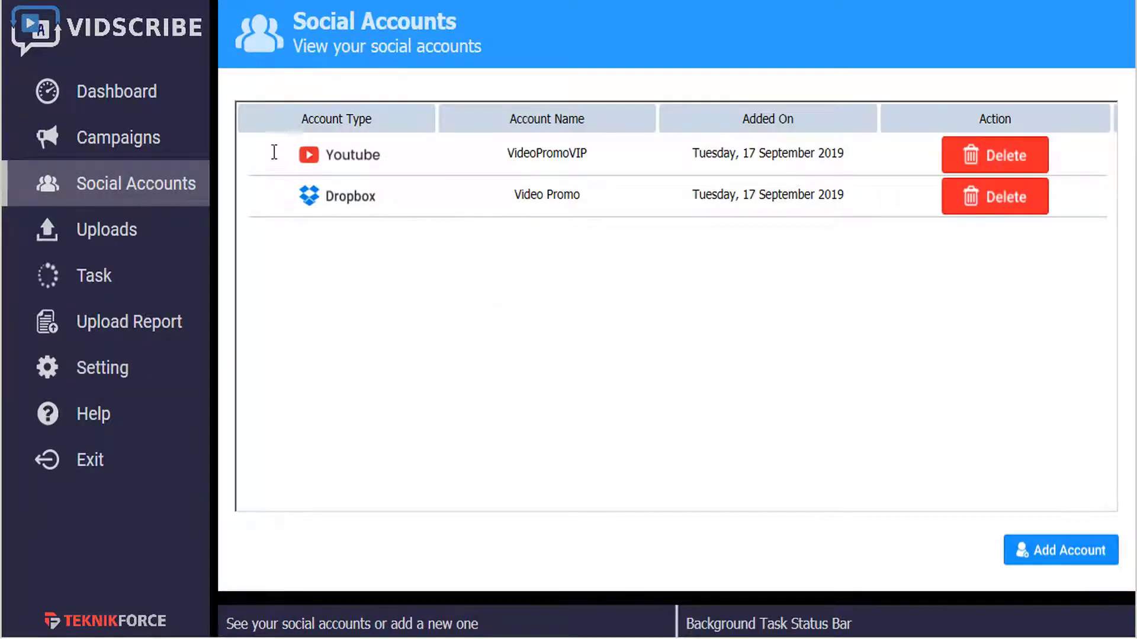
{"action": "left_click", "coordinate": [1063, 560]}
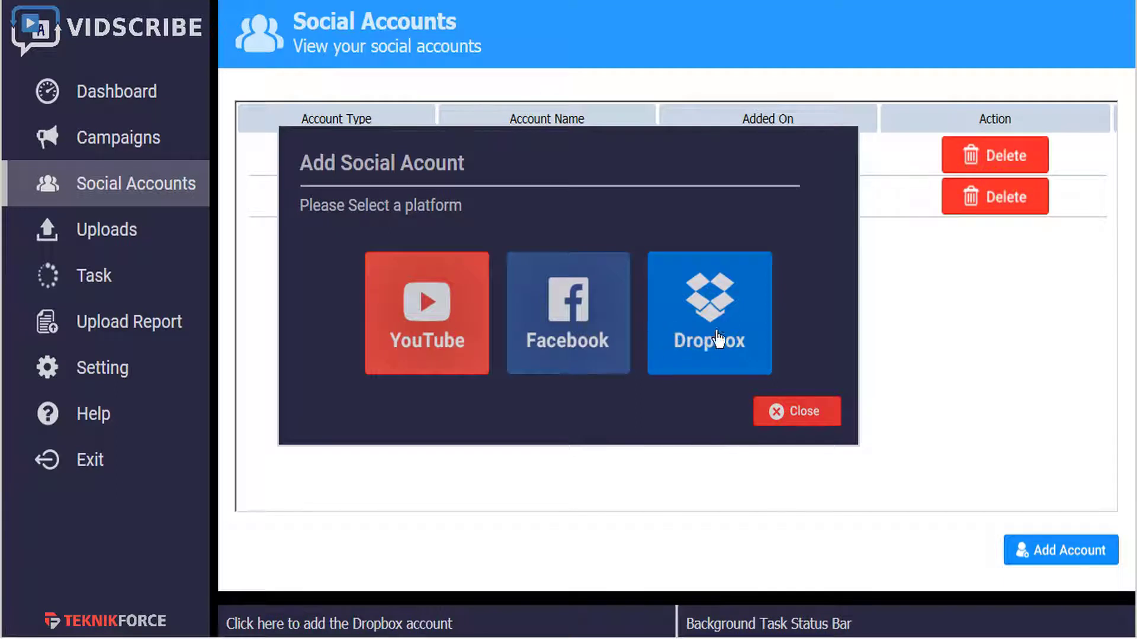
{"action": "left_click", "coordinate": [424, 327]}
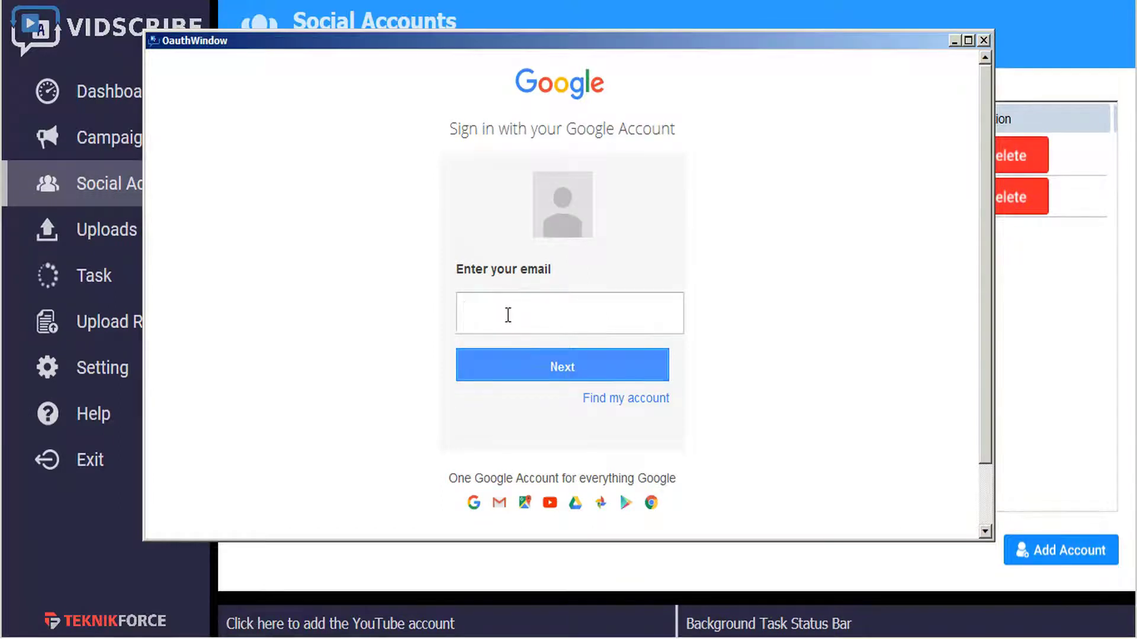
{"action": "left_click", "coordinate": [984, 39]}
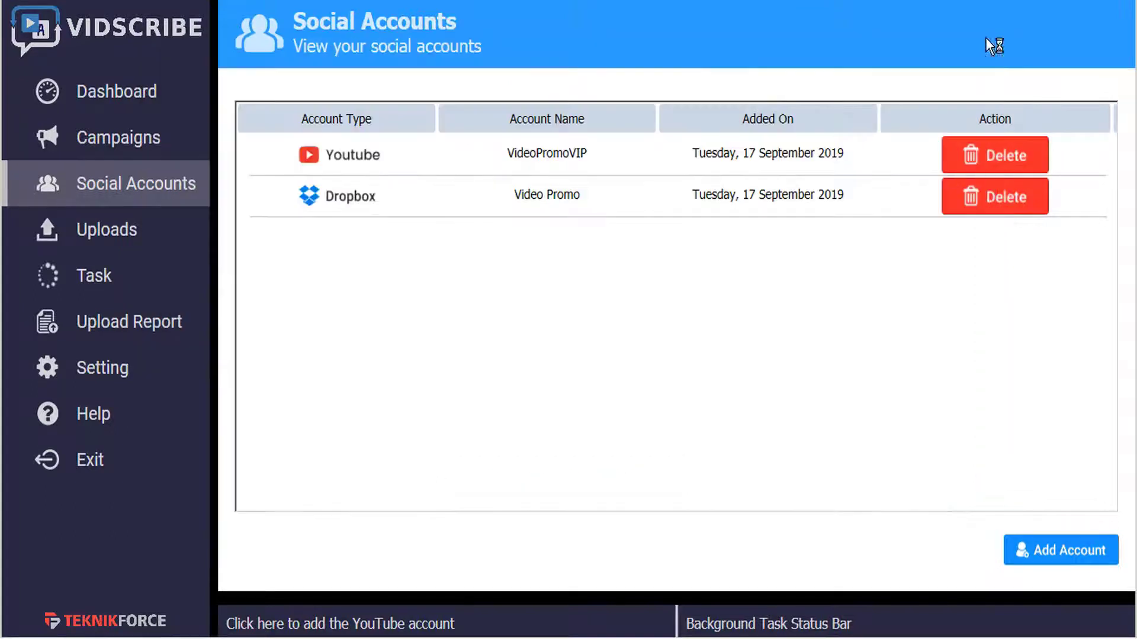
- View the Facebook login form for adding a Facebook account, and close it without signing in
{"action": "left_click", "coordinate": [1062, 555]}
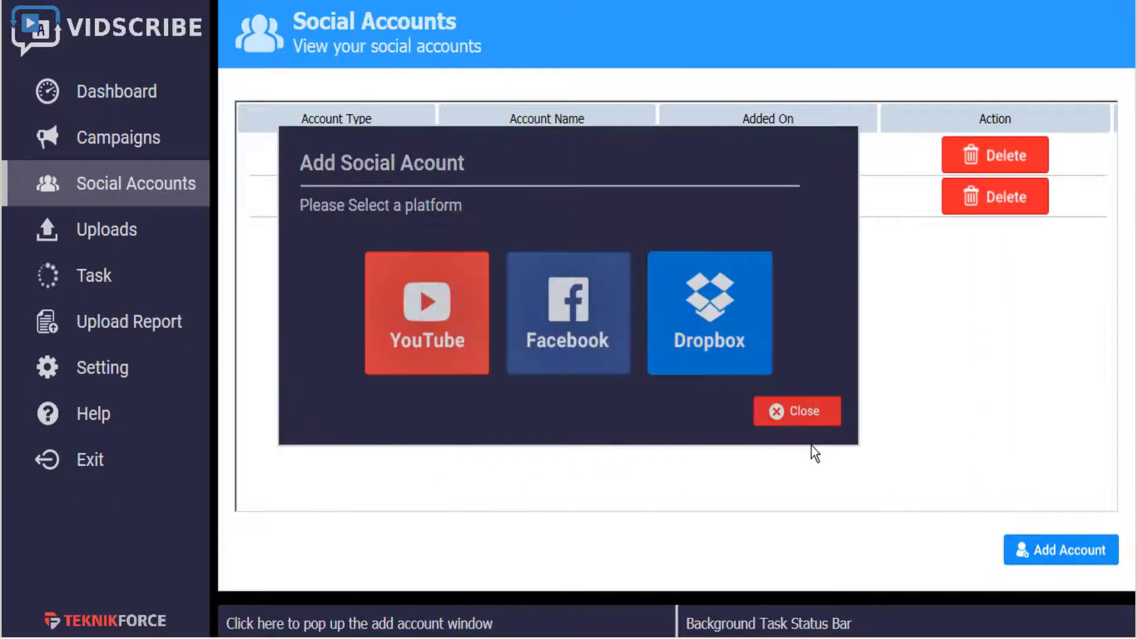
{"action": "left_click", "coordinate": [583, 344]}
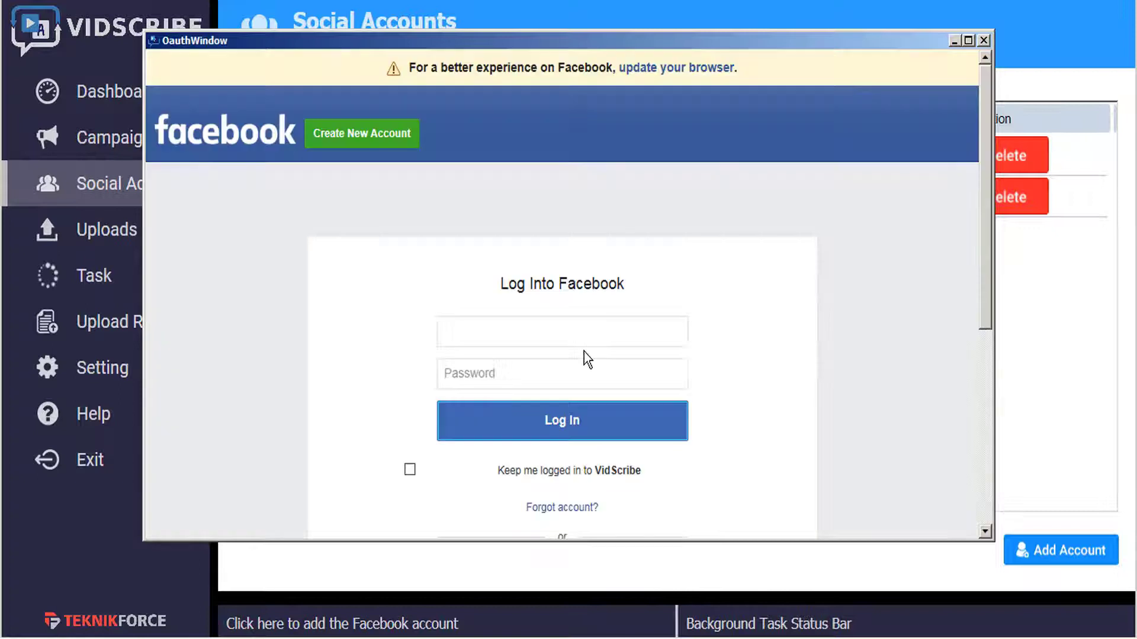
{"action": "left_click", "coordinate": [982, 41]}
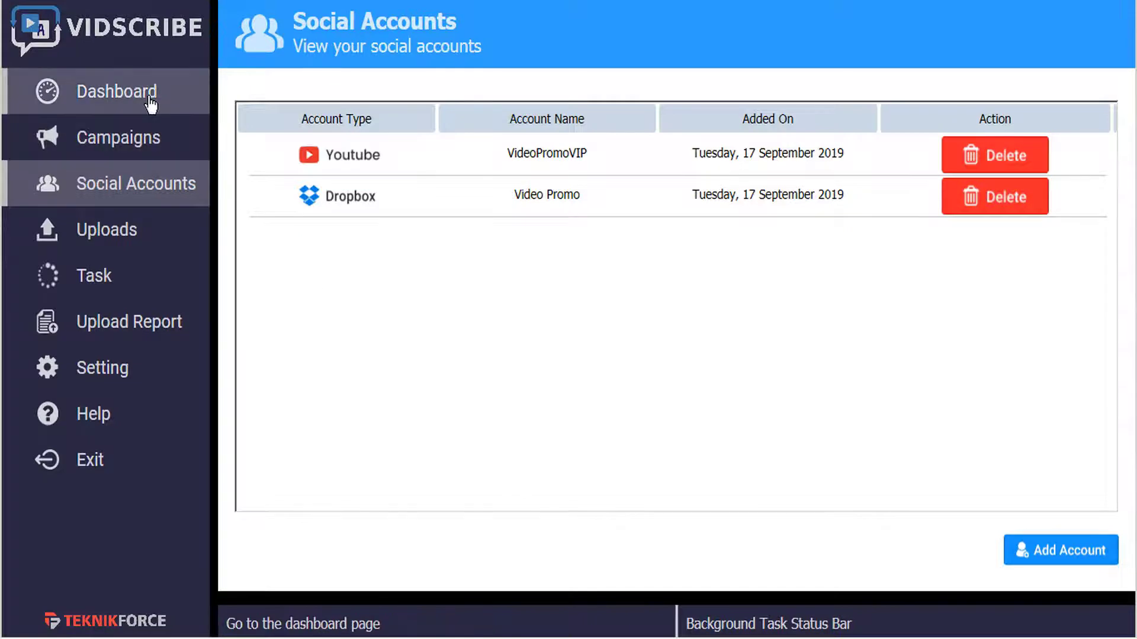
- Go to the campaigns list and create a new campaign named Tutorials1
{"action": "left_click", "coordinate": [150, 104]}
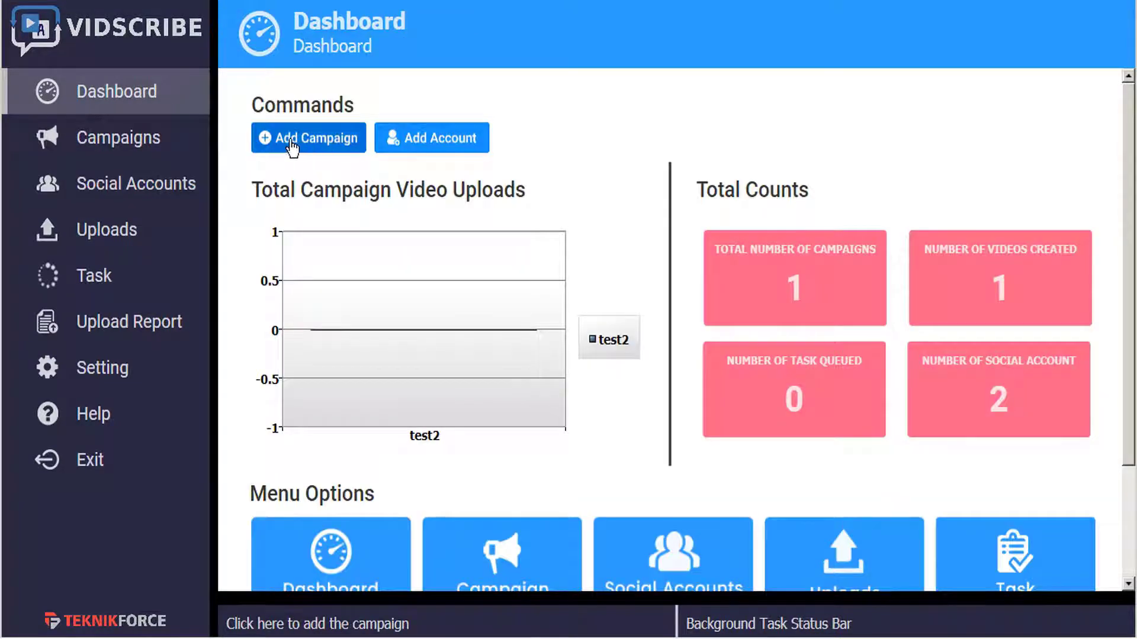
{"action": "left_click", "coordinate": [134, 146]}
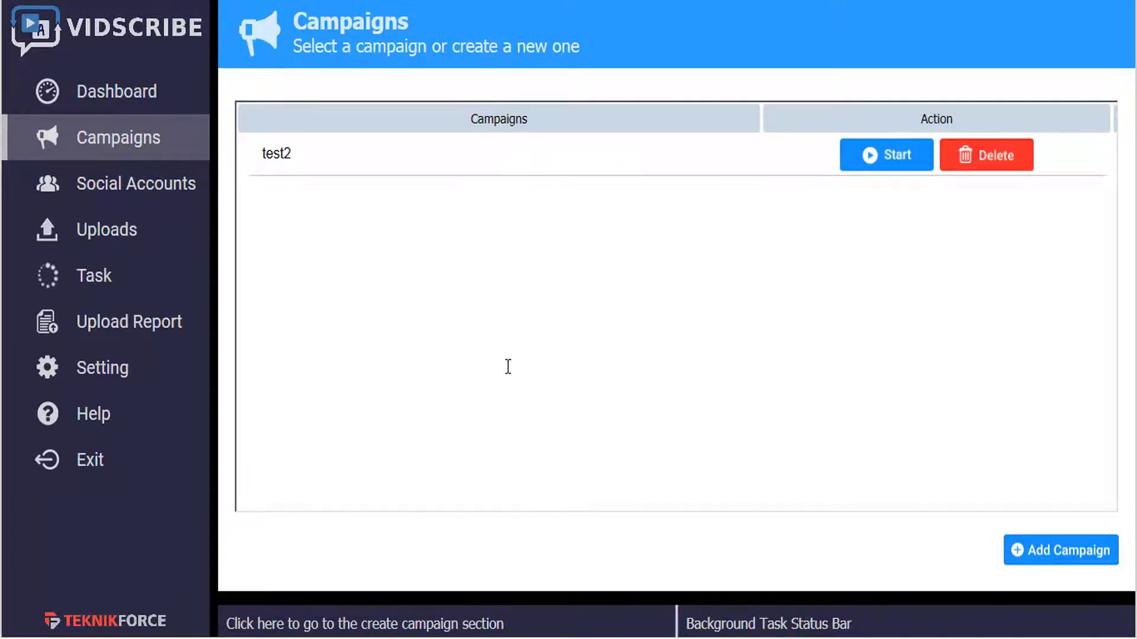
{"action": "left_click", "coordinate": [1054, 559]}
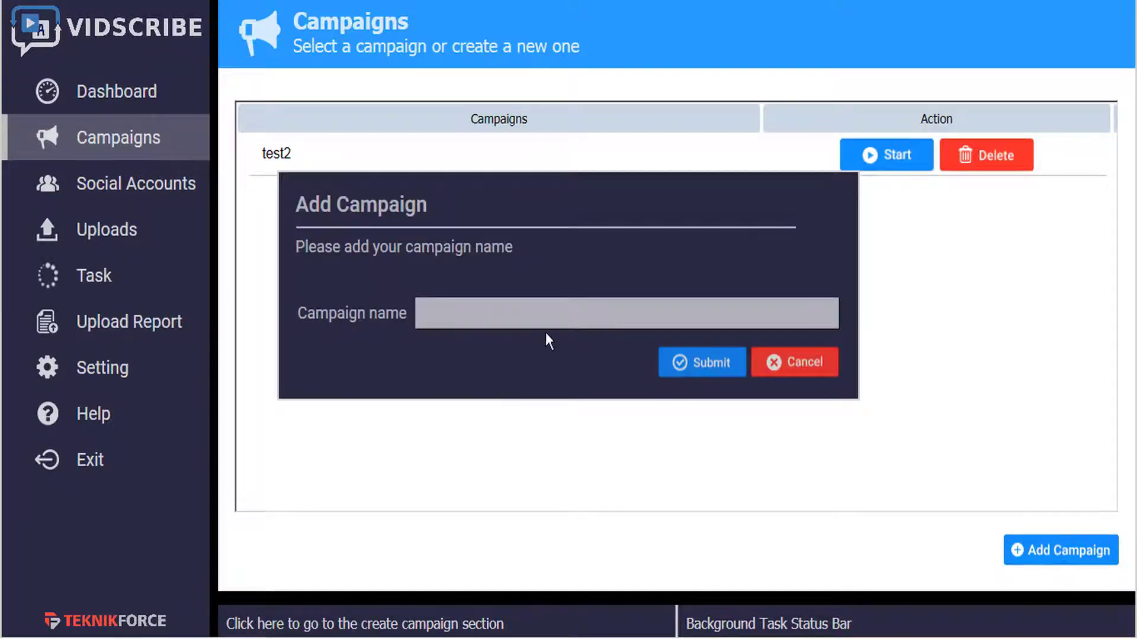
{"action": "left_click", "coordinate": [539, 312]}
{"action": "type", "text": "Tutorials1"}
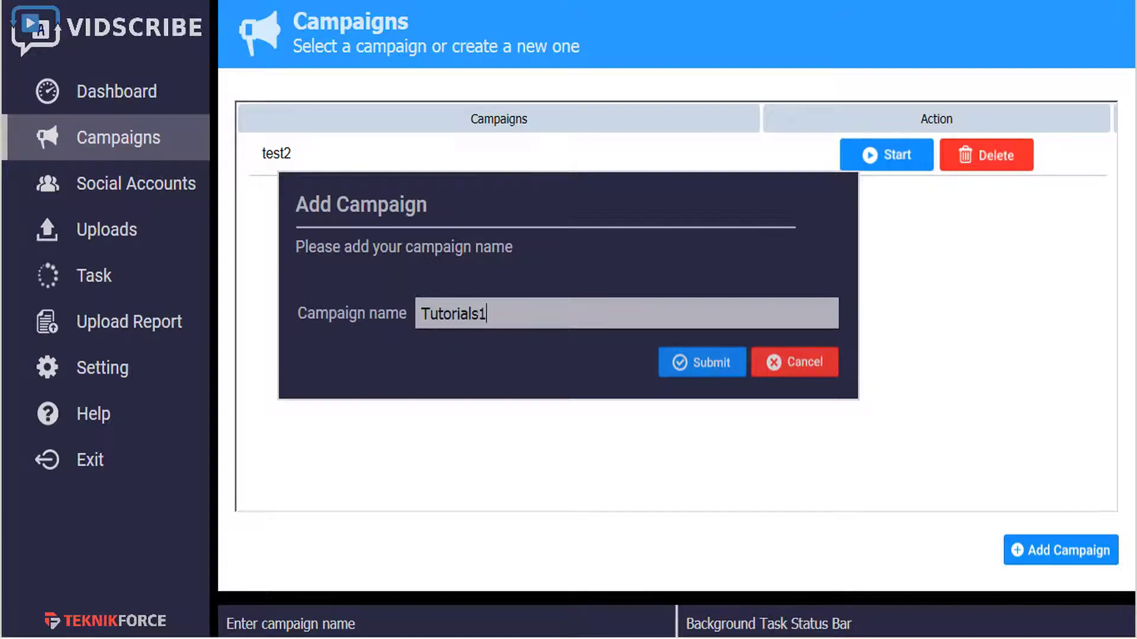
{"action": "left_click", "coordinate": [678, 370]}
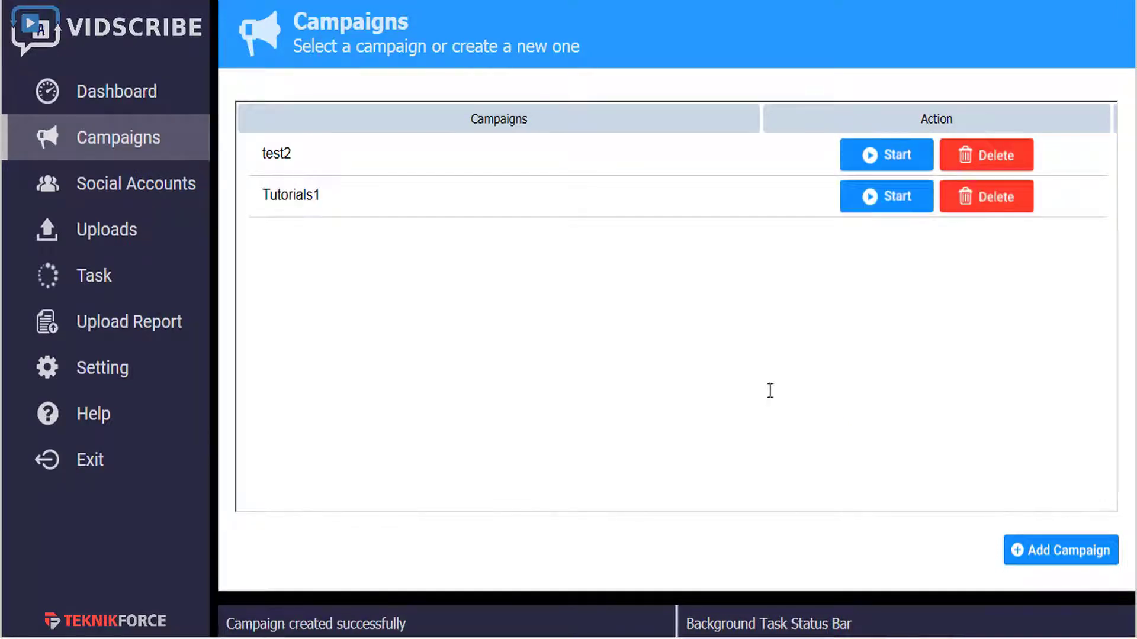
{"action": "left_click", "coordinate": [894, 201]}
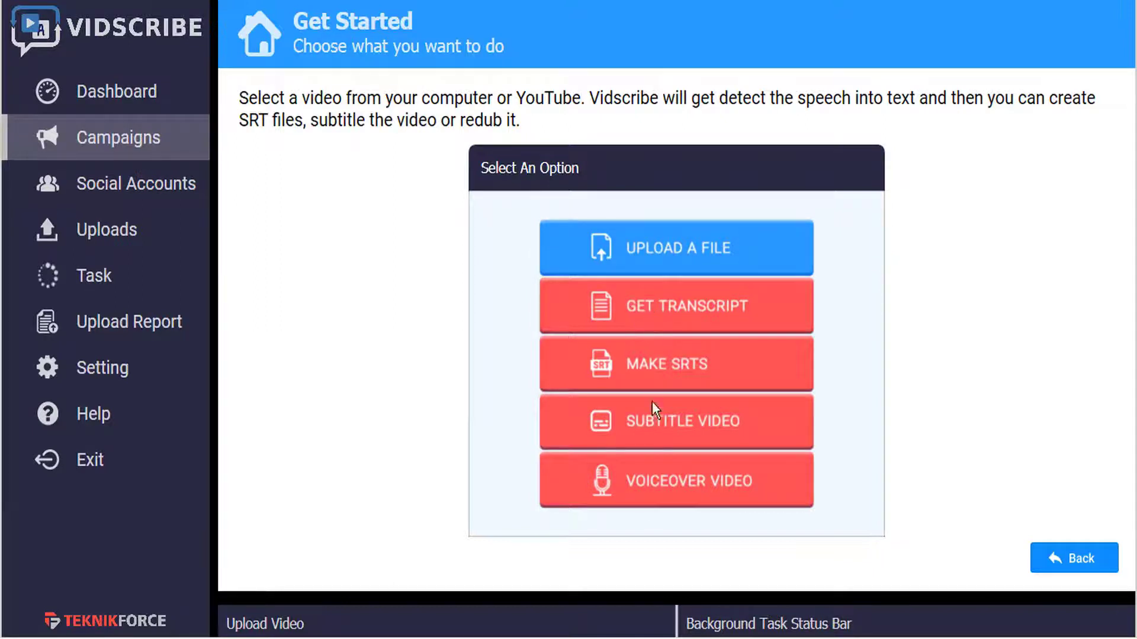
{"action": "left_click", "coordinate": [666, 255]}
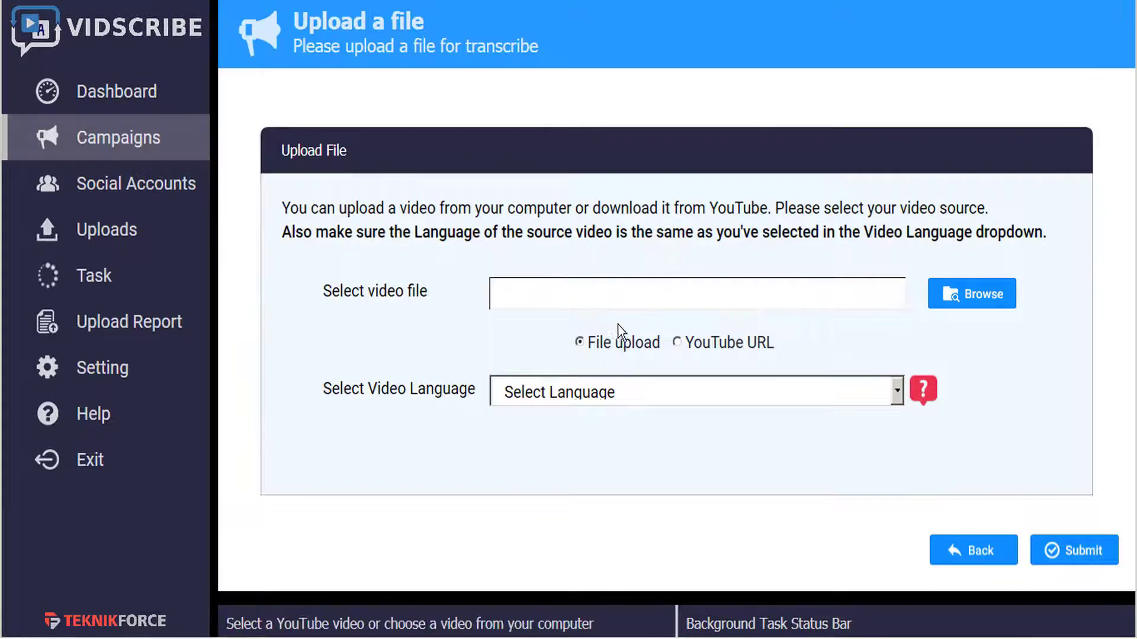
{"action": "left_click", "coordinate": [677, 343]}
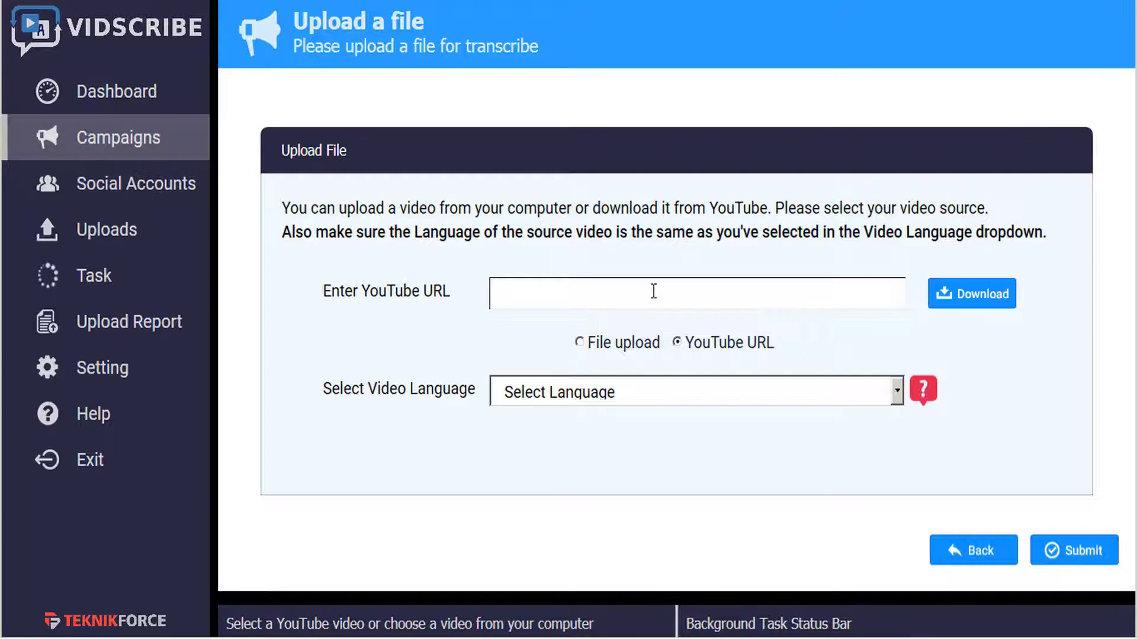
{"action": "left_click", "coordinate": [579, 345]}
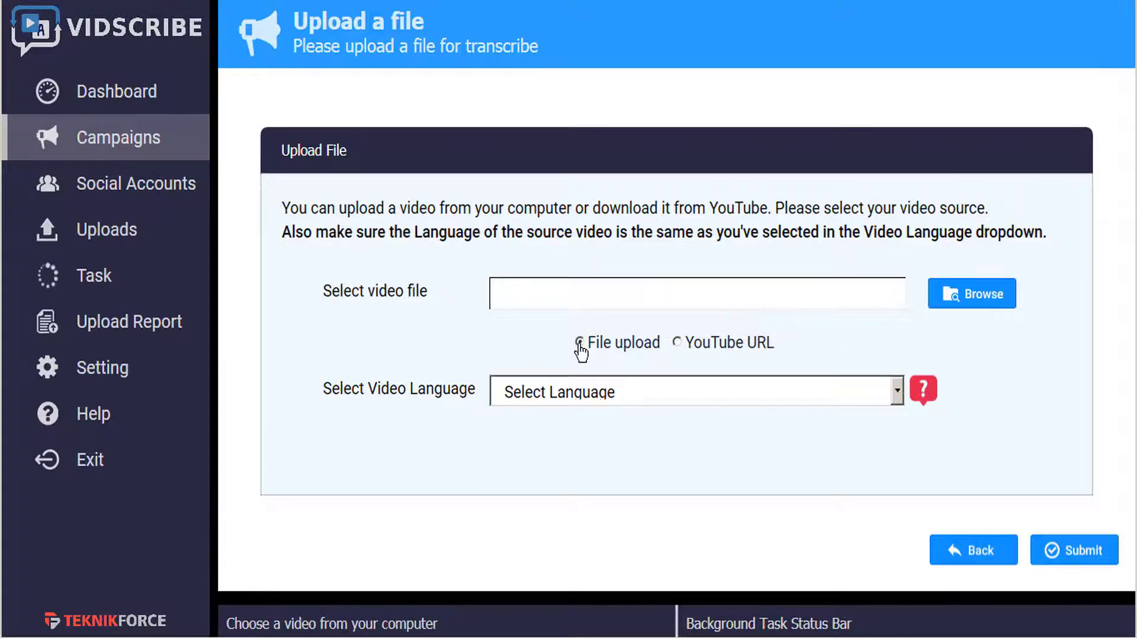
{"action": "left_click", "coordinate": [983, 300]}
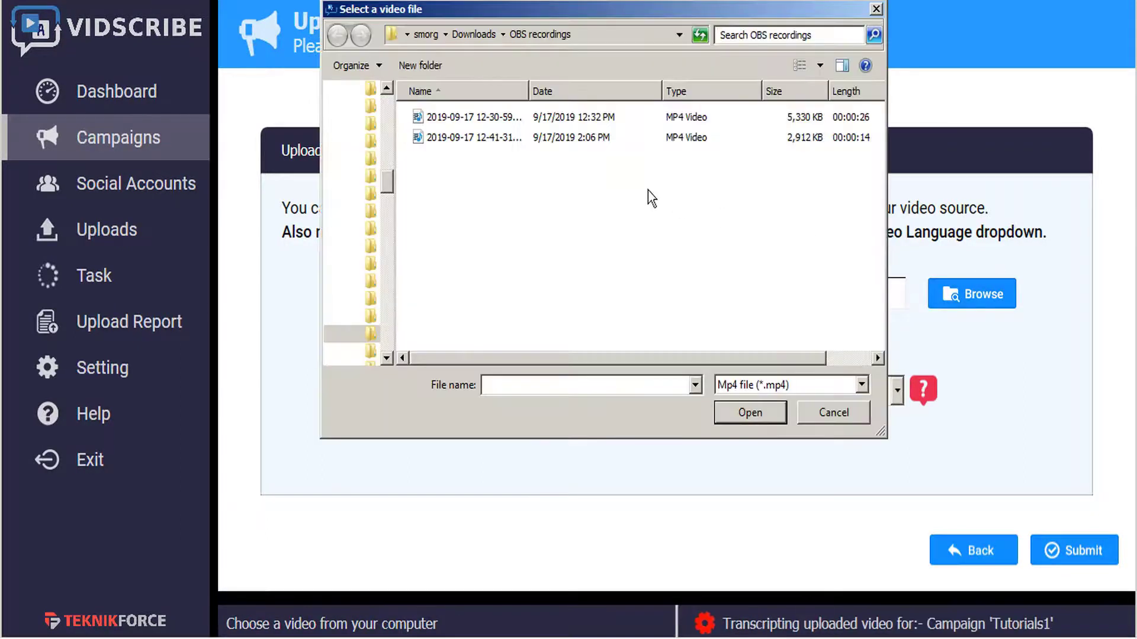
{"action": "left_click", "coordinate": [453, 141]}
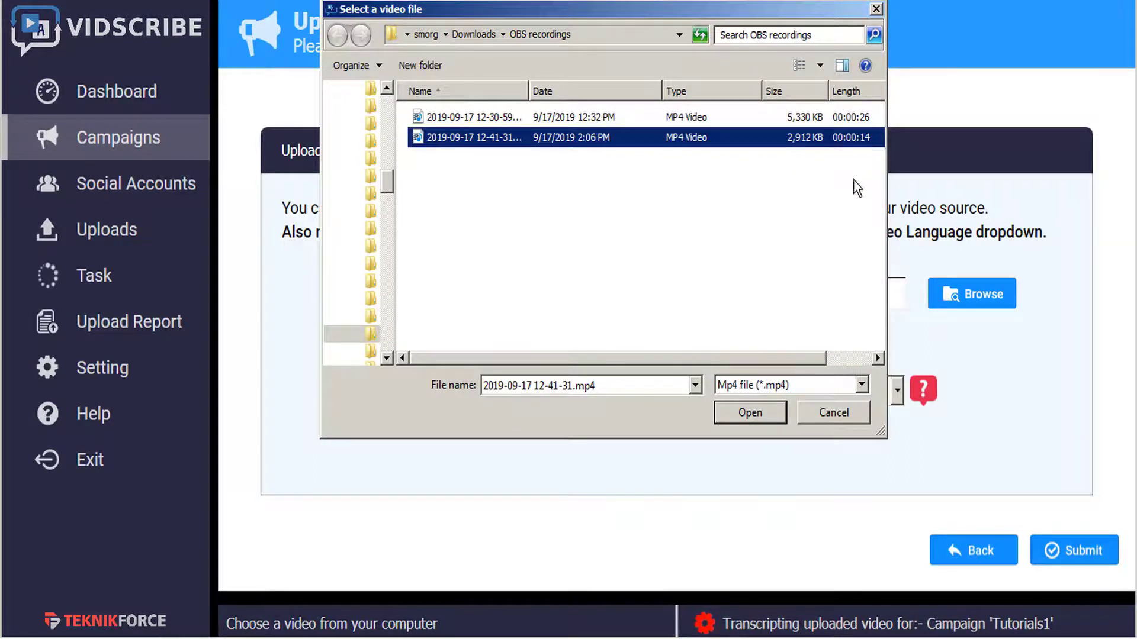
{"action": "left_click", "coordinate": [749, 412]}
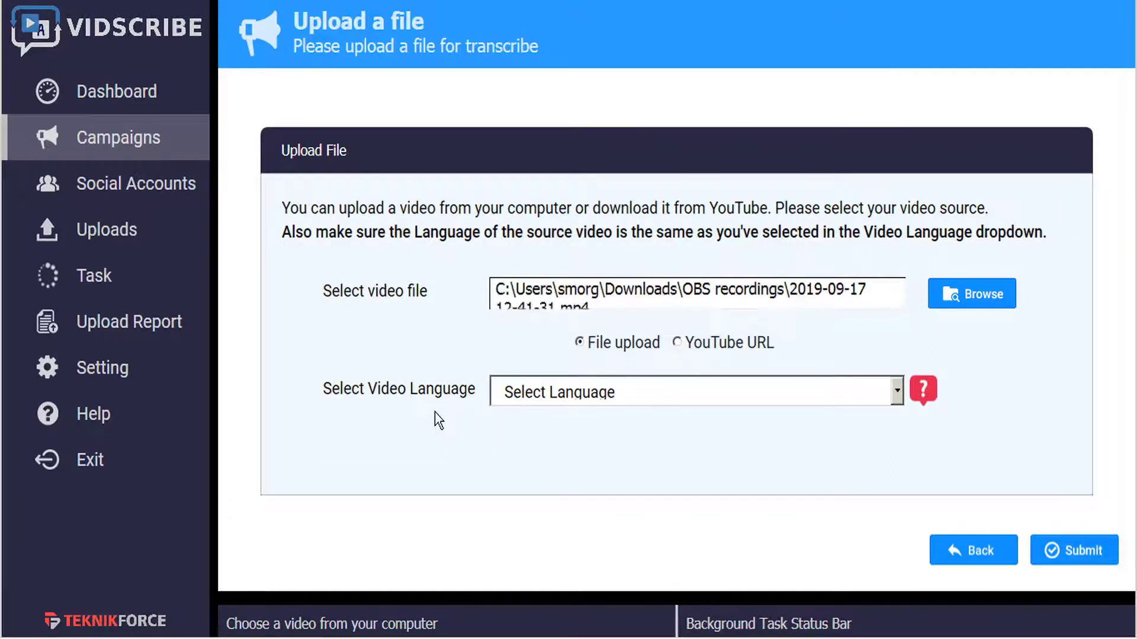
- Set the video language to English, US (en-US) and submit the video for transcription
{"action": "left_click", "coordinate": [898, 393]}
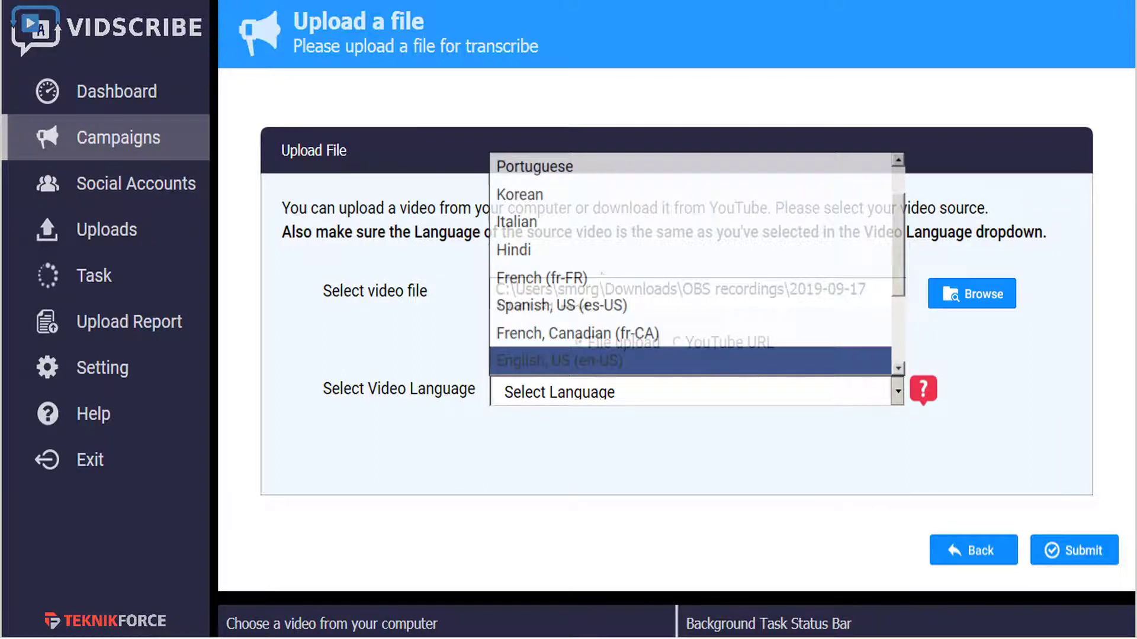
{"action": "left_click", "coordinate": [560, 361]}
{"action": "left_click", "coordinate": [1059, 550]}
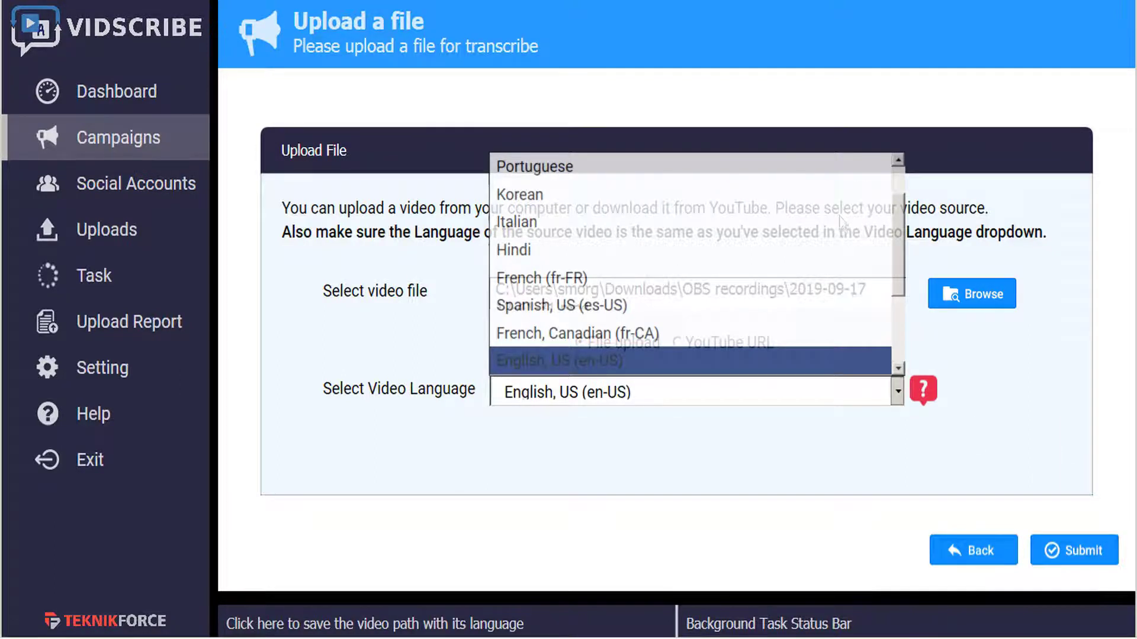
{"action": "left_click", "coordinate": [897, 391]}
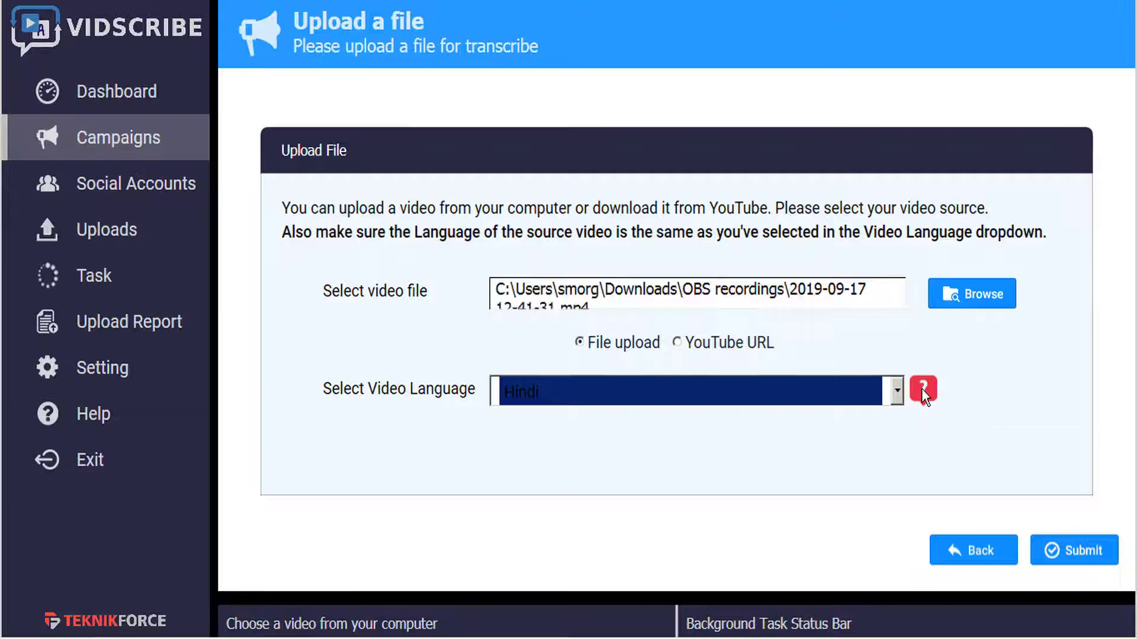
{"action": "mouse_move", "coordinate": [921, 389]}
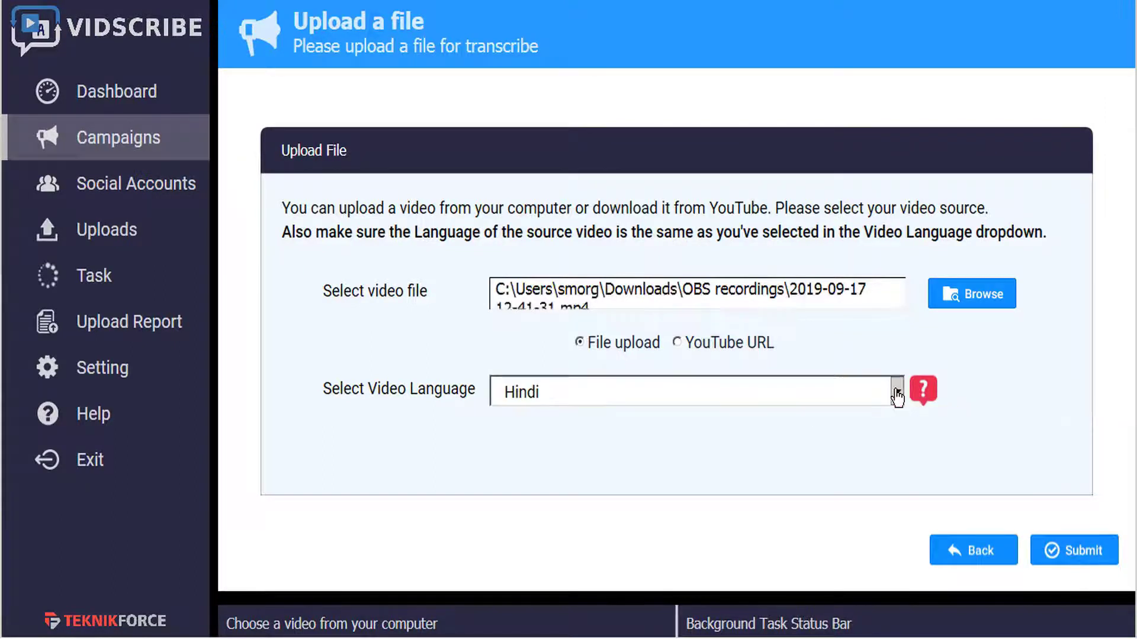
{"action": "left_click", "coordinate": [894, 392]}
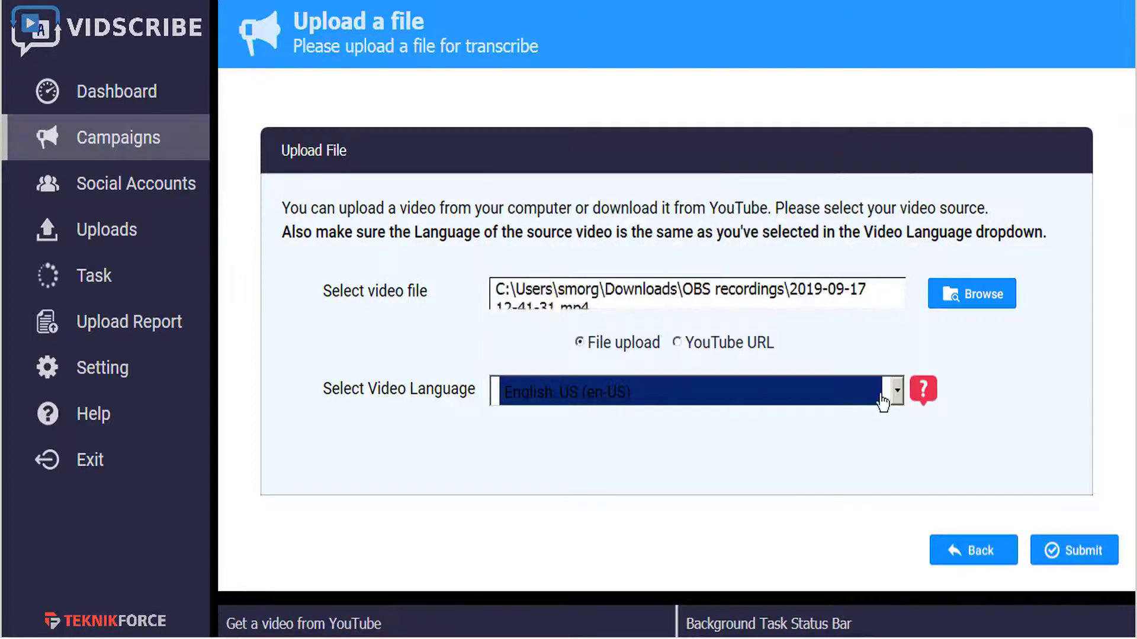
{"action": "left_click", "coordinate": [1086, 557]}
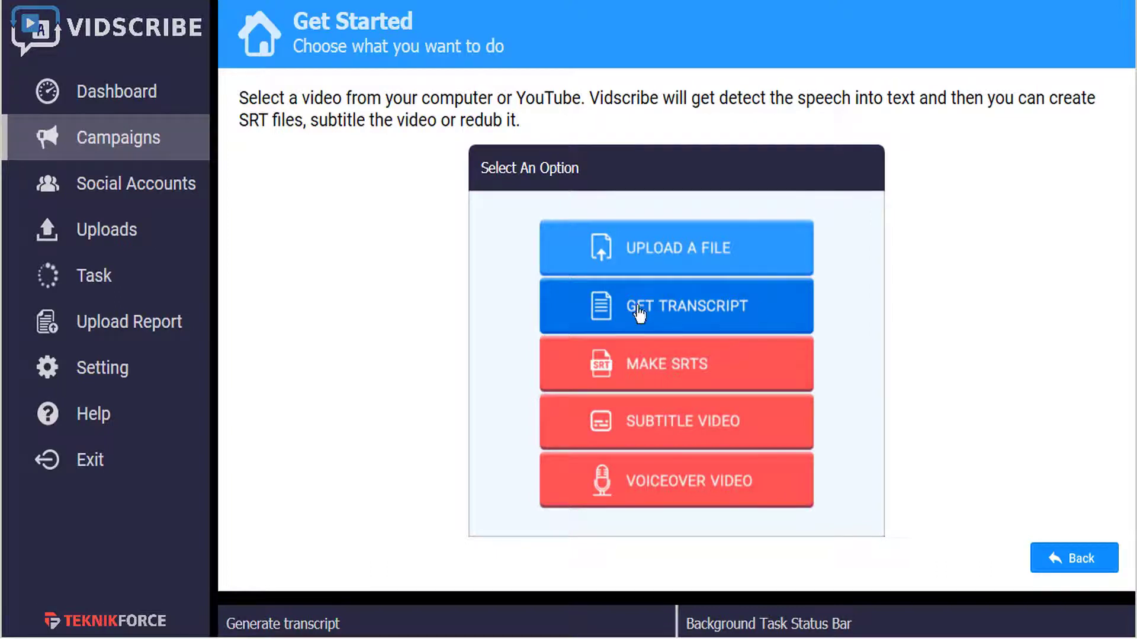
- Generate the transcript of the uploaded video and check its progress in the task list
{"action": "left_click", "coordinate": [732, 314]}
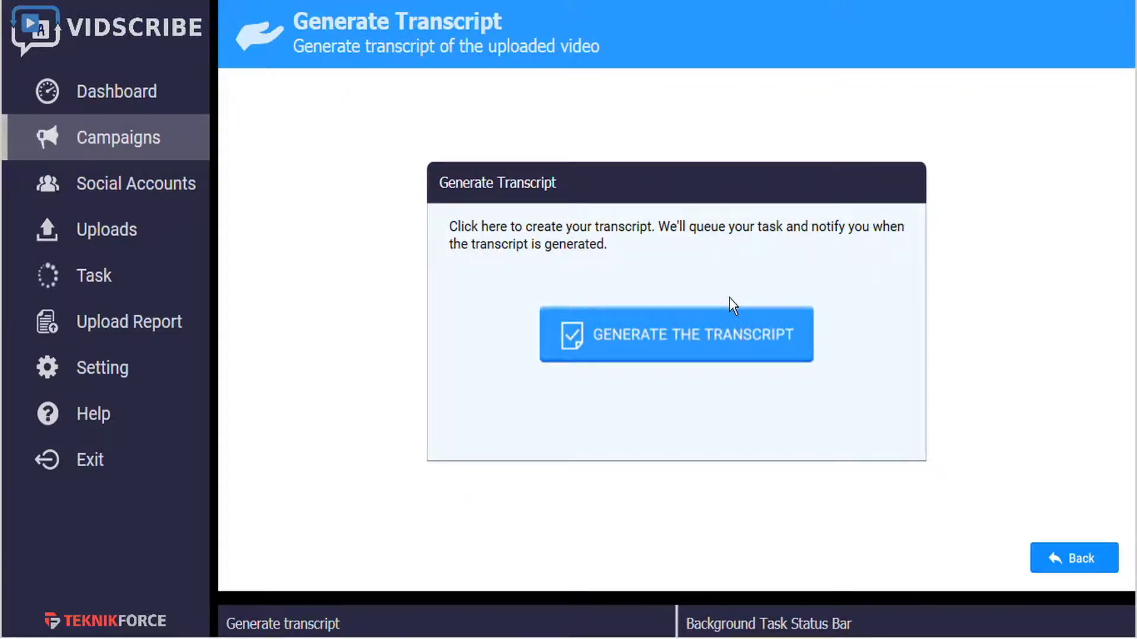
{"action": "left_click", "coordinate": [727, 339]}
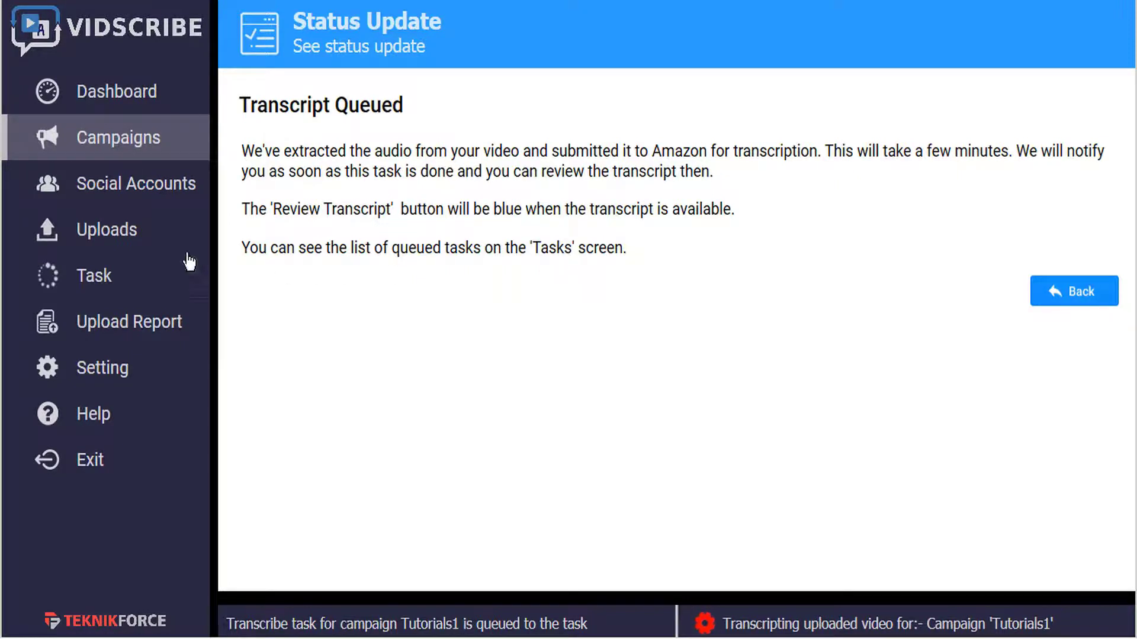
{"action": "left_click", "coordinate": [103, 290]}
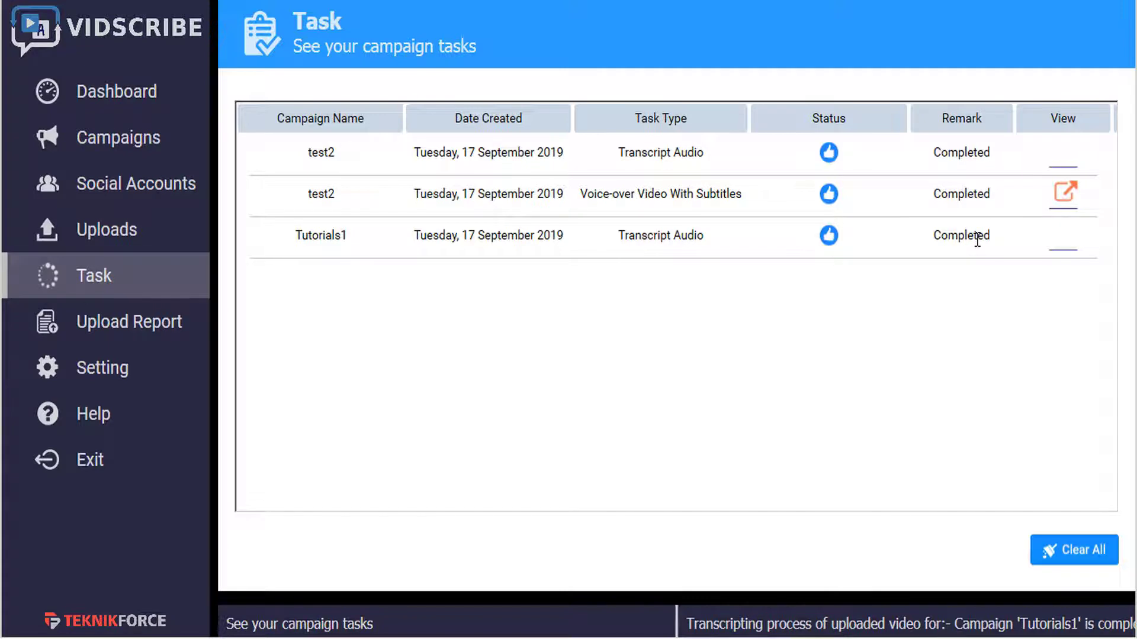
- Return to the Tutorials1 campaign and open its generated transcript for review
{"action": "left_click", "coordinate": [134, 138]}
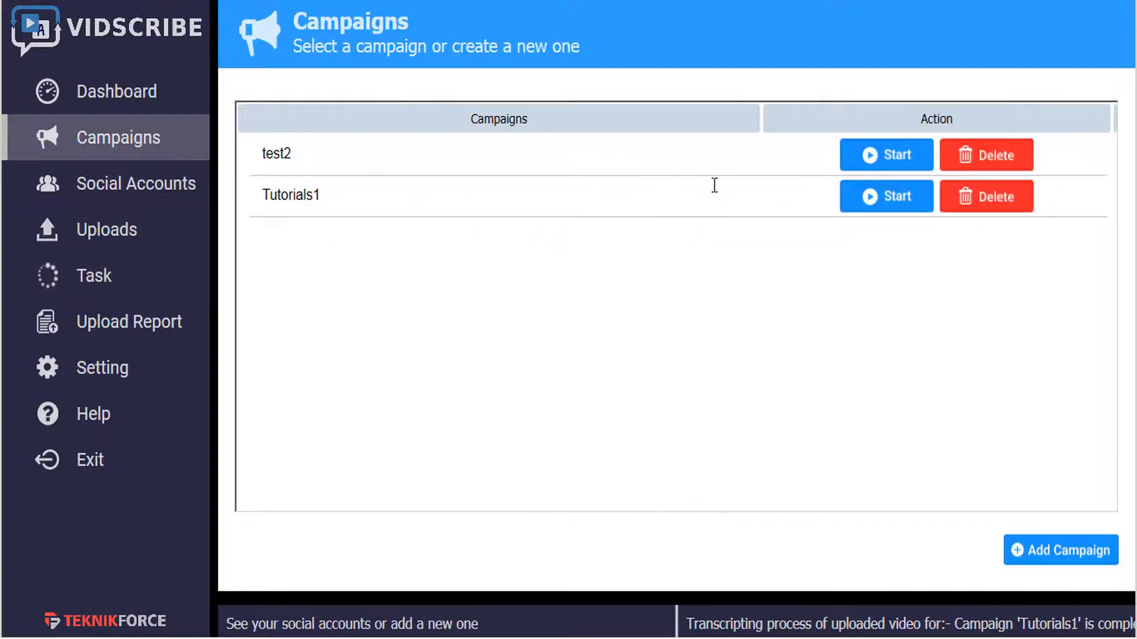
{"action": "left_click", "coordinate": [909, 201]}
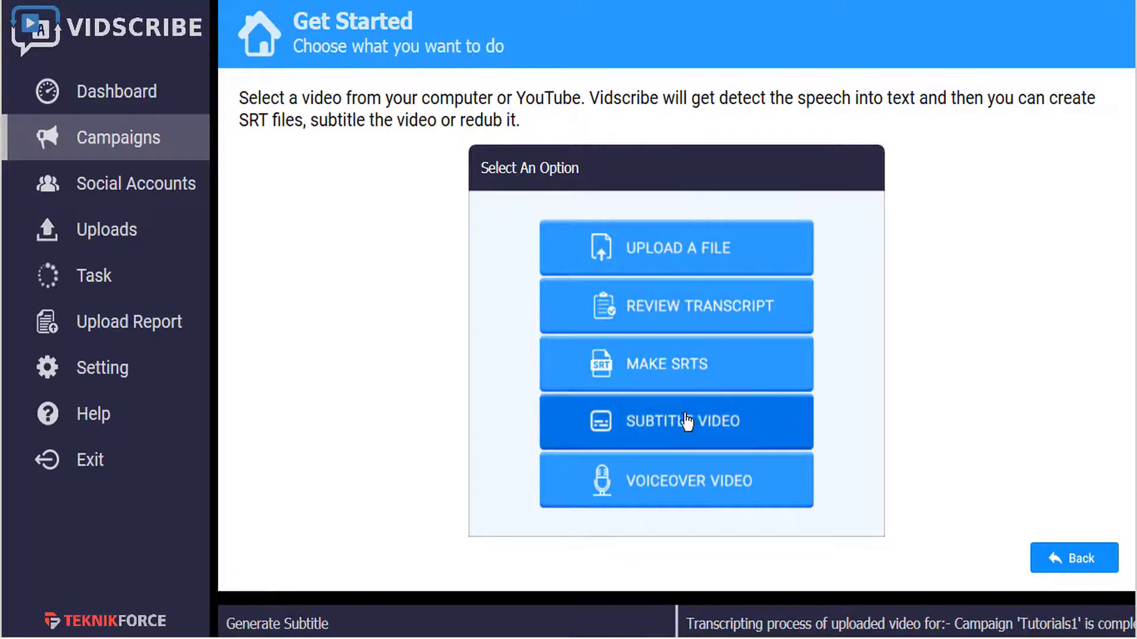
{"action": "left_click", "coordinate": [688, 318]}
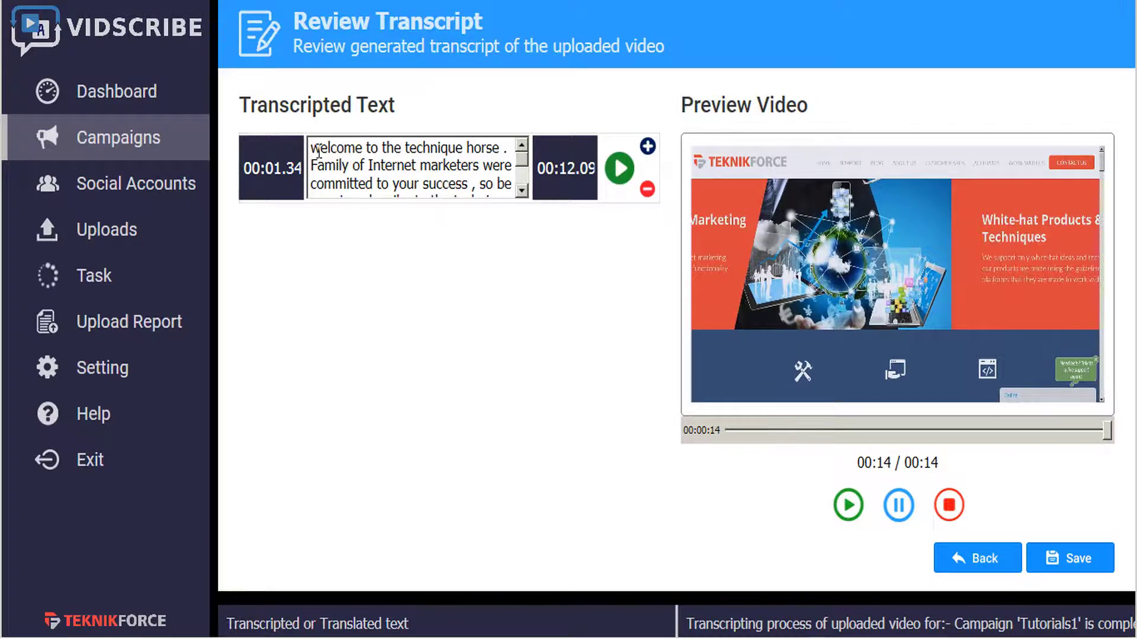
- Correct the transcript's opening to "Welcome to the TeknikForce Family of Internet marketers. We're committed to your success,"
{"action": "type", "text": "W"}
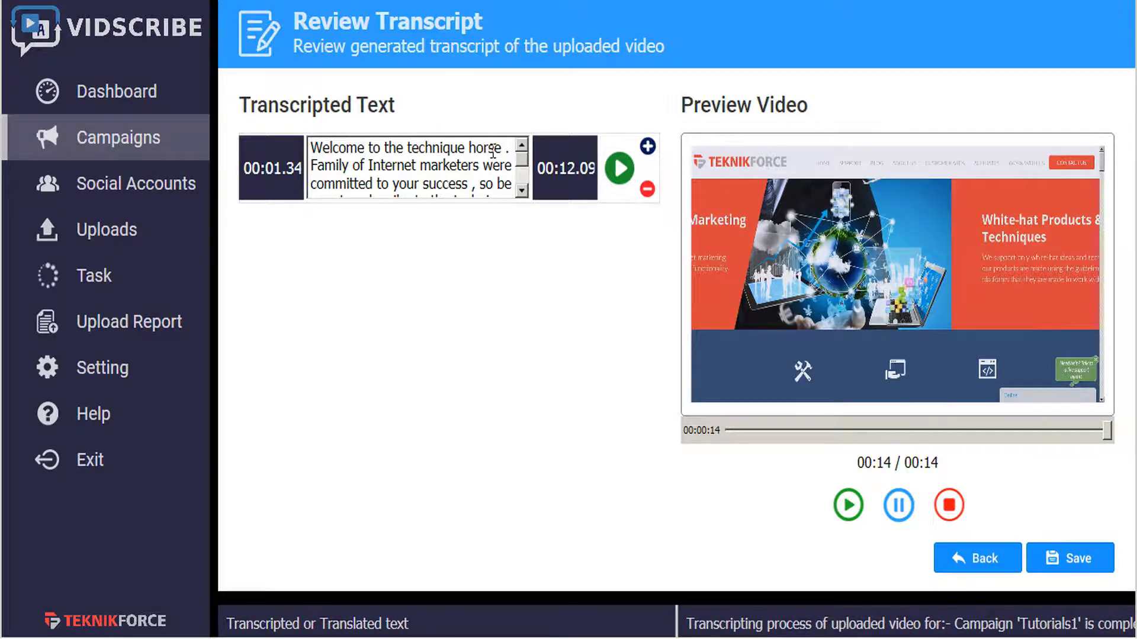
{"action": "left_click_drag", "start_coordinate": [503, 148], "coordinate": [406, 148]}
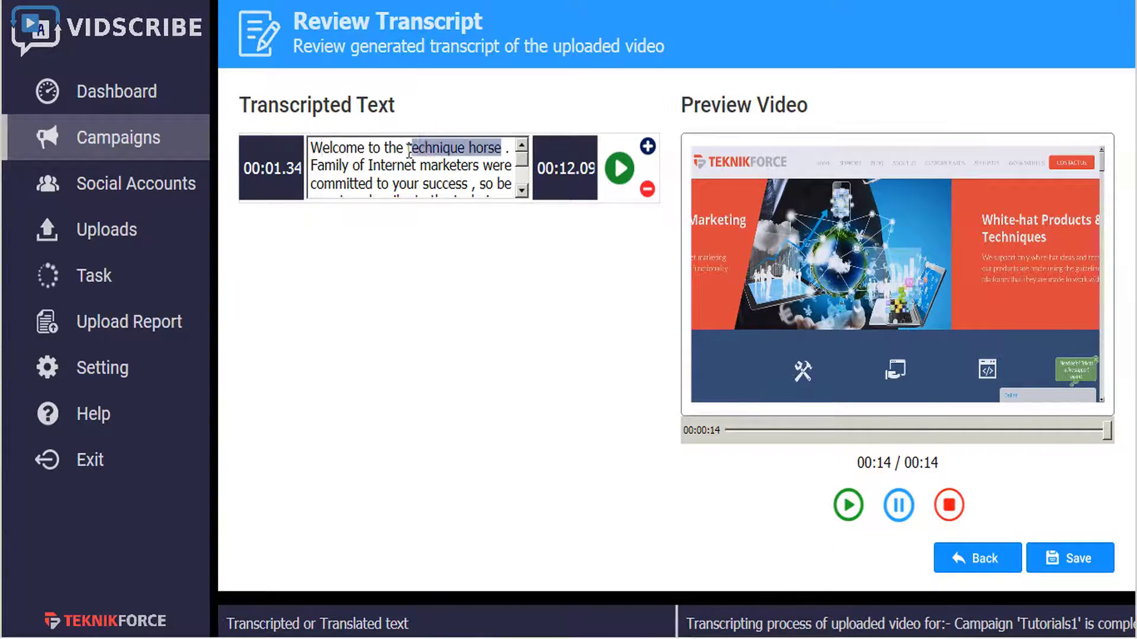
{"action": "type", "text": "Teknik"}
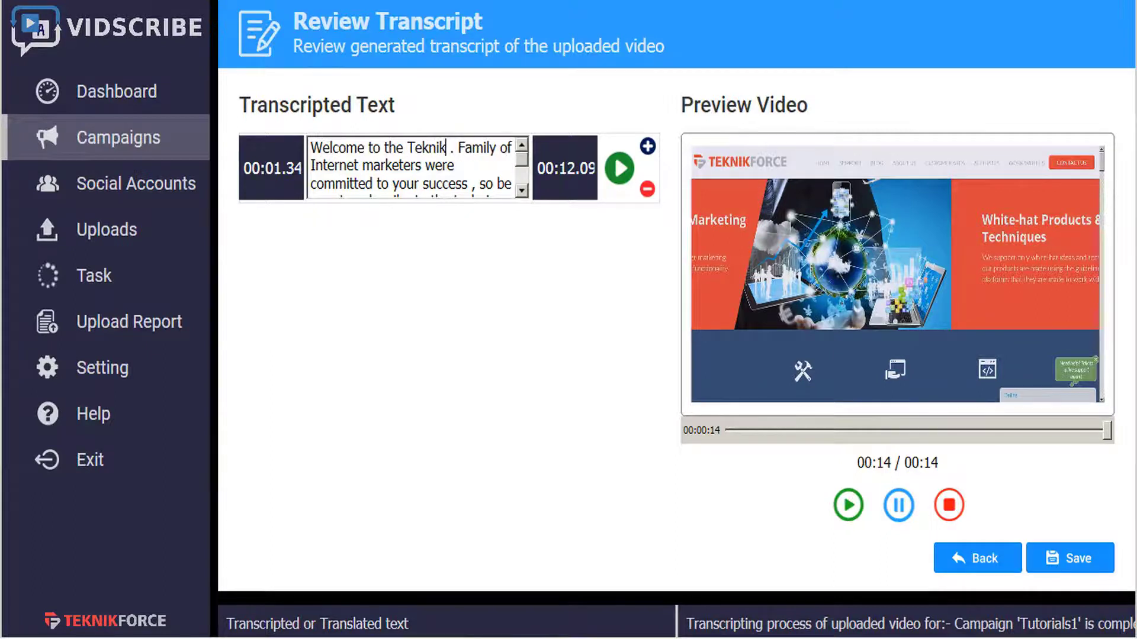
{"action": "type", "text": "Force"}
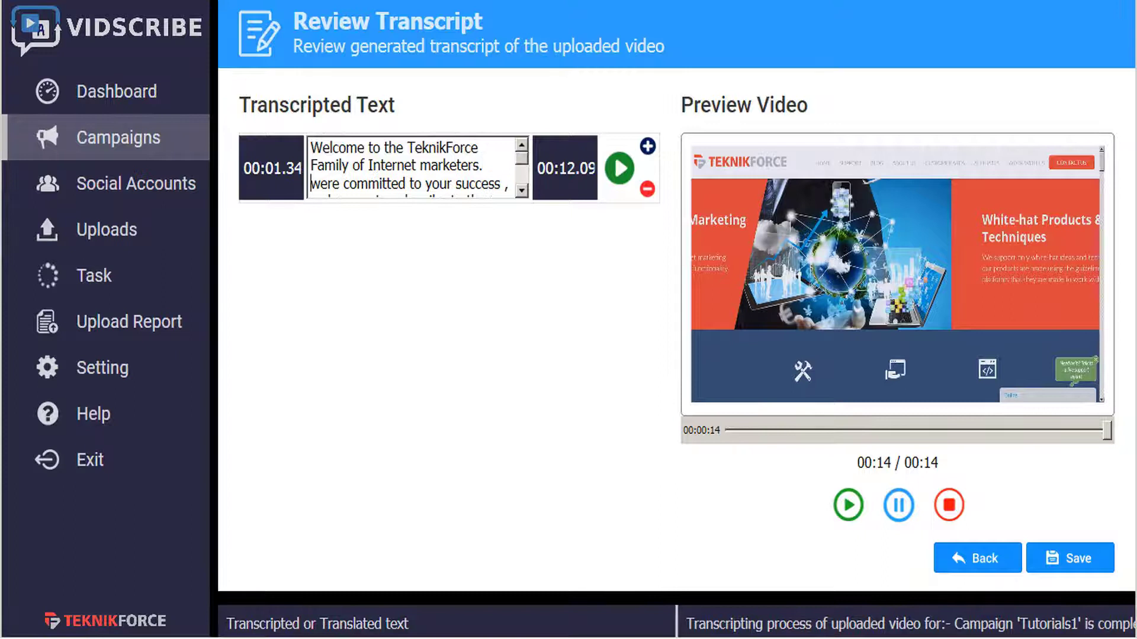
{"action": "key", "text": "Delete"}
{"action": "type", "text": "We"}
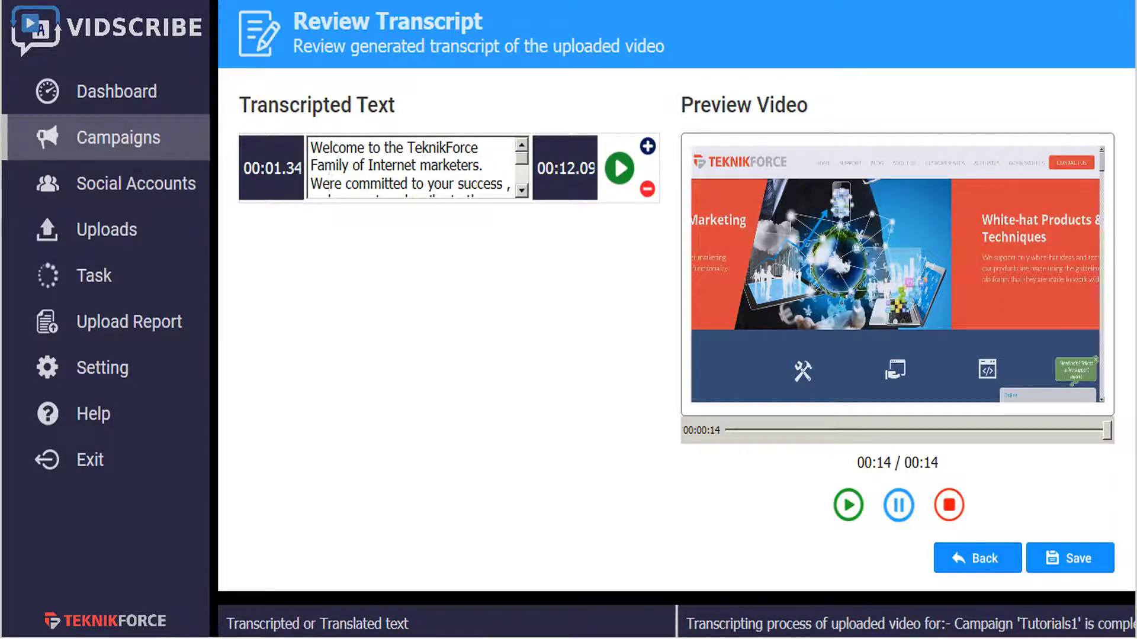
{"action": "type", "text": "'"}
{"action": "key", "text": "BackSpace"}
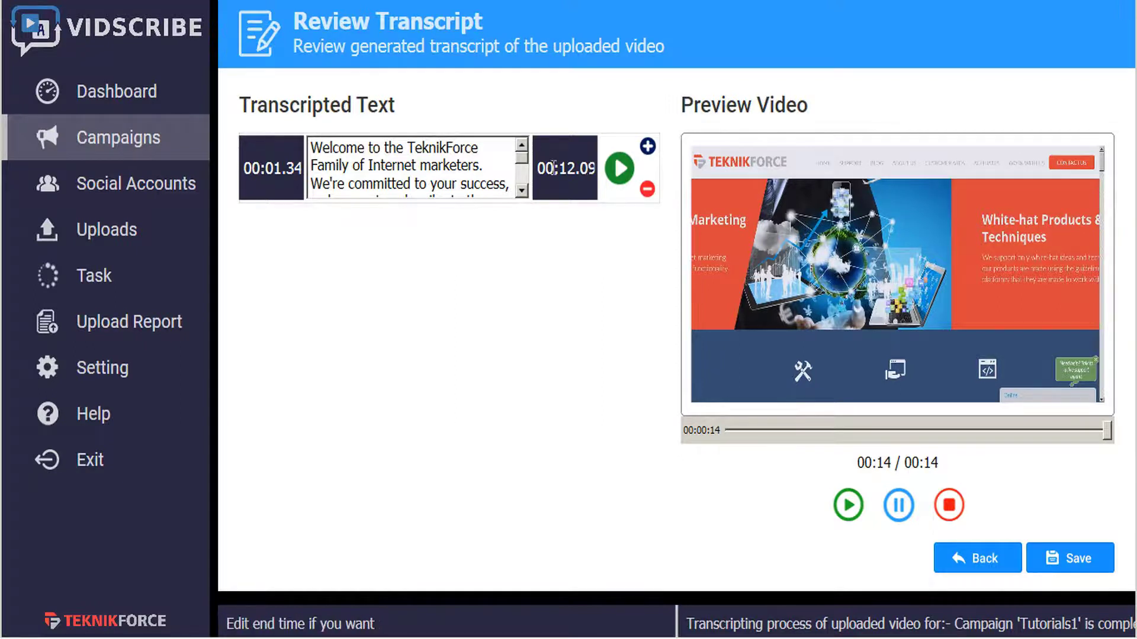
- Add two empty segments before the transcript segment and copy its full text into both
{"action": "left_click", "coordinate": [648, 148]}
{"action": "left_click", "coordinate": [648, 148]}
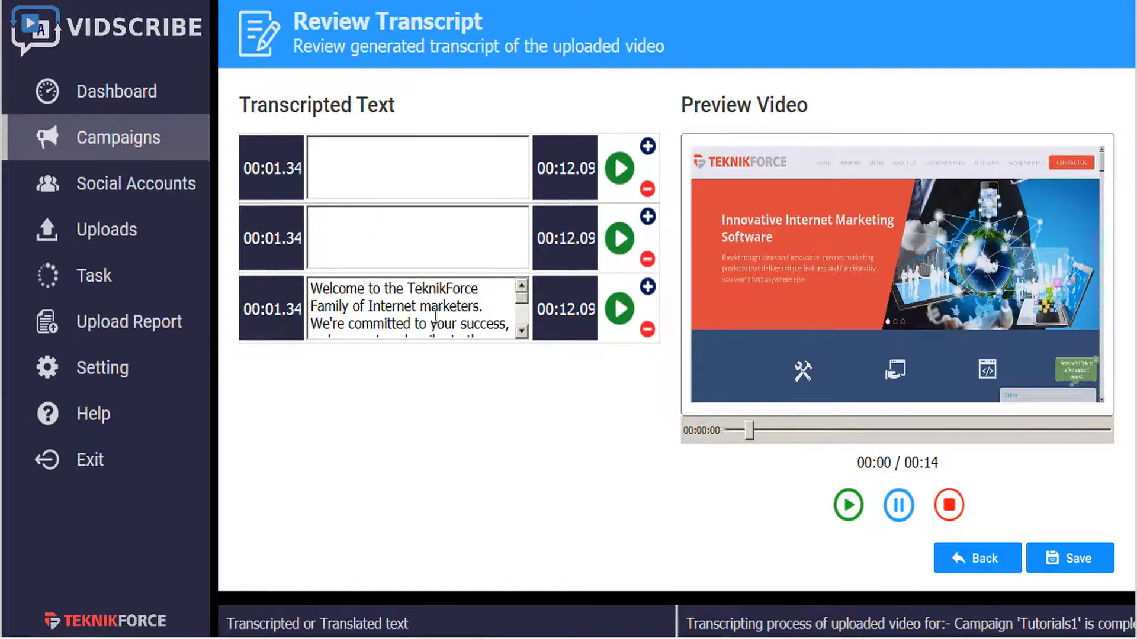
{"action": "key", "text": "ctrl+a"}
{"action": "key", "text": "ctrl+c"}
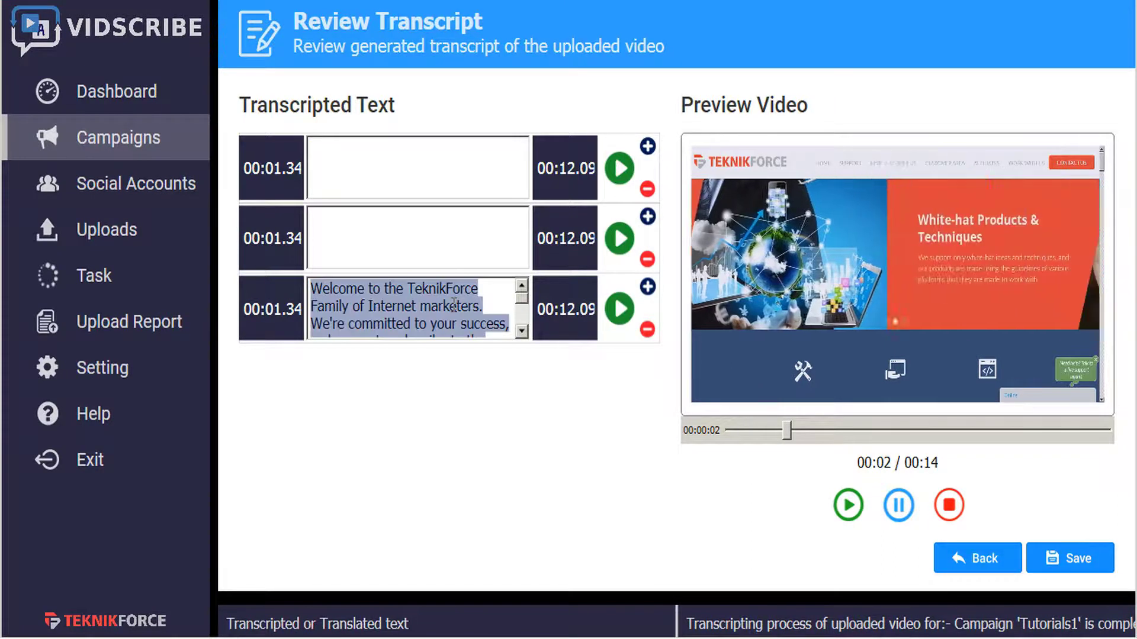
{"action": "left_click", "coordinate": [348, 167]}
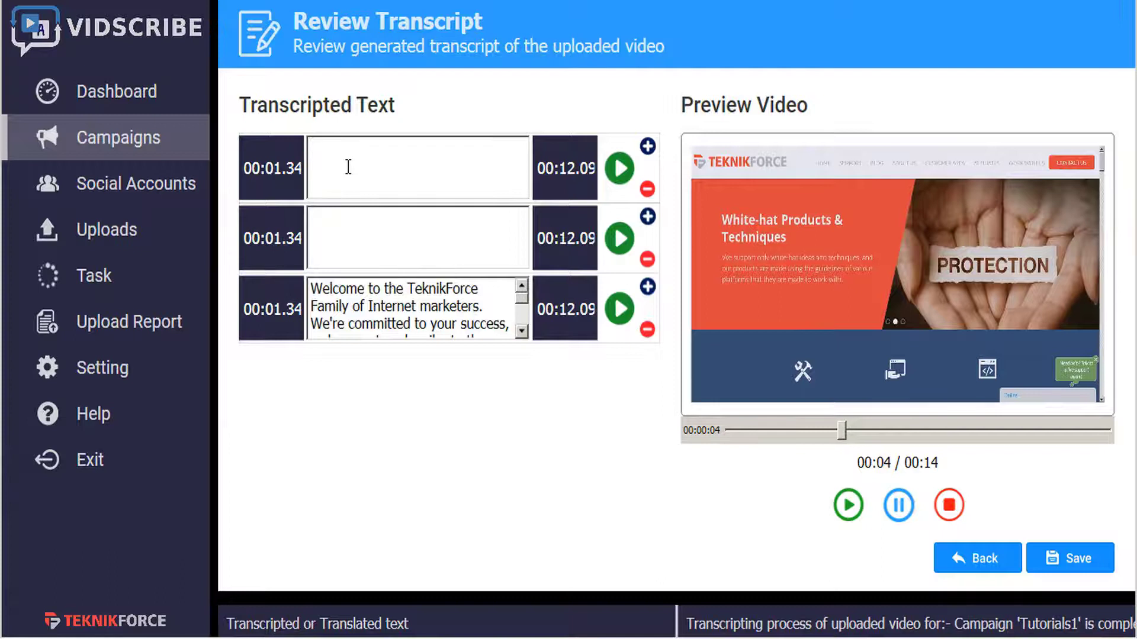
{"action": "key", "text": "ctrl+v"}
{"action": "left_click", "coordinate": [356, 247]}
{"action": "key", "text": "ctrl+v"}
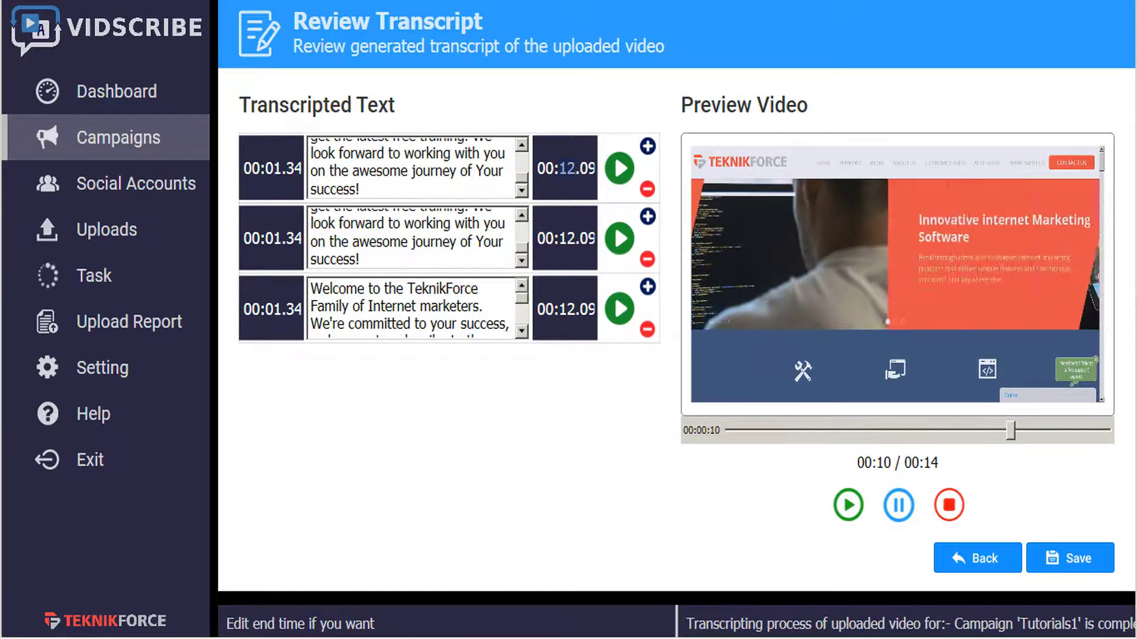
- Set the first segment's end time to 00:04.09 and the second segment's end time to 00:08.09
{"action": "type", "text": "04"}
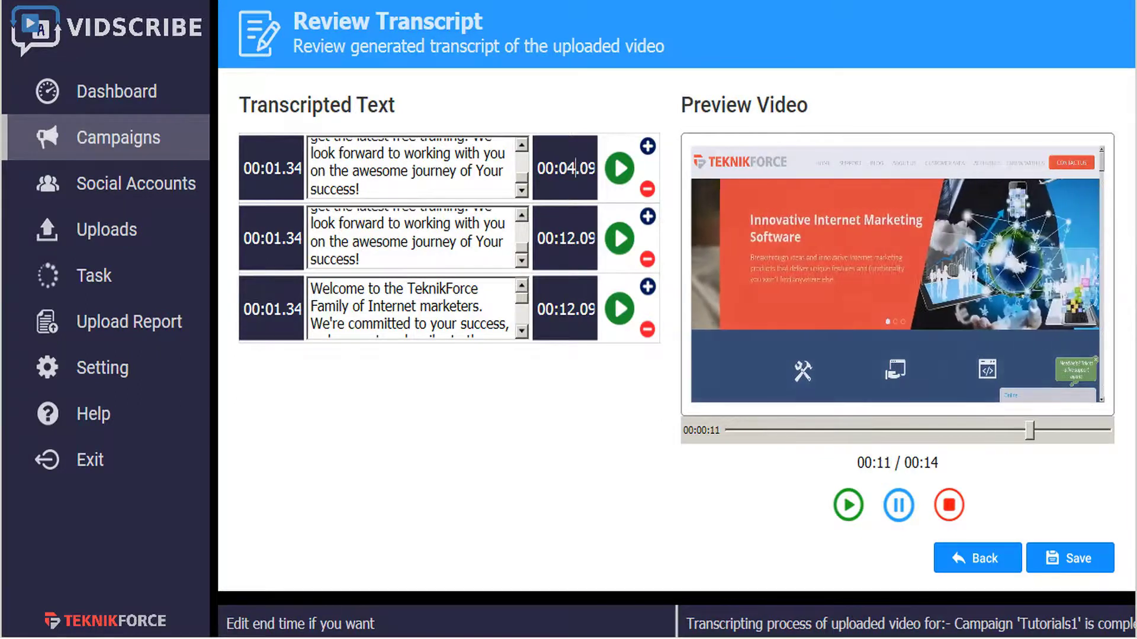
{"action": "left_click", "coordinate": [569, 237]}
{"action": "type", "text": "08"}
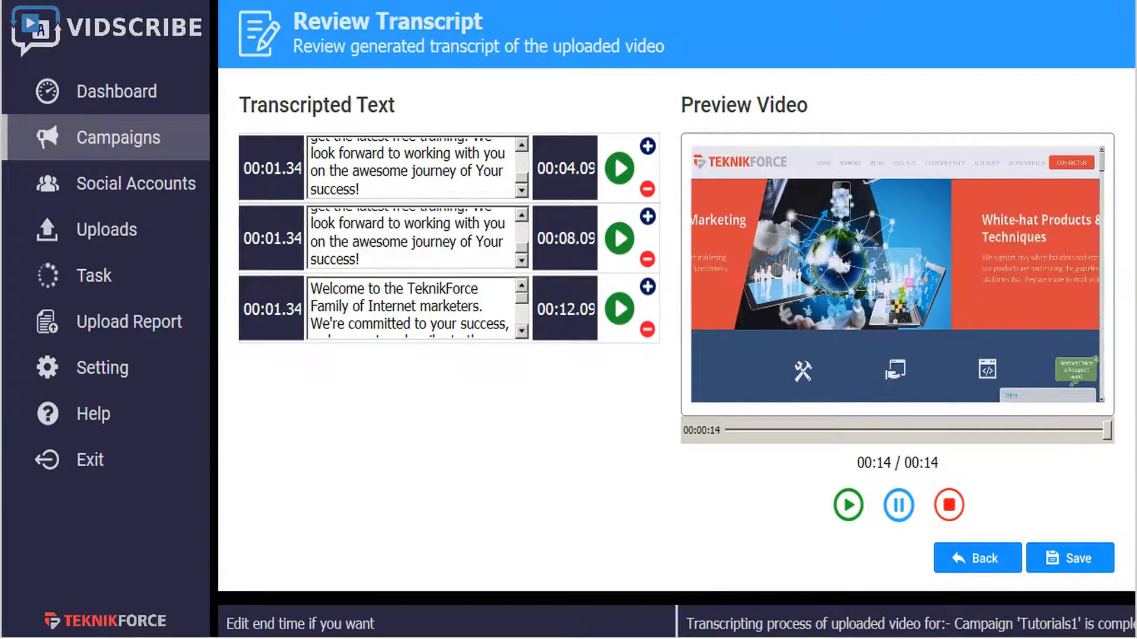
- Trim the first segment to the welcome sentence and the second to the sentence from "We're committed to your success" through "latest free training."
{"action": "left_click", "coordinate": [415, 192]}
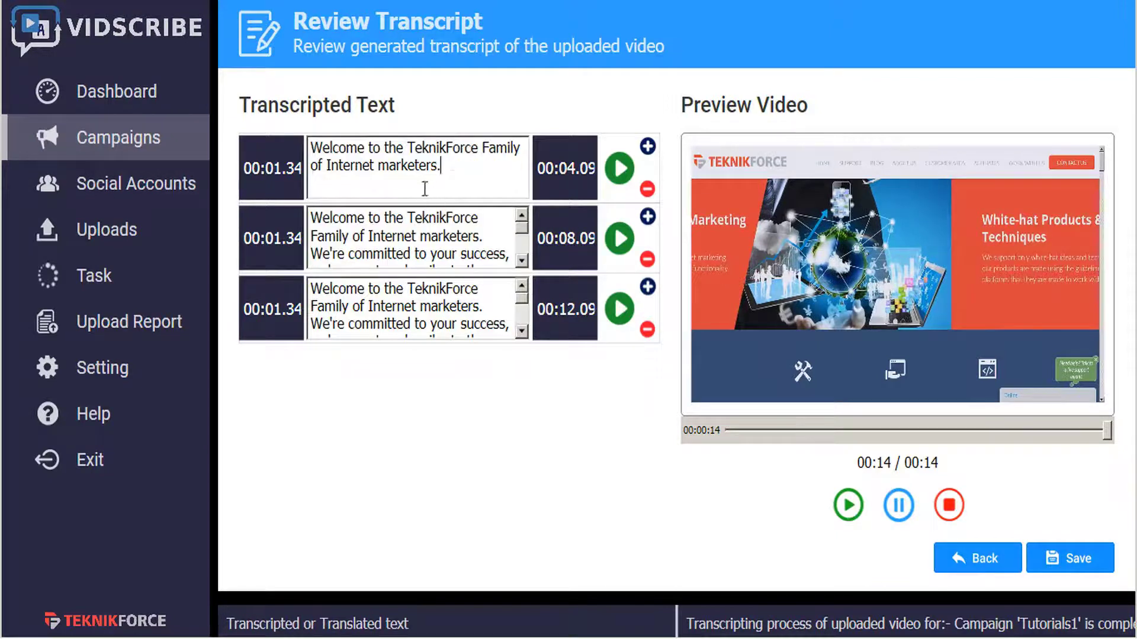
{"action": "left_click_drag", "start_coordinate": [310, 219], "coordinate": [514, 239]}
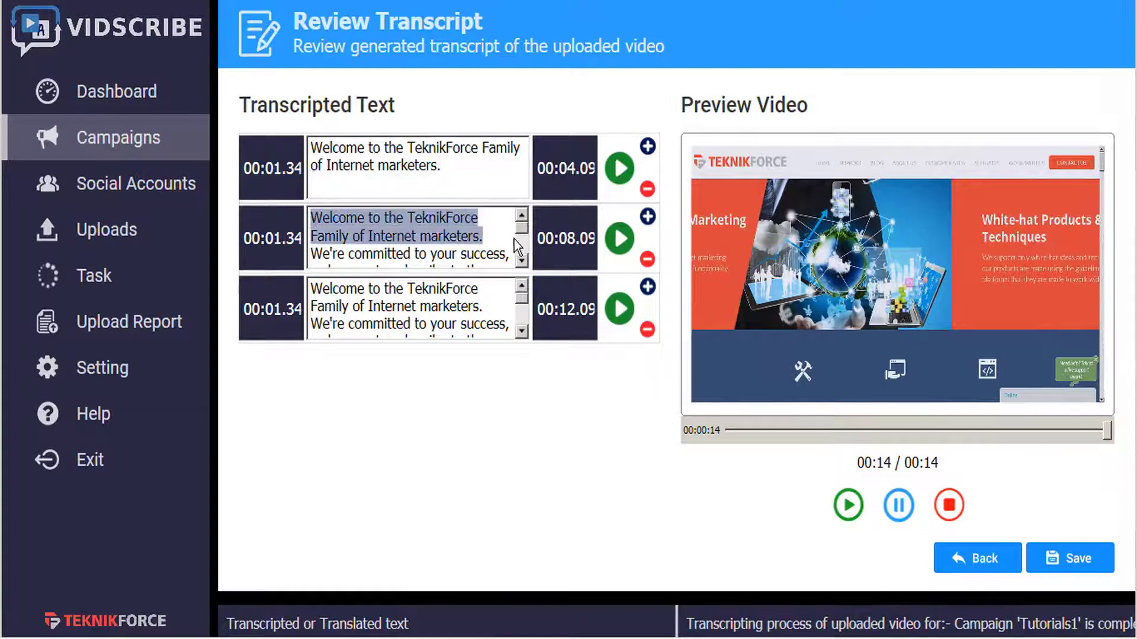
{"action": "scroll", "coordinate": [513, 239], "scroll_direction": "down", "scroll_amount": 5}
{"action": "left_click_drag", "start_coordinate": [474, 211], "coordinate": [514, 296]}
{"action": "key", "text": "Delete"}
- Trim the third segment to "We look forward to working with you on the awesome journey of Your success!", without a leading space
{"action": "scroll", "coordinate": [514, 296], "scroll_direction": "down", "scroll_amount": 1}
{"action": "left_click", "coordinate": [469, 329]}
{"action": "left_click_drag", "start_coordinate": [468, 330], "coordinate": [197, 248]}
{"action": "key", "text": "Delete"}
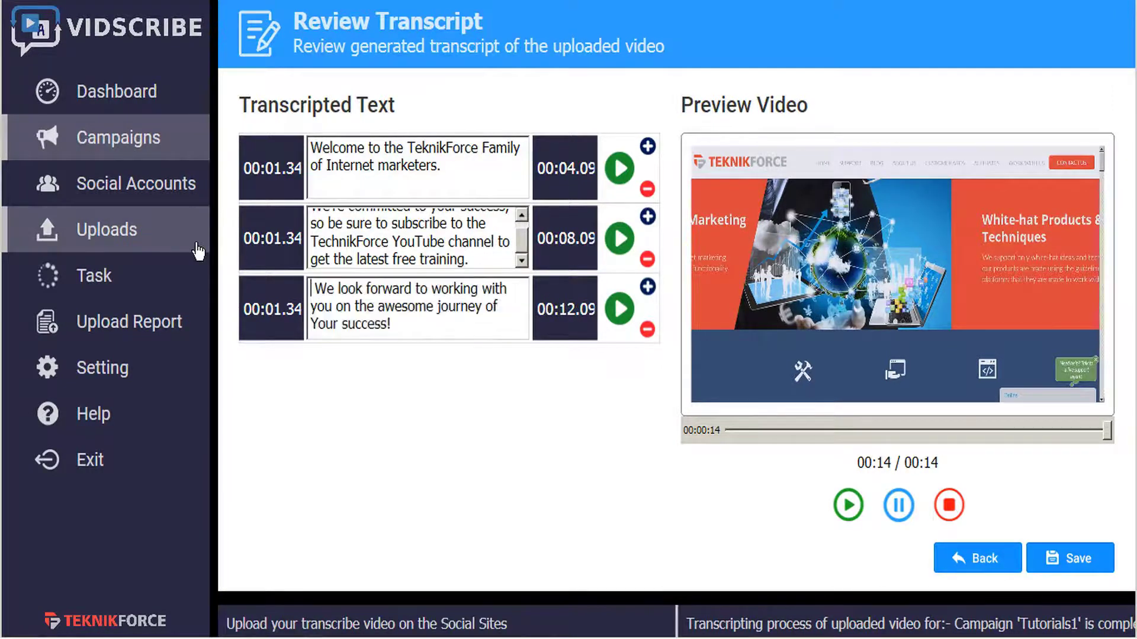
{"action": "key", "text": "Delete"}
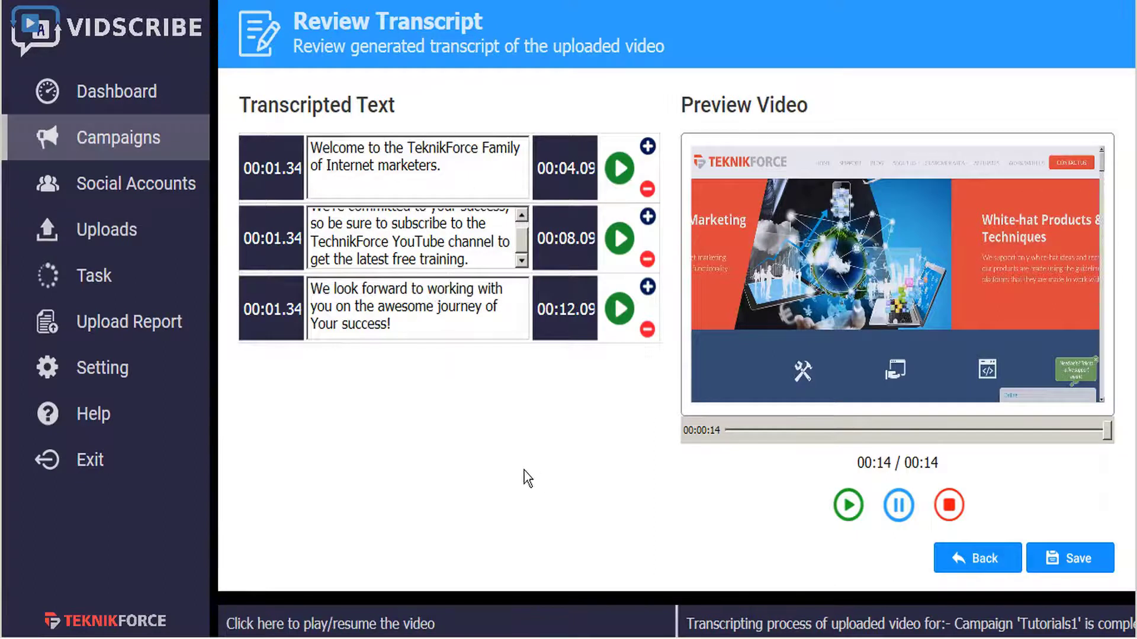
- Preview the first and third transcript segments, save the transcript, and return to the campaign's options
{"action": "left_click", "coordinate": [619, 171]}
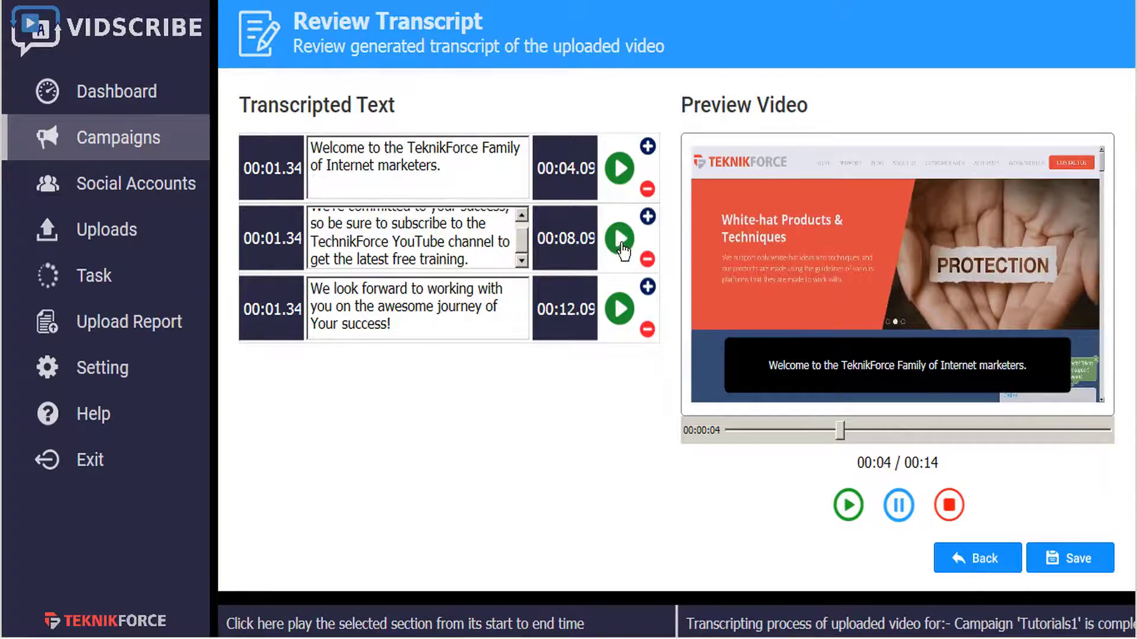
{"action": "left_click", "coordinate": [620, 309]}
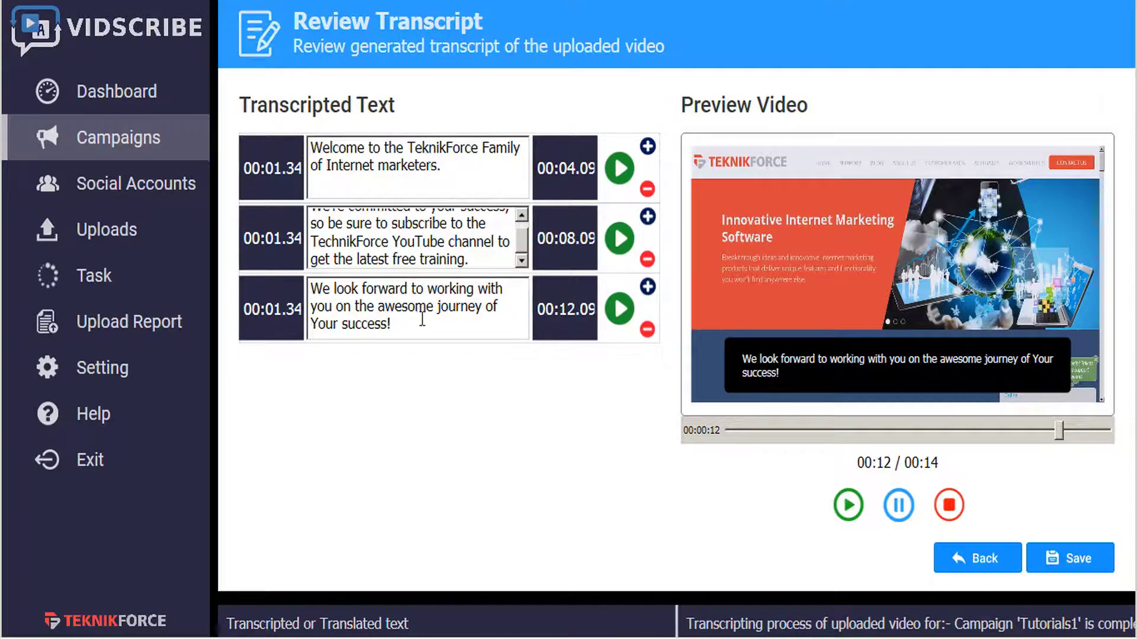
{"action": "left_click", "coordinate": [1075, 570]}
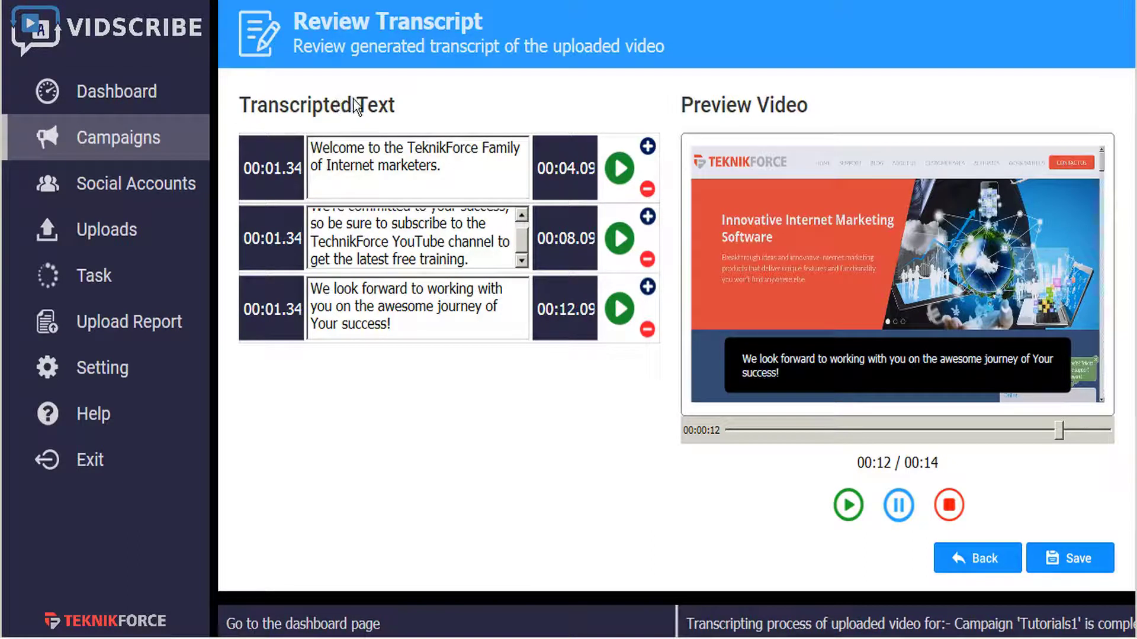
{"action": "left_click", "coordinate": [978, 563]}
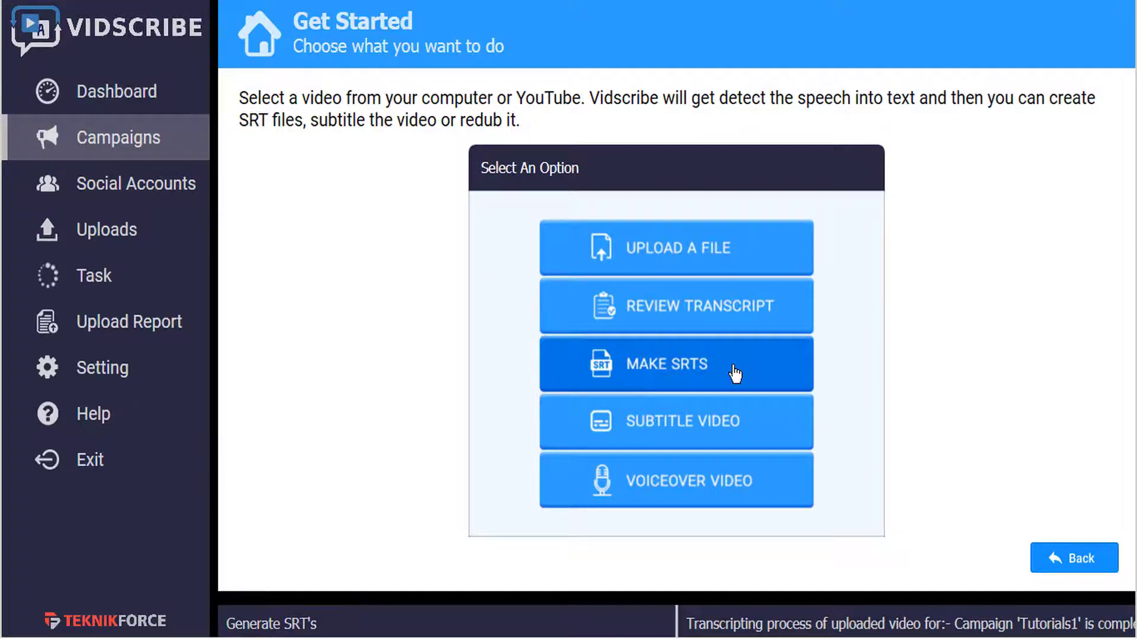
- Open SRT generation and translate the transcript into French
{"action": "left_click", "coordinate": [694, 373]}
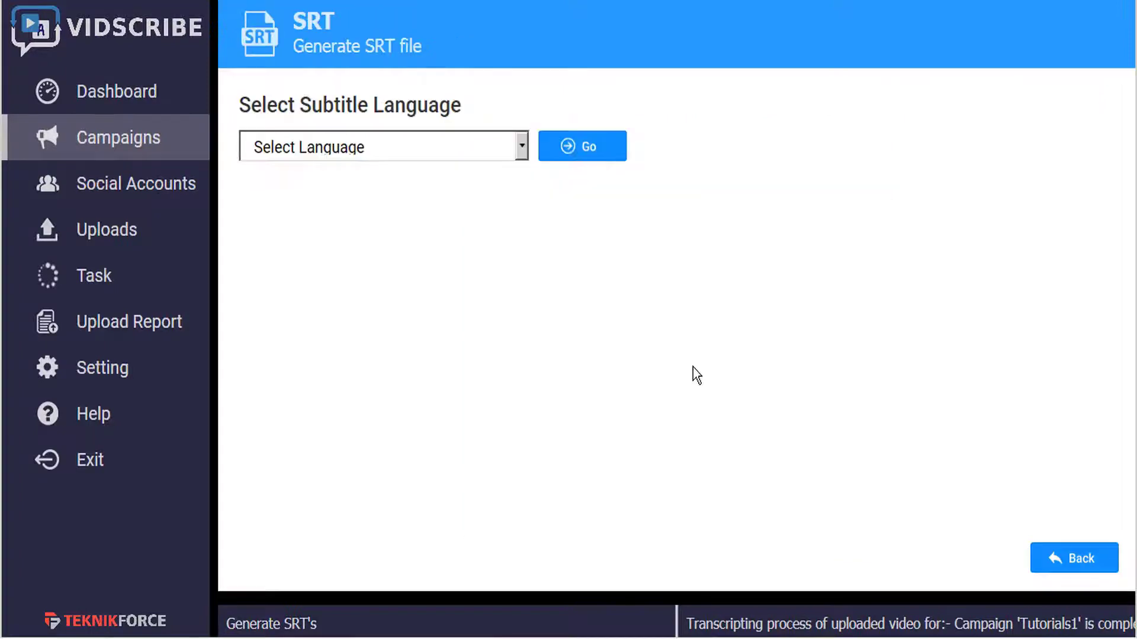
{"action": "left_click", "coordinate": [523, 148]}
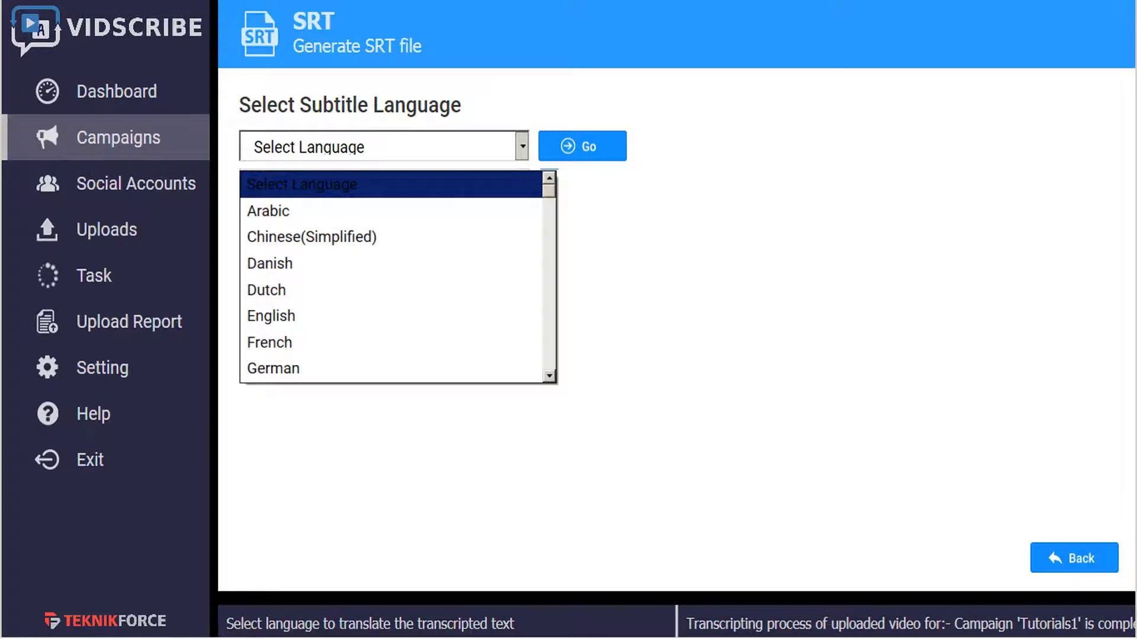
{"action": "left_click", "coordinate": [441, 346]}
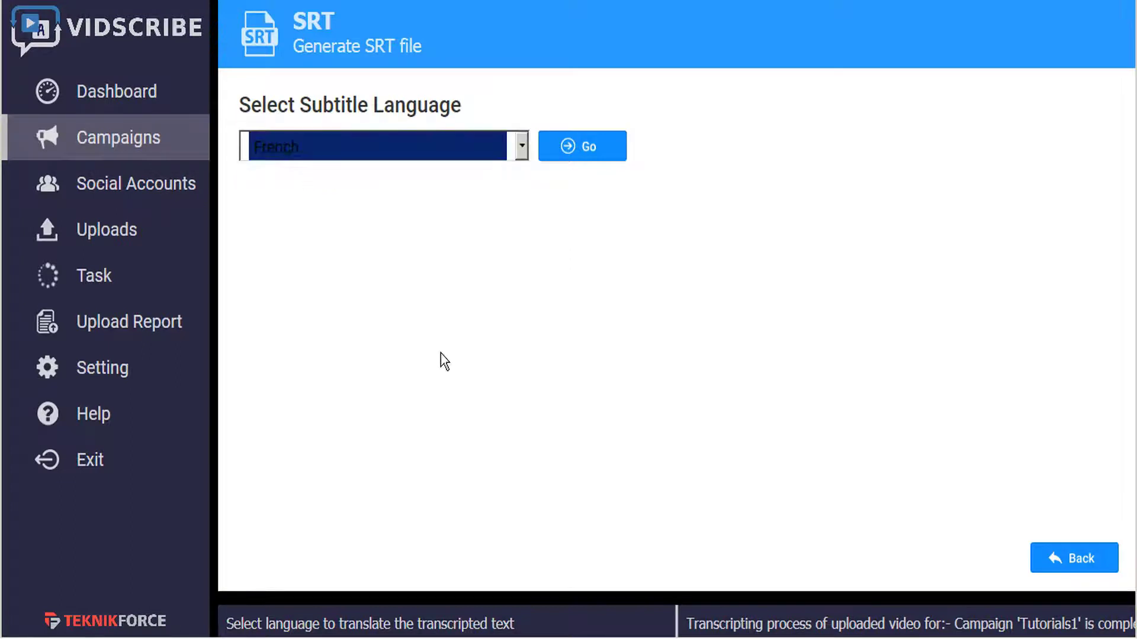
{"action": "left_click", "coordinate": [594, 153]}
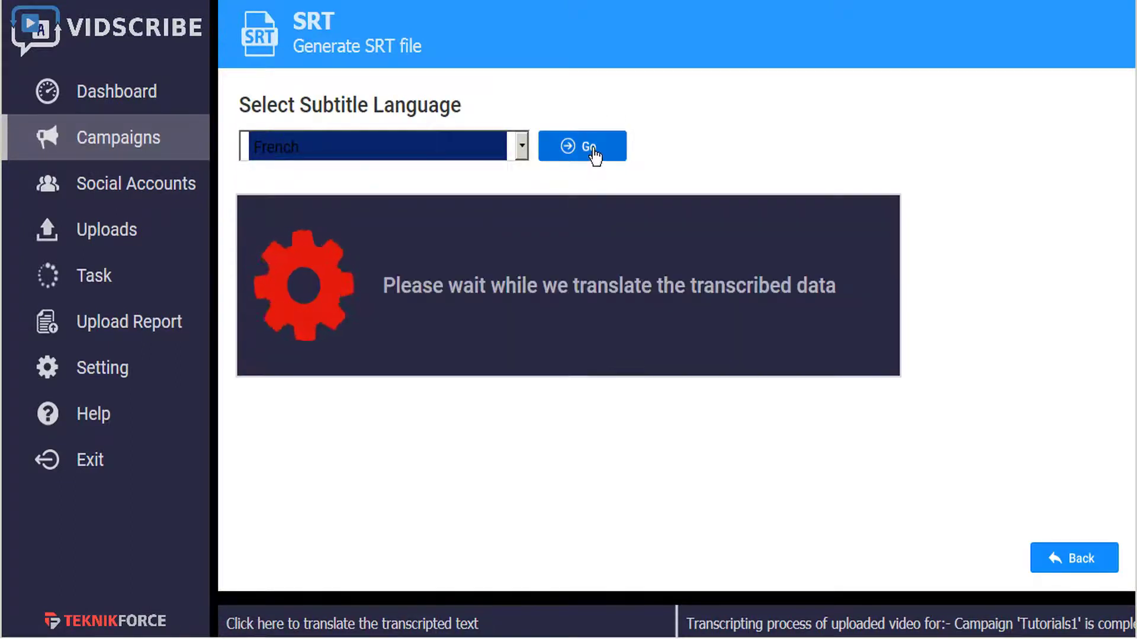
- Compare the French segments with their original English text and preview the first segment's subtitle on the video
{"action": "left_click", "coordinate": [336, 256]}
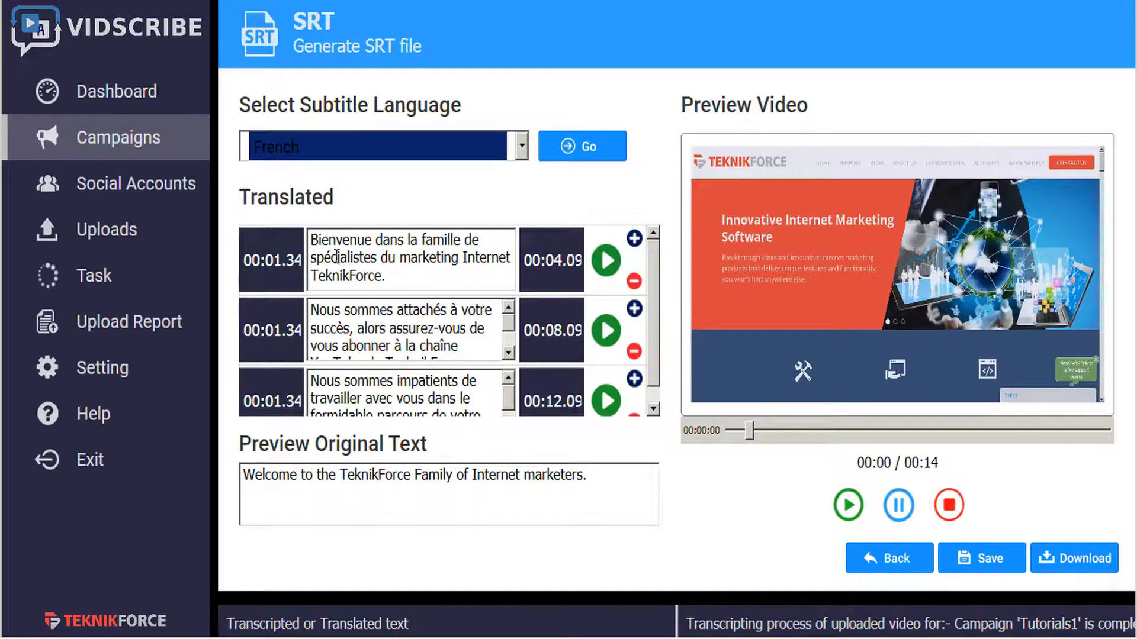
{"action": "left_click", "coordinate": [353, 333]}
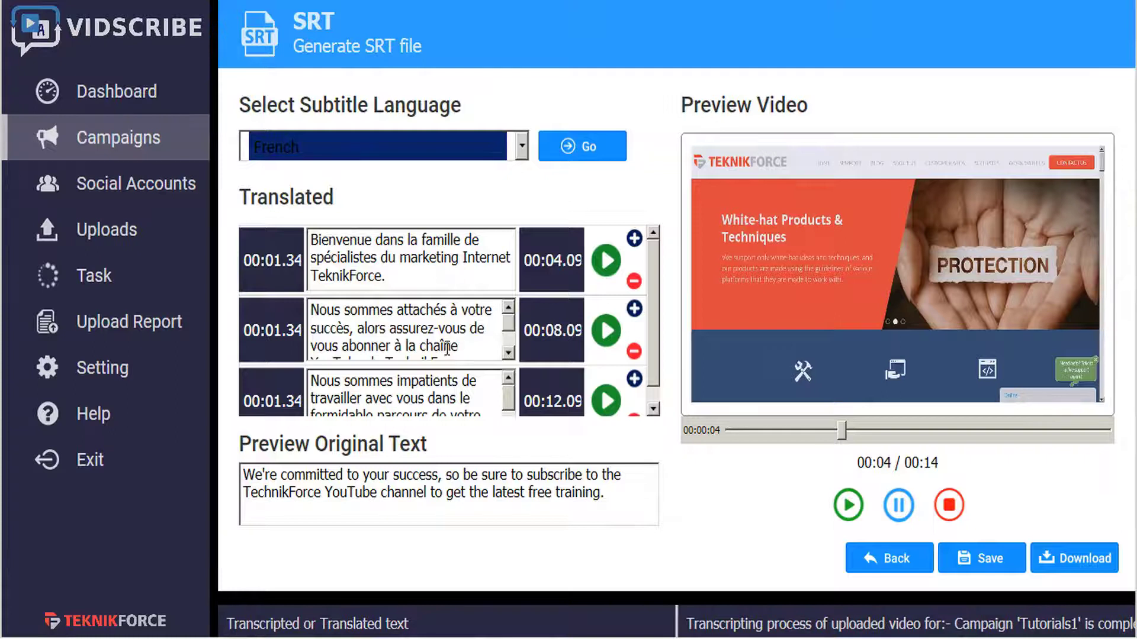
{"action": "left_click", "coordinate": [348, 282]}
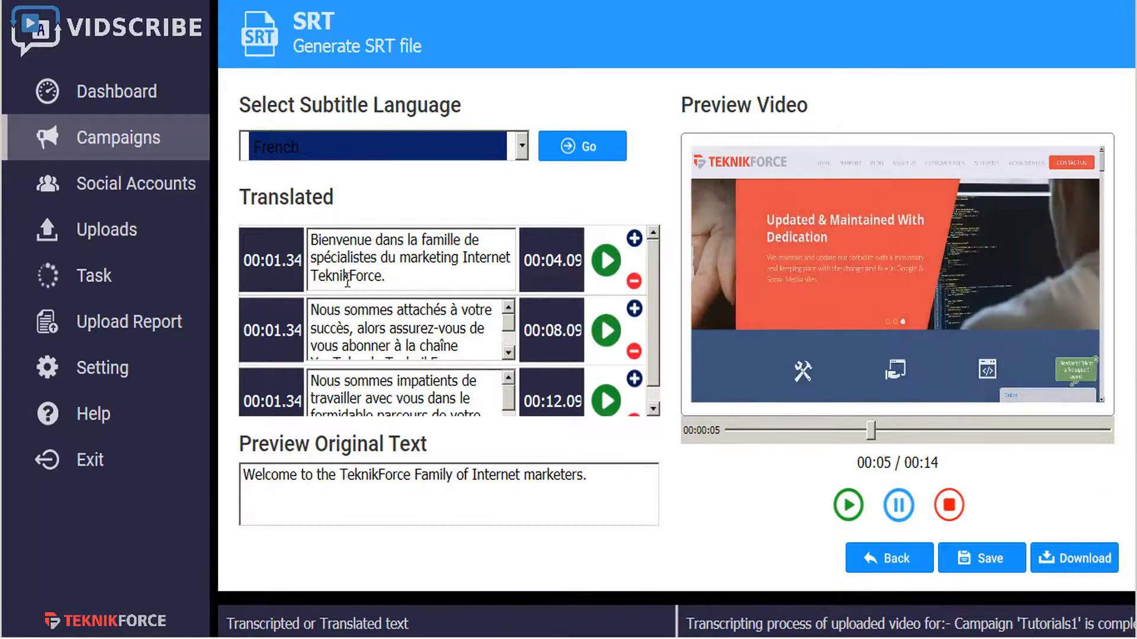
{"action": "double_click", "coordinate": [346, 276]}
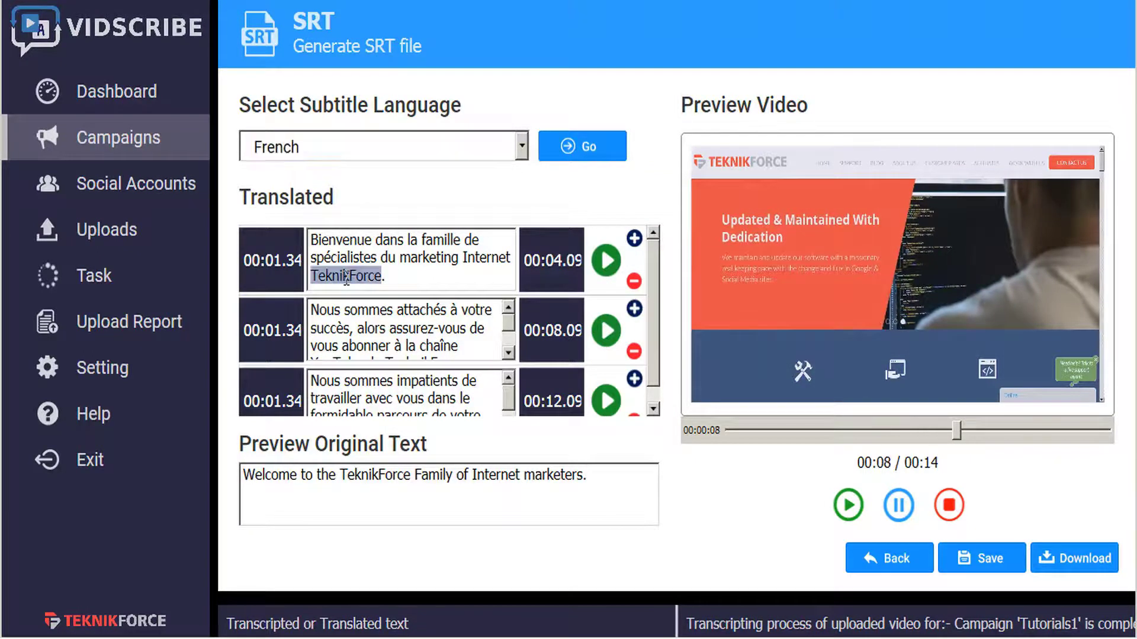
{"action": "left_click", "coordinate": [419, 278]}
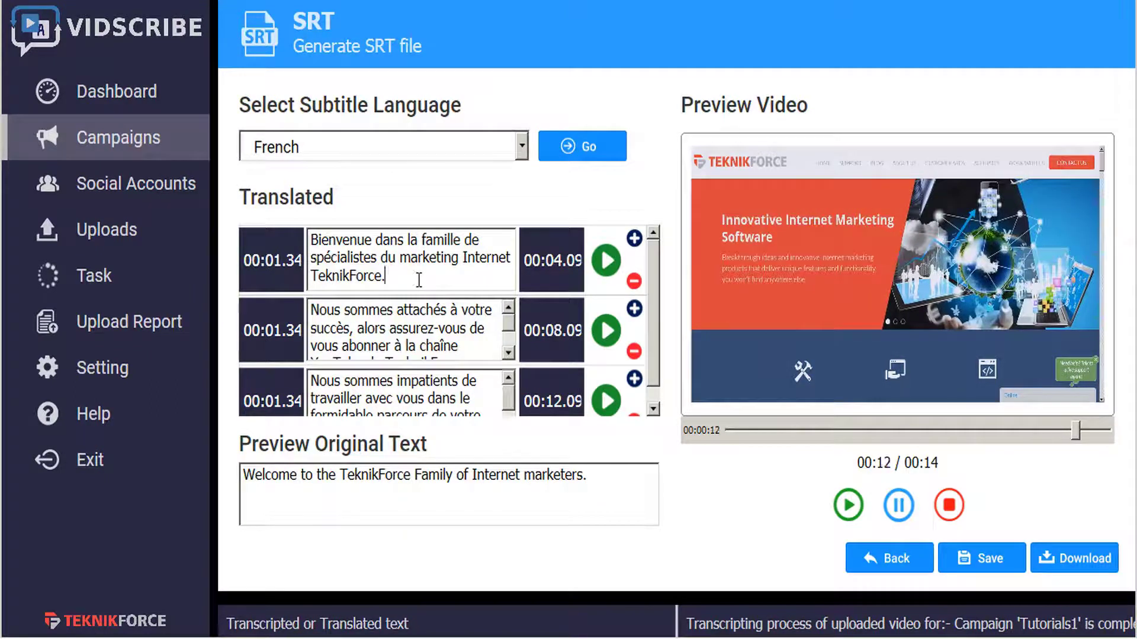
{"action": "left_click", "coordinate": [606, 263]}
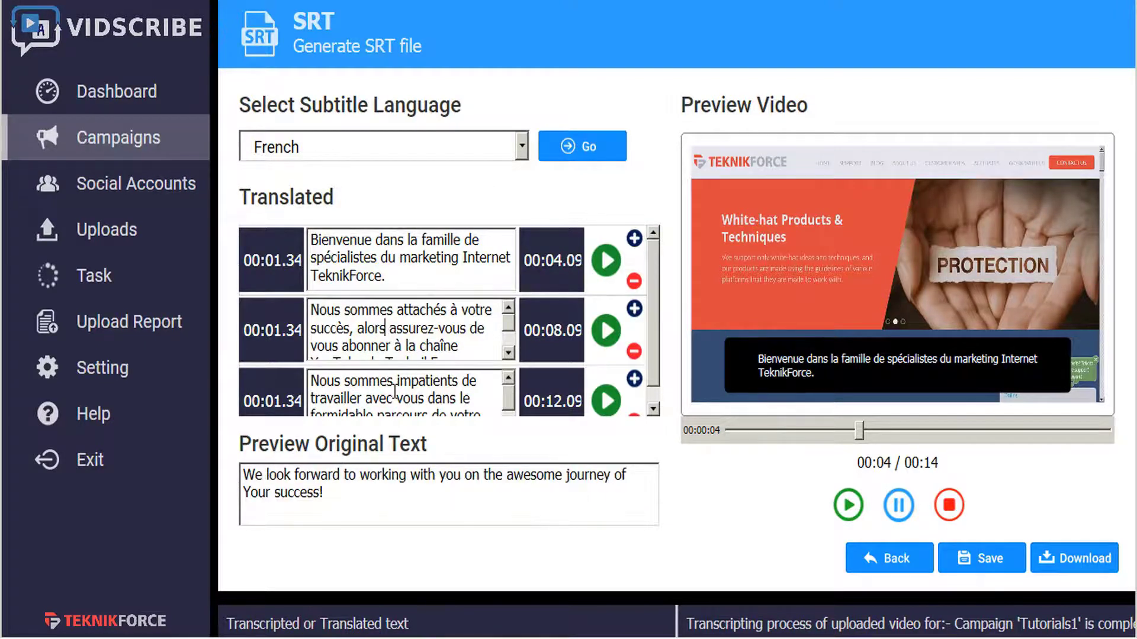
- Change the subtitle language to Korean and translate the transcript again
{"action": "left_click", "coordinate": [521, 147]}
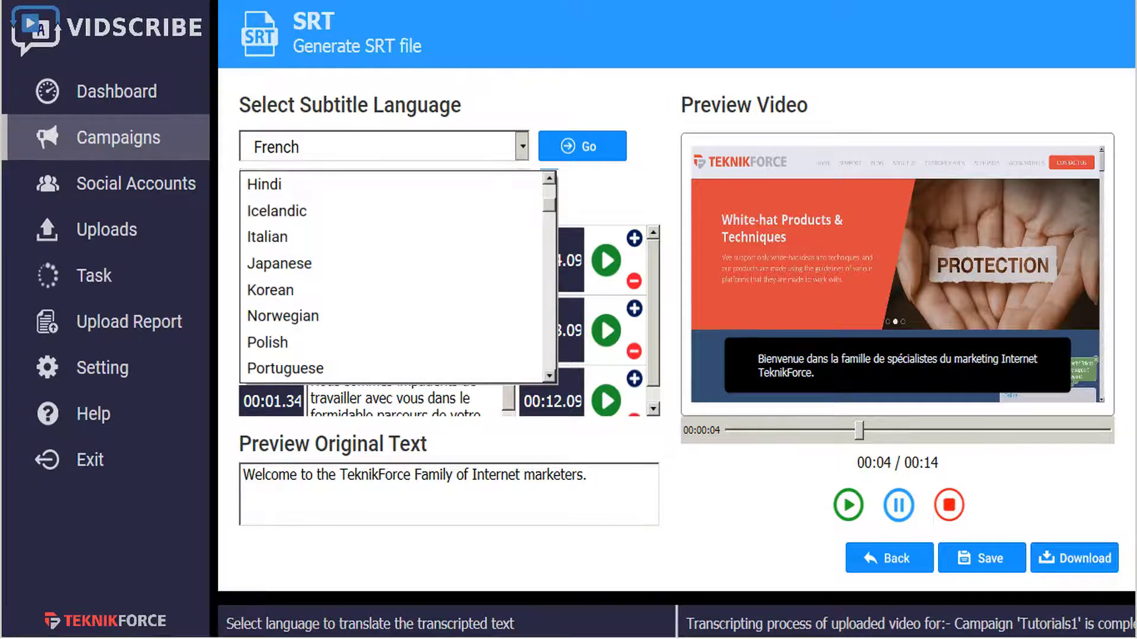
{"action": "left_click", "coordinate": [336, 289]}
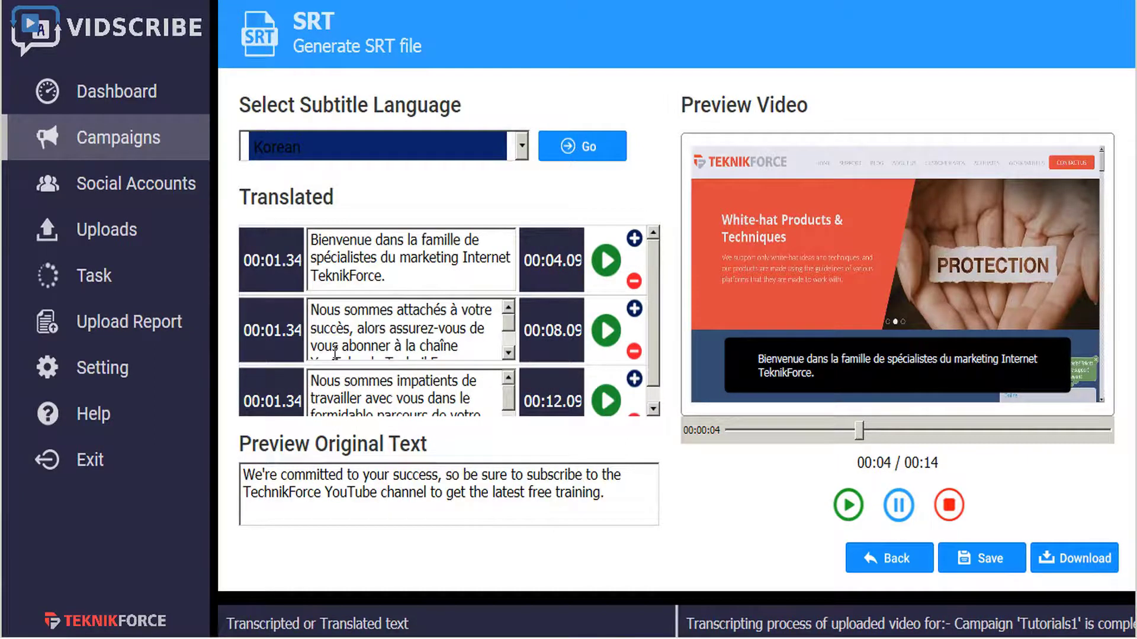
{"action": "left_click", "coordinate": [565, 153]}
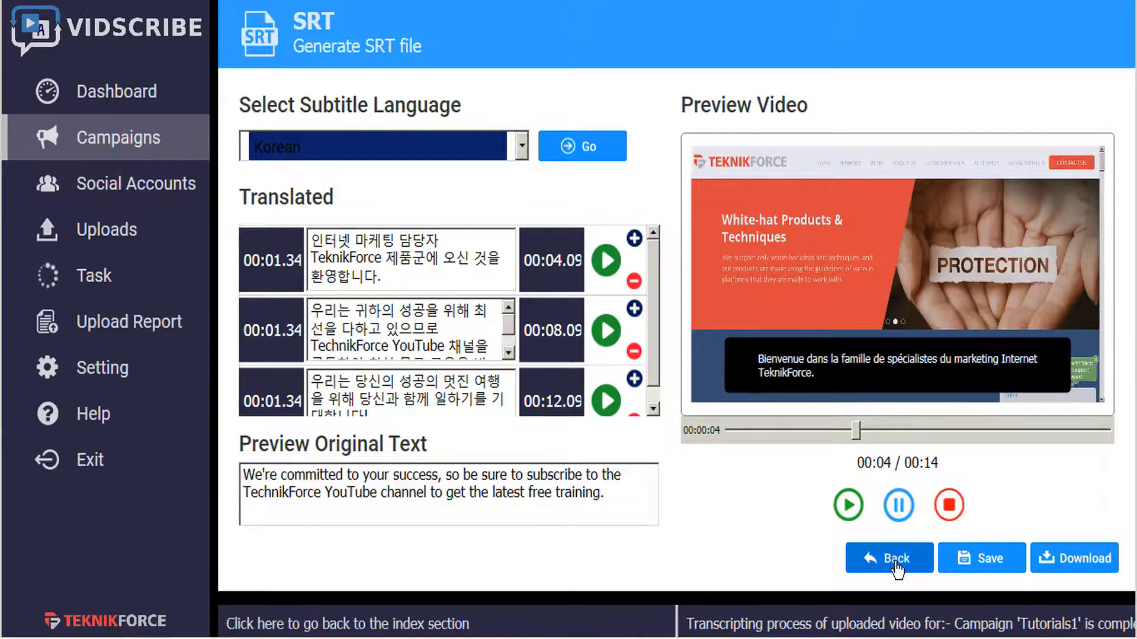
- Download the Korean subtitles as "Tutorials1-Korean Tuesday, 17 September 2019.srt" in the OBS recordings folder and return to the campaign's options
{"action": "left_click", "coordinate": [1096, 562]}
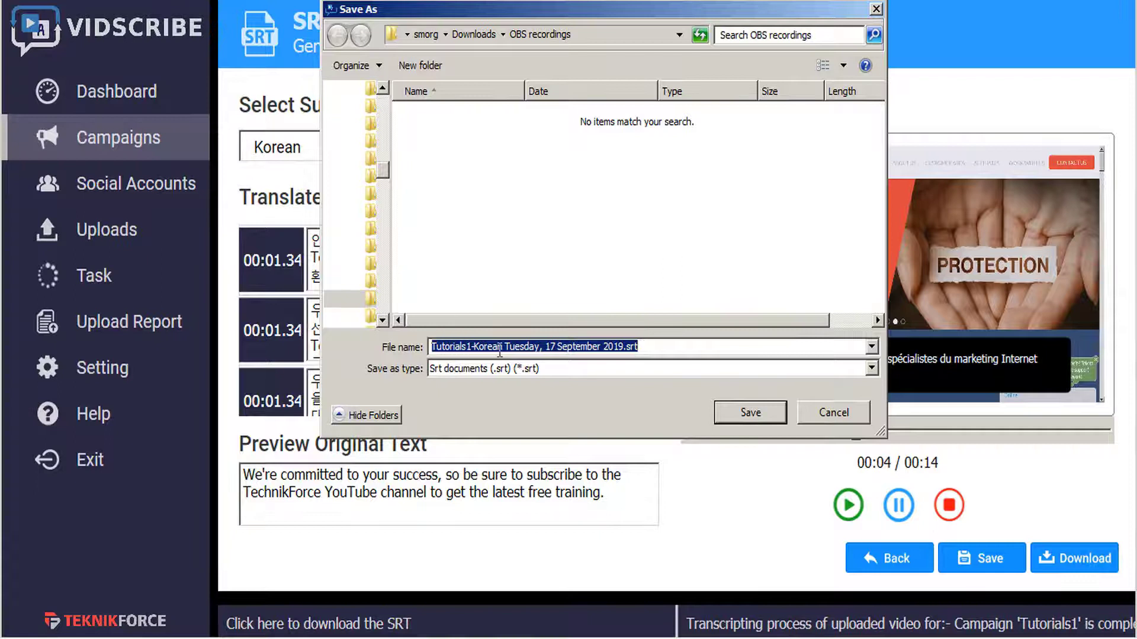
{"action": "left_click", "coordinate": [757, 413]}
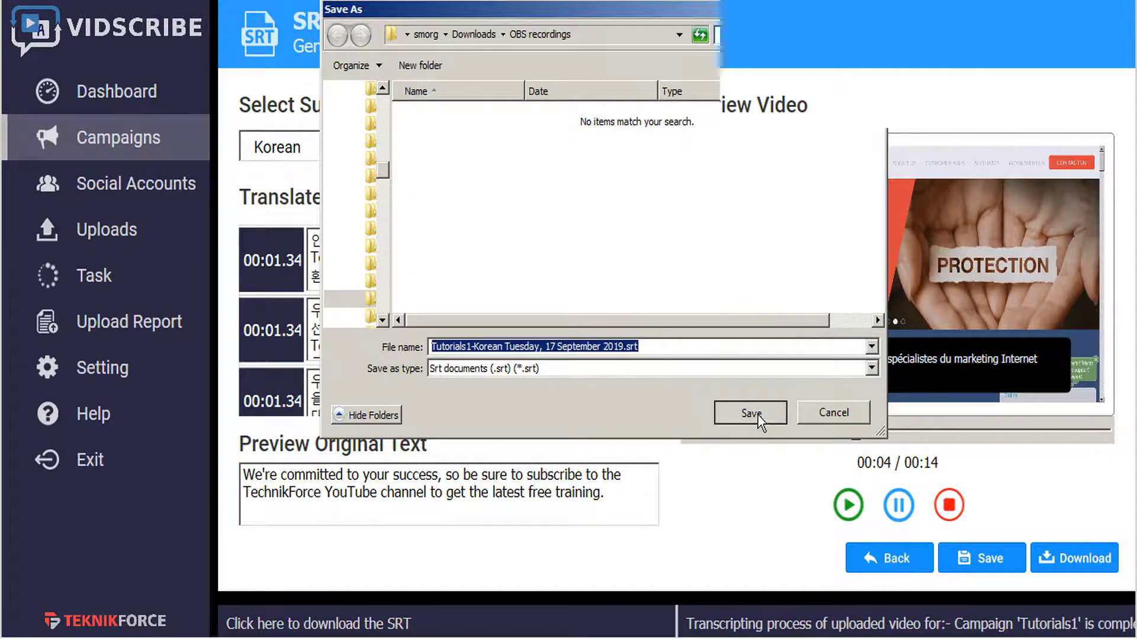
{"action": "left_click", "coordinate": [890, 562]}
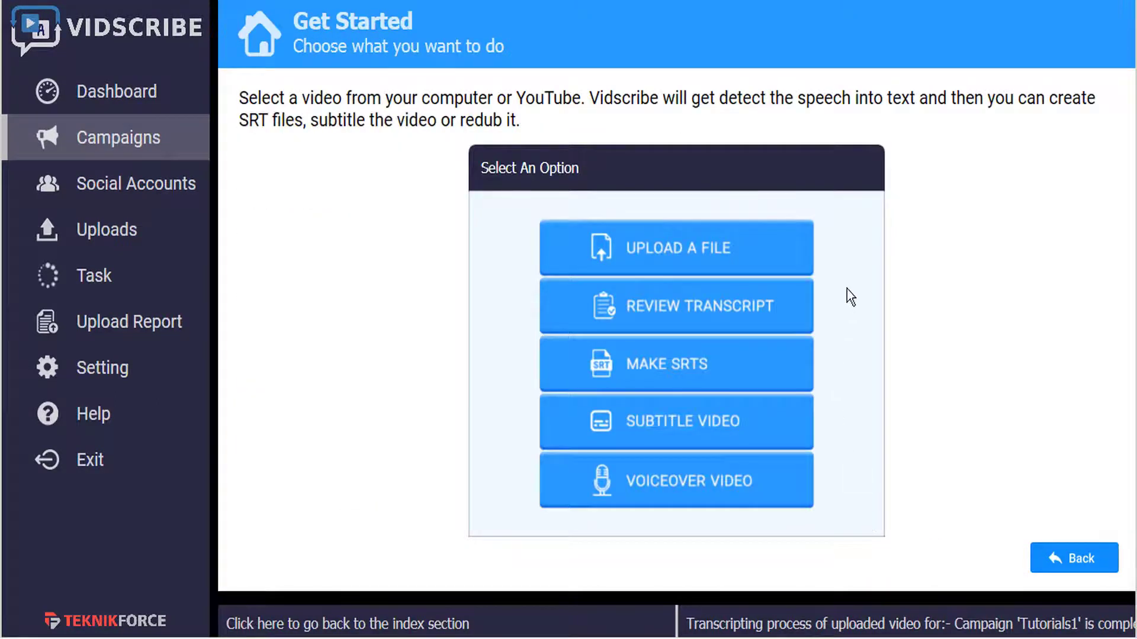
- Reopen SRT generation and look through the available subtitle languages down to Zulu, keeping Korean selected
{"action": "left_click", "coordinate": [664, 371]}
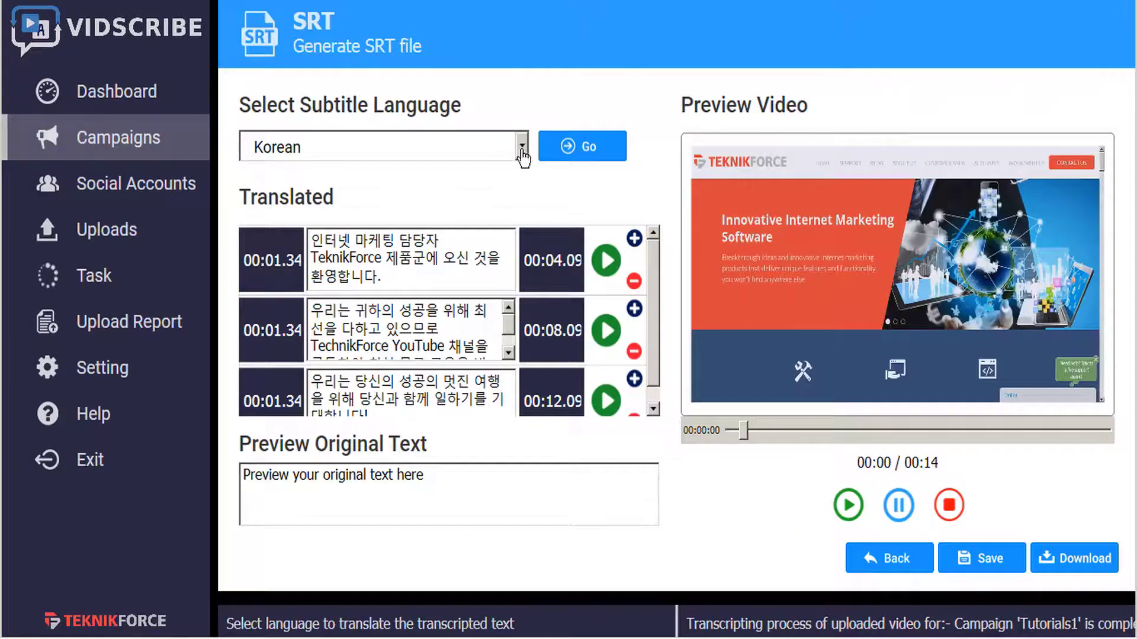
{"action": "left_click", "coordinate": [522, 157]}
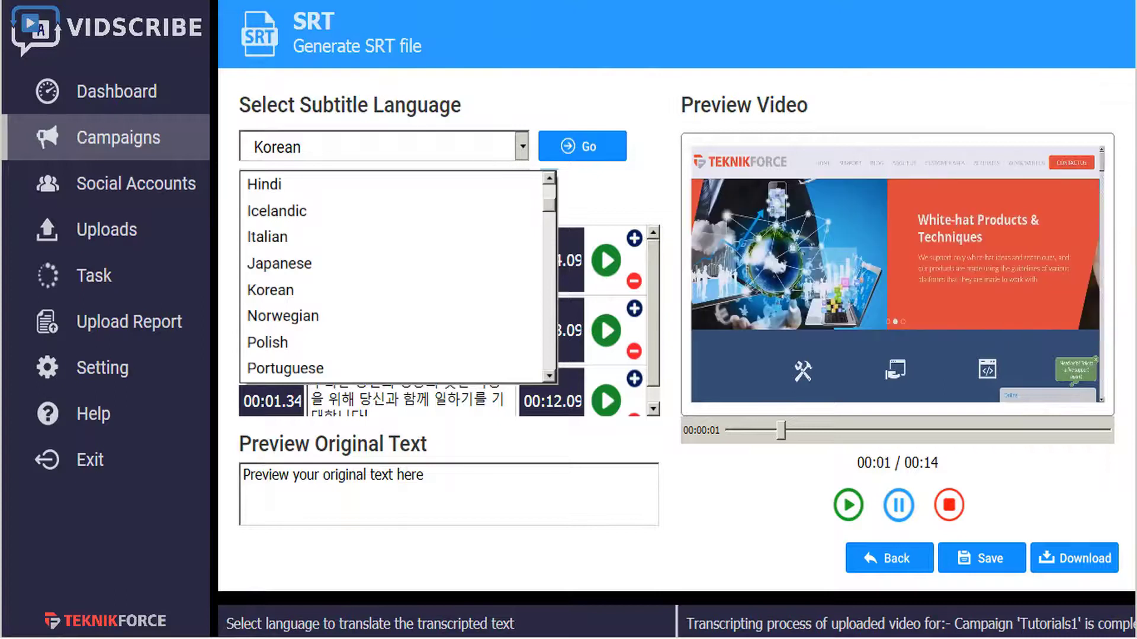
{"action": "scroll", "coordinate": [391, 276], "scroll_direction": "down", "scroll_amount": 3}
{"action": "scroll", "coordinate": [390, 277], "scroll_direction": "down", "scroll_amount": 3}
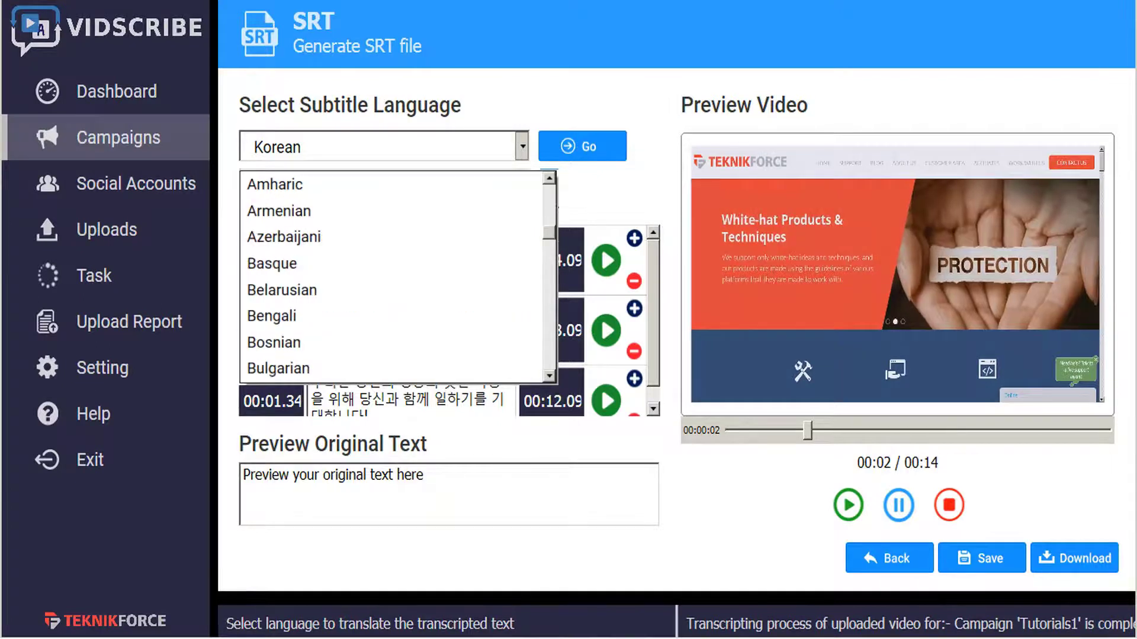
{"action": "scroll", "coordinate": [391, 276], "scroll_direction": "down", "scroll_amount": 3}
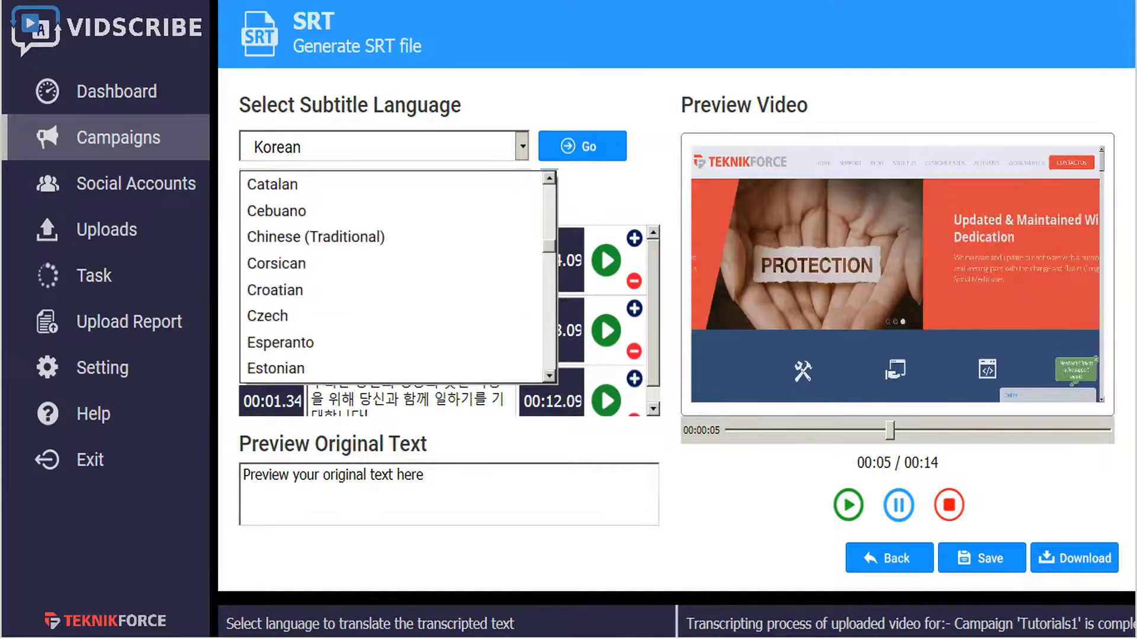
{"action": "scroll", "coordinate": [391, 277], "scroll_direction": "down", "scroll_amount": 3}
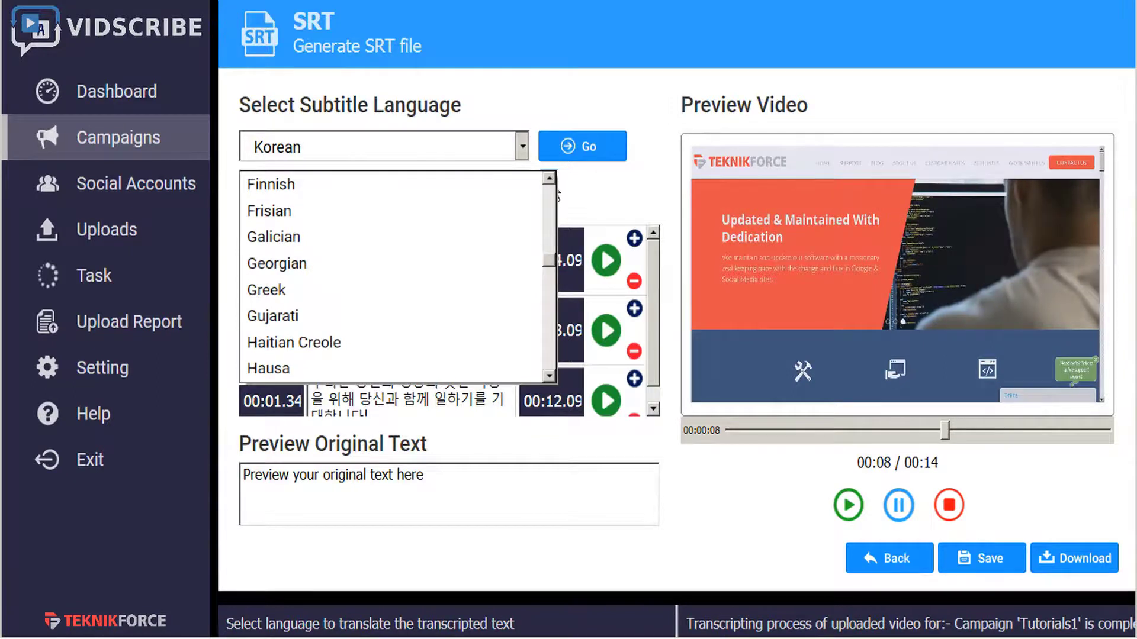
{"action": "scroll", "coordinate": [558, 197], "scroll_direction": "down", "scroll_amount": 3}
{"action": "scroll", "coordinate": [391, 277], "scroll_direction": "down", "scroll_amount": 3}
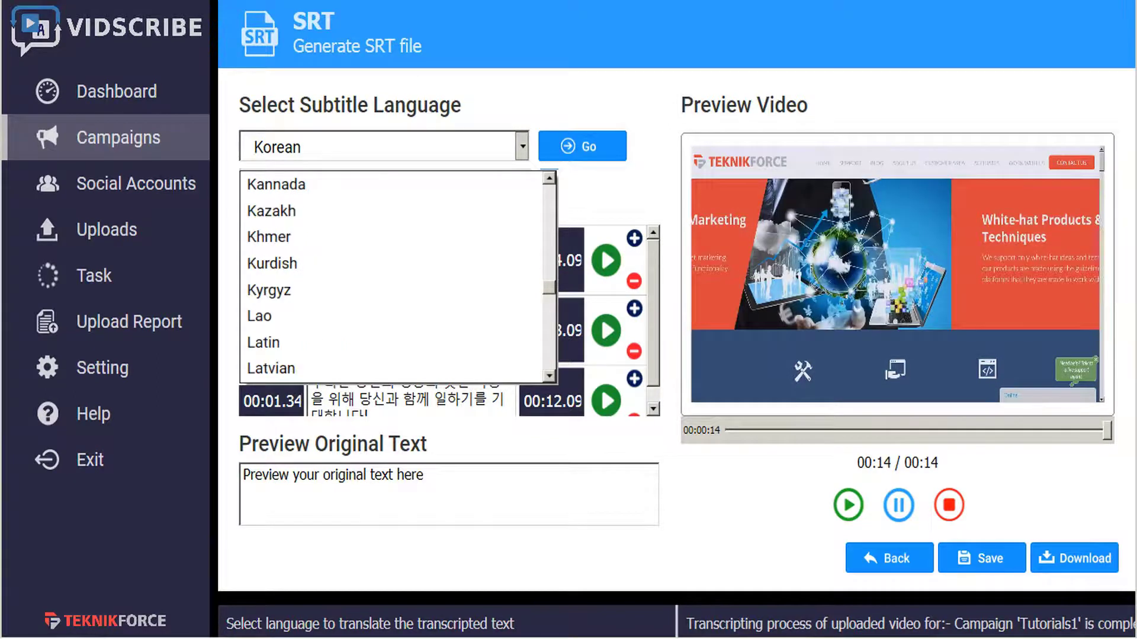
{"action": "scroll", "coordinate": [391, 276], "scroll_direction": "down", "scroll_amount": 3}
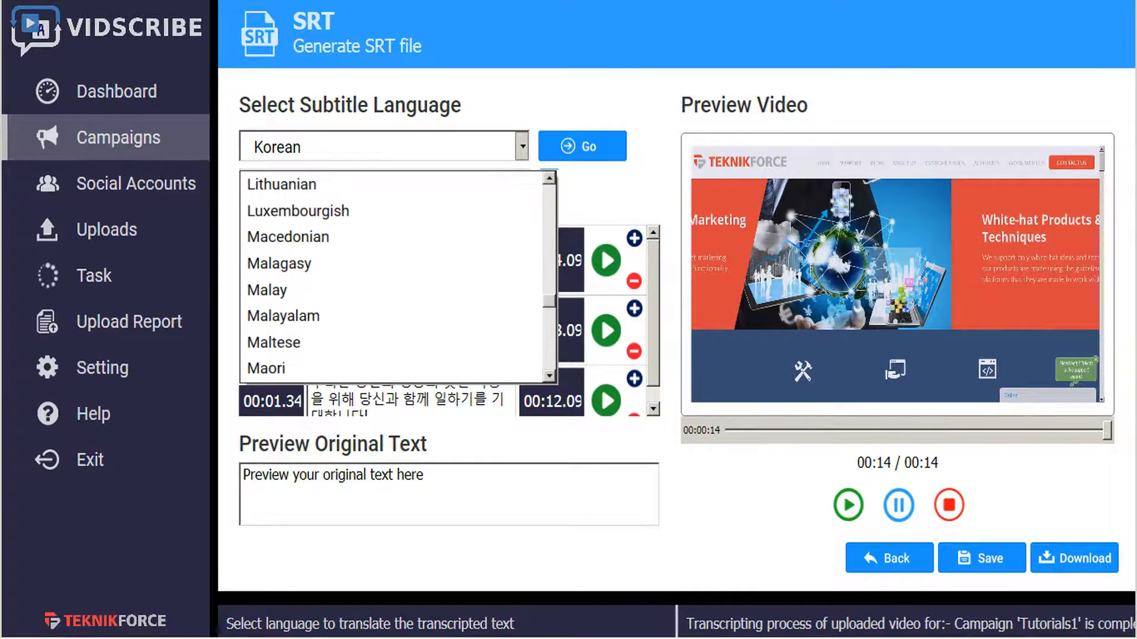
{"action": "scroll", "coordinate": [558, 305], "scroll_direction": "down", "scroll_amount": 3}
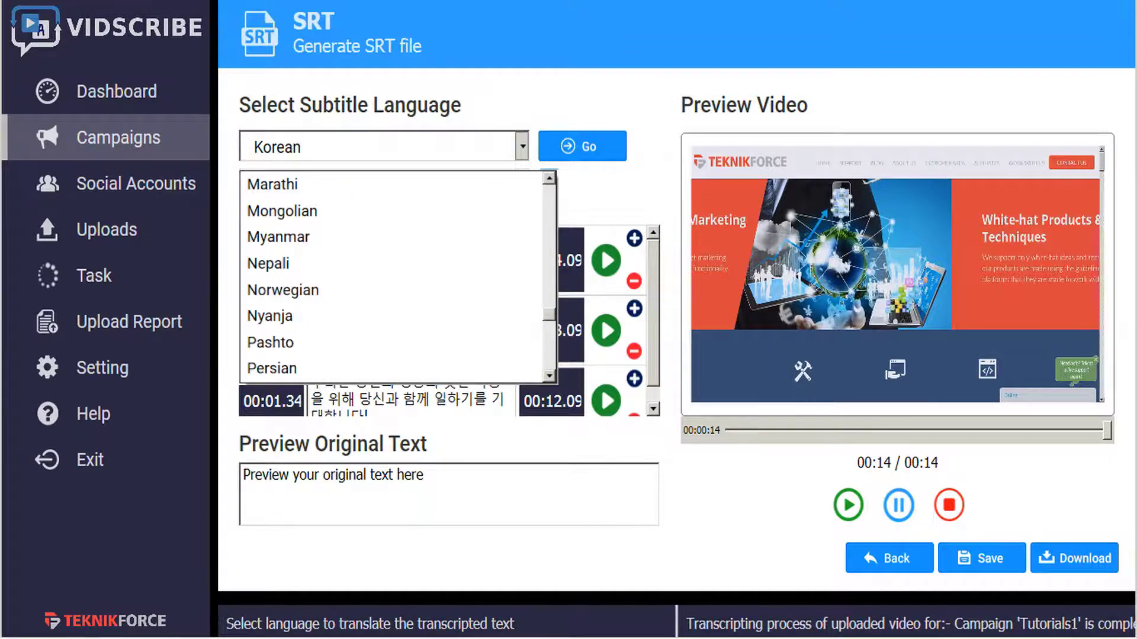
{"action": "scroll", "coordinate": [390, 276], "scroll_direction": "down", "scroll_amount": 3}
{"action": "scroll", "coordinate": [390, 276], "scroll_direction": "down", "scroll_amount": 3}
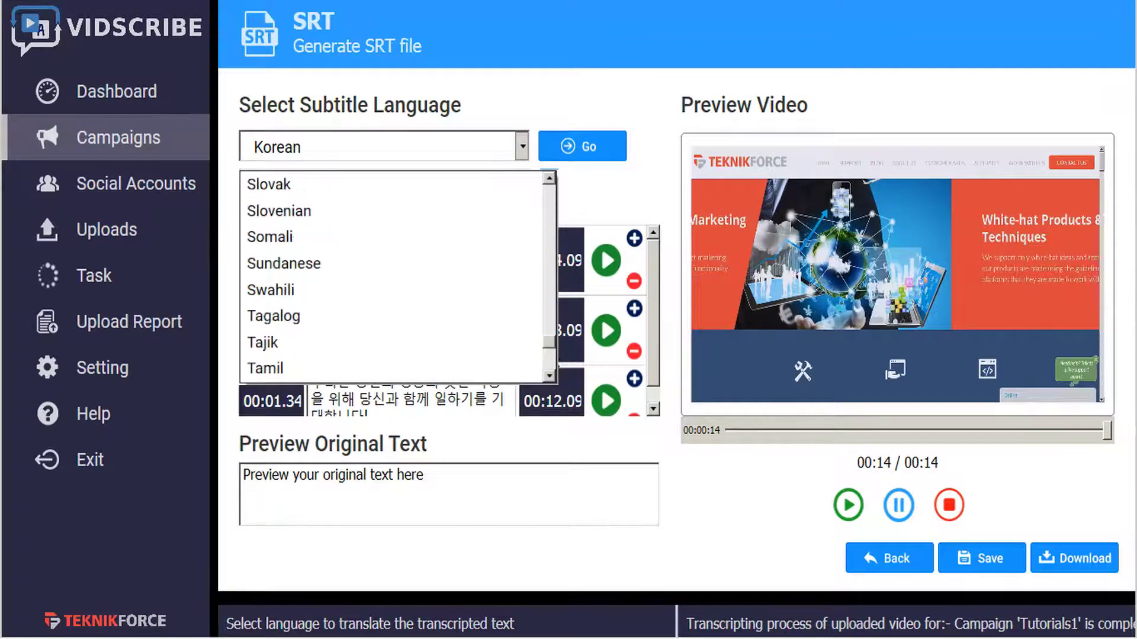
{"action": "scroll", "coordinate": [391, 277], "scroll_direction": "down", "scroll_amount": 3}
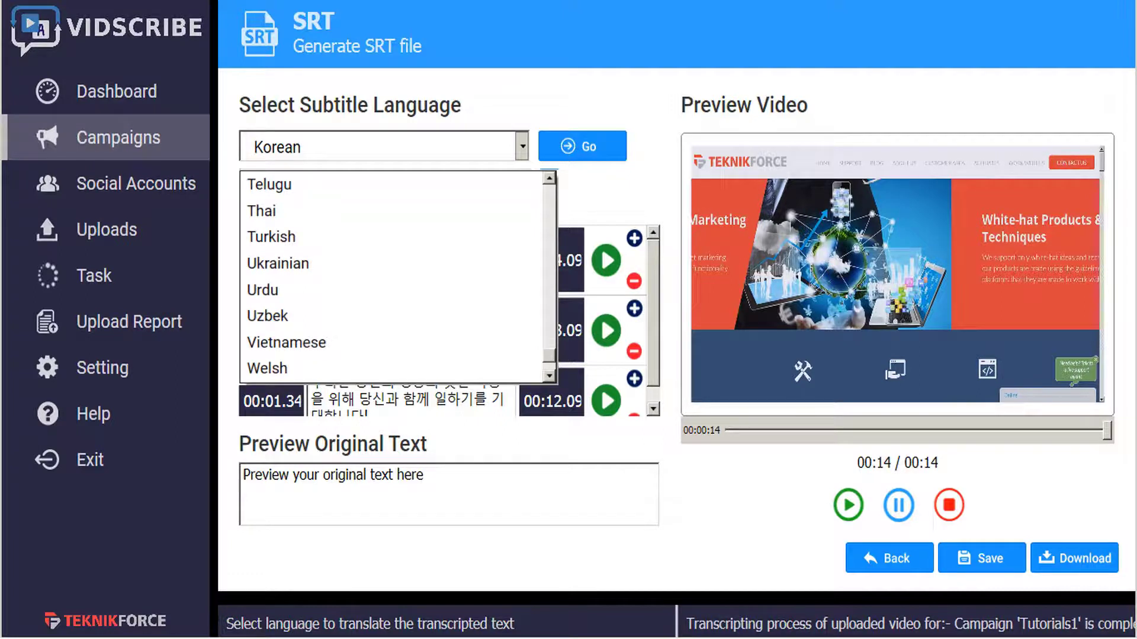
{"action": "scroll", "coordinate": [391, 277], "scroll_direction": "down", "scroll_amount": 3}
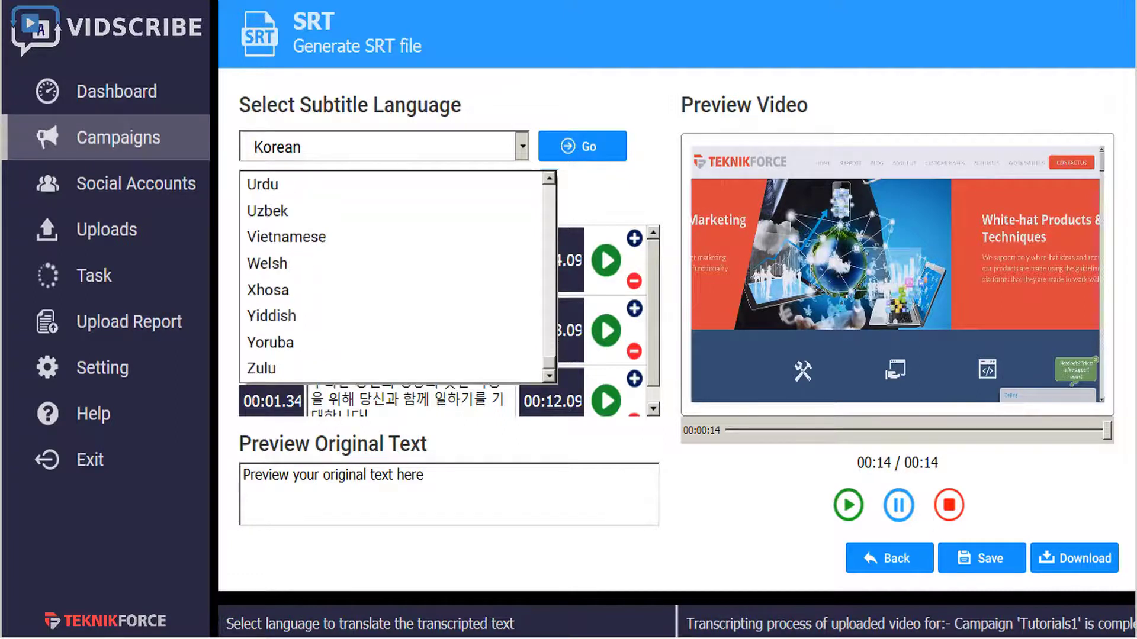
{"action": "left_click", "coordinate": [549, 391]}
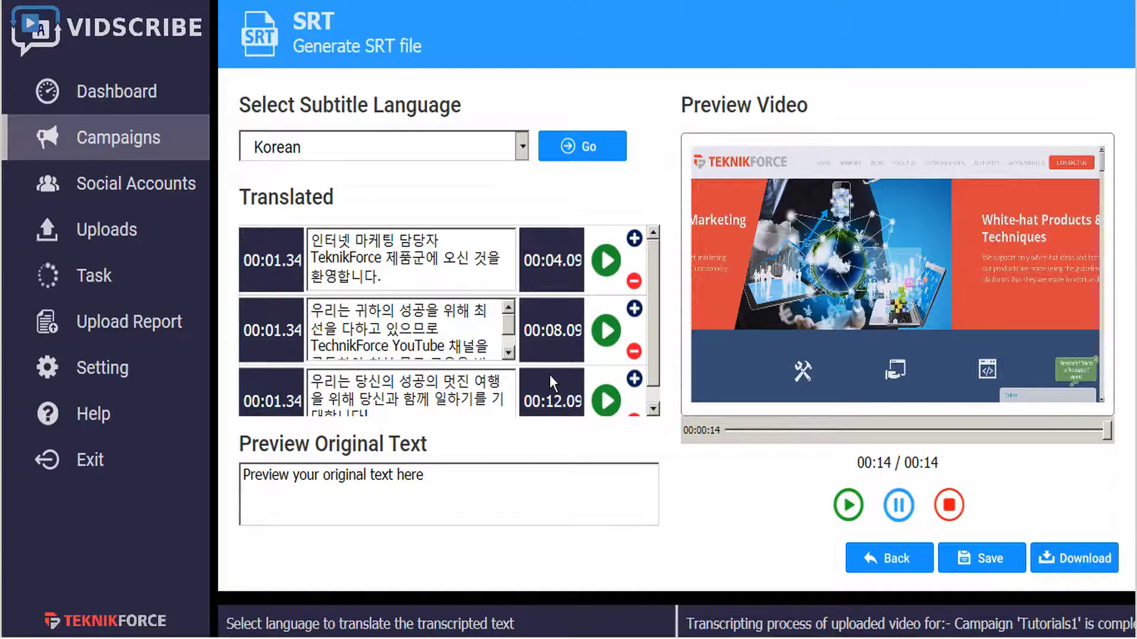
- Switch from SRT generation to subtitling the video and preview the first Korean segment on it
{"action": "left_click", "coordinate": [883, 558]}
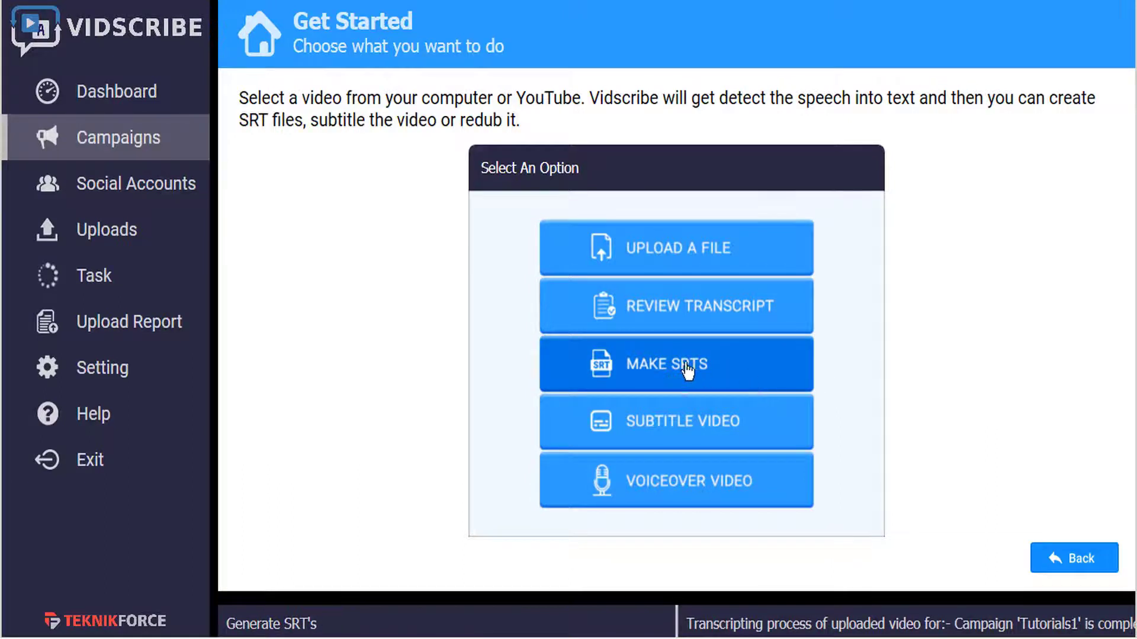
{"action": "left_click", "coordinate": [671, 435]}
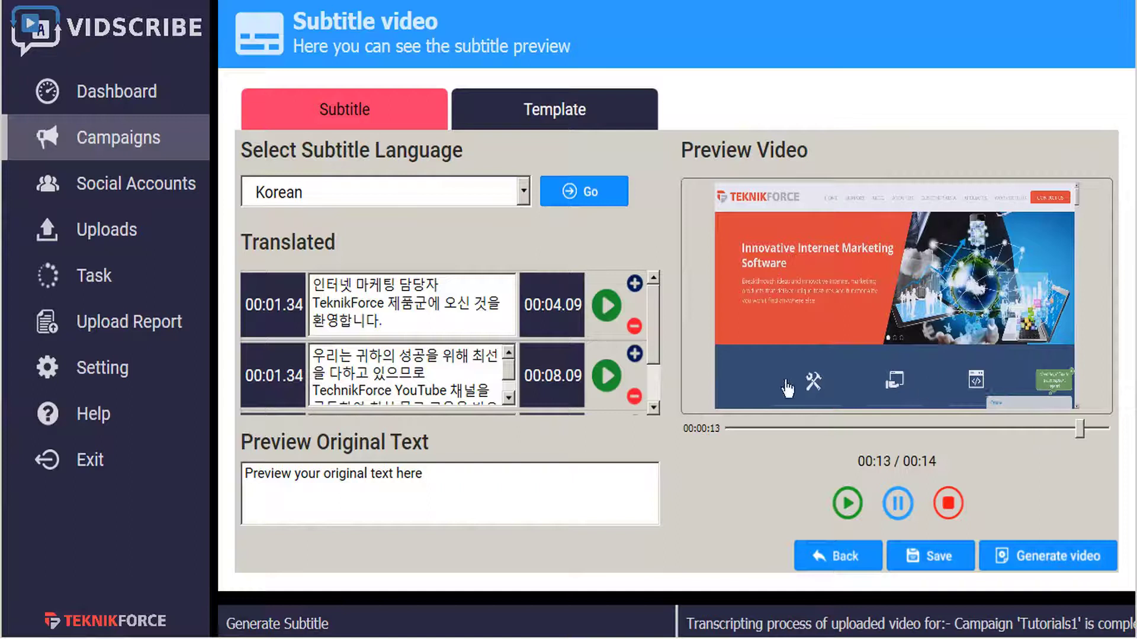
{"action": "left_click", "coordinate": [606, 308]}
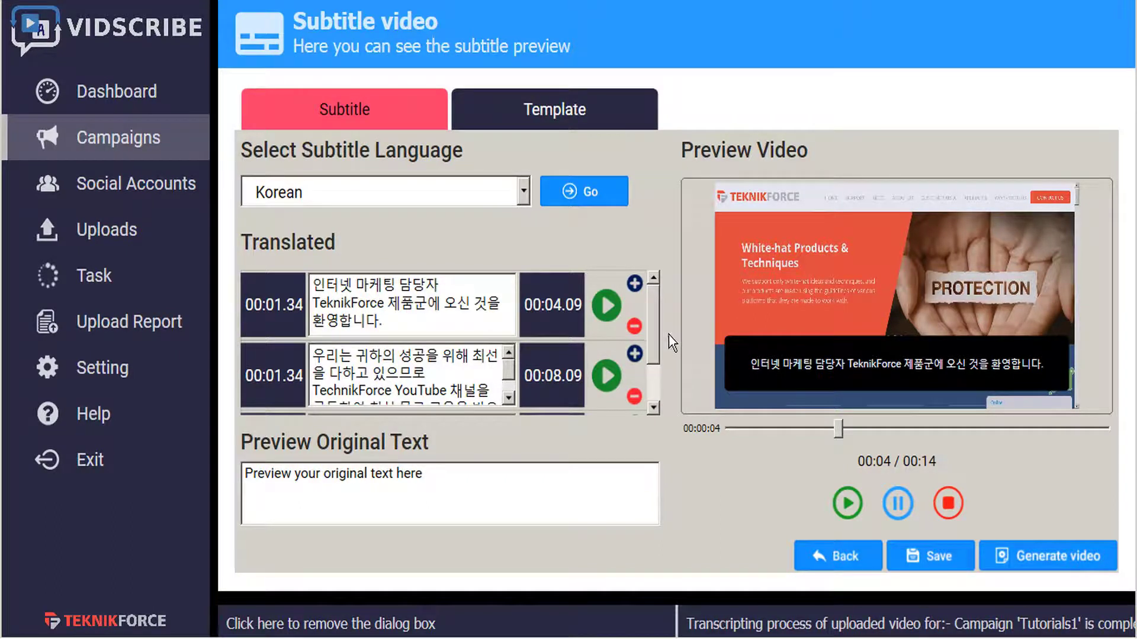
- Check the subtitle language choices, keeping Korean, and preview the translated segments with subtitles on the video
{"action": "key", "text": "alt+Down"}
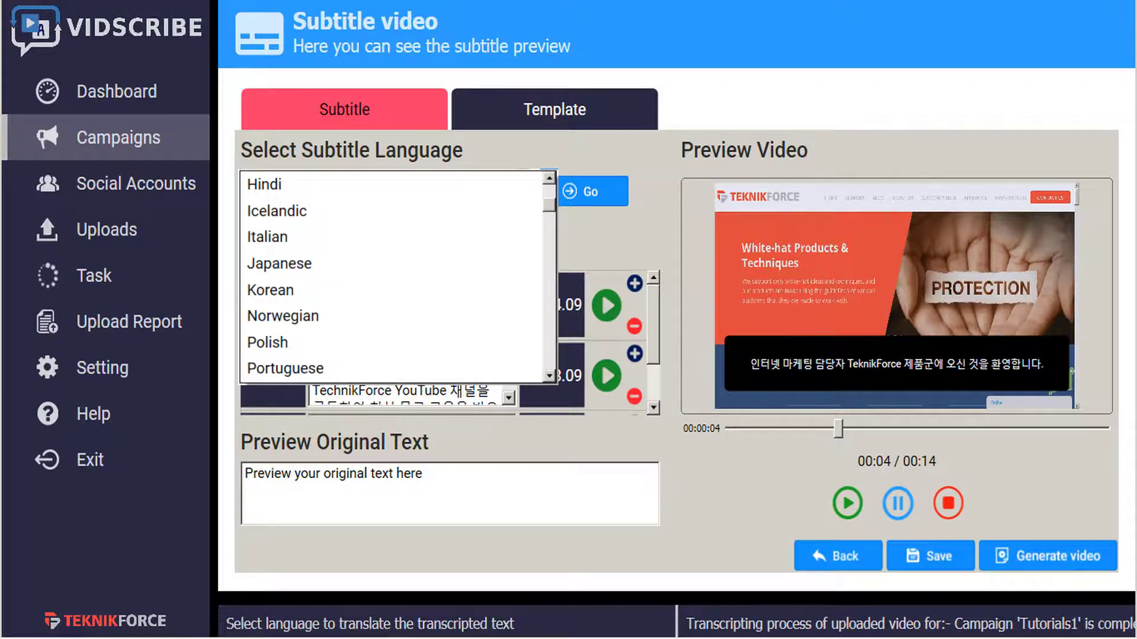
{"action": "left_click", "coordinate": [552, 244]}
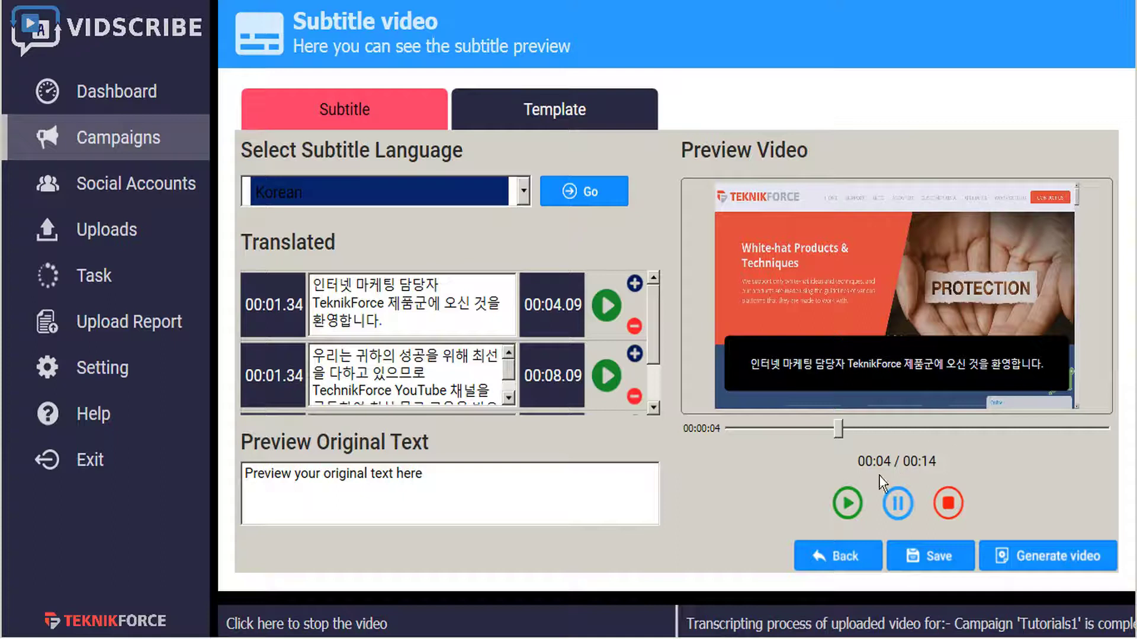
{"action": "left_click", "coordinate": [848, 509]}
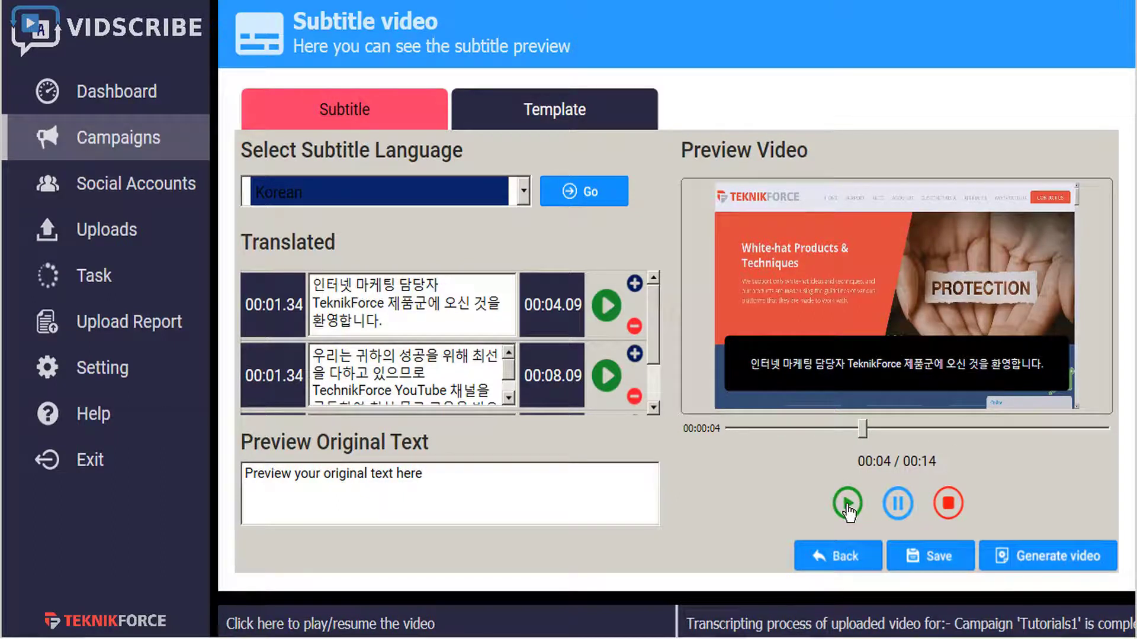
{"action": "left_click", "coordinate": [608, 306]}
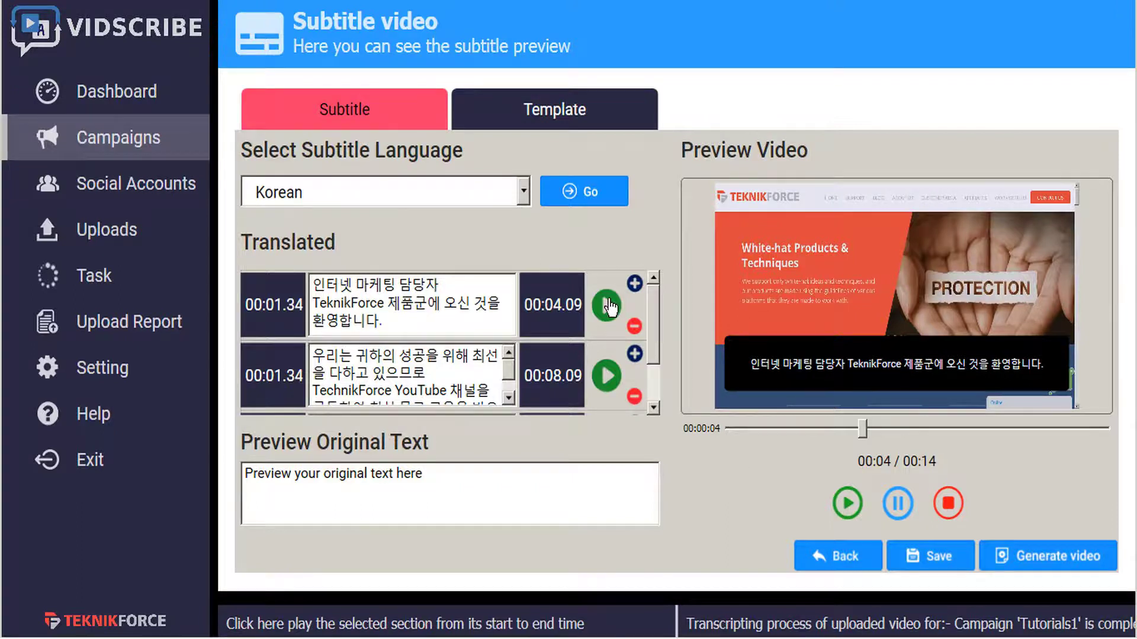
{"action": "left_click", "coordinate": [608, 305]}
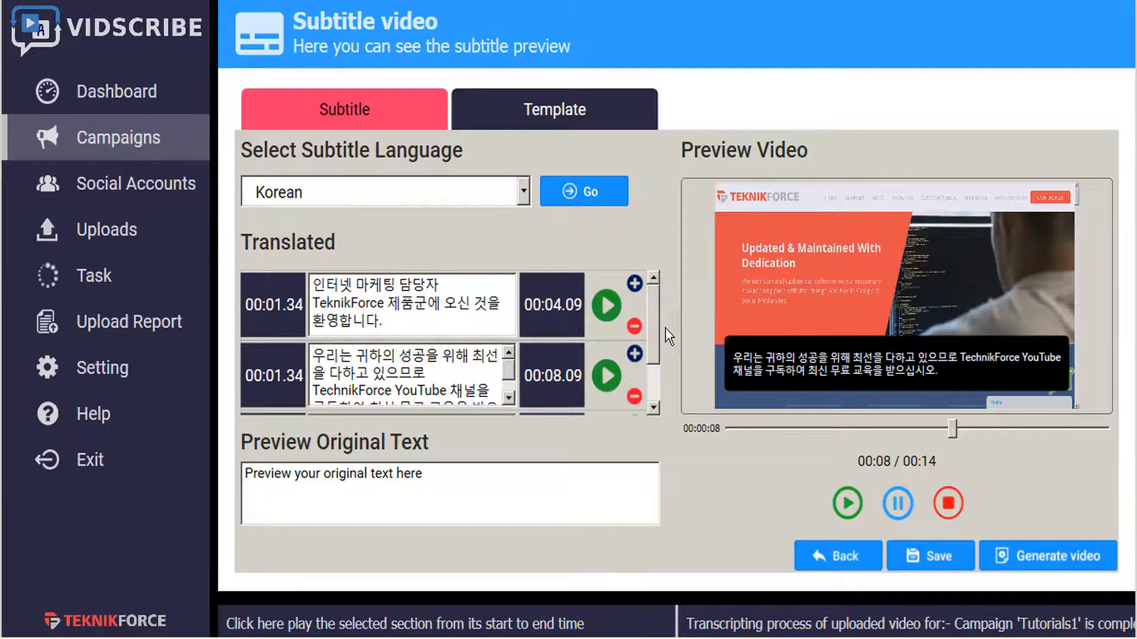
- Generate the subtitled video as an MP4 named "welcome korean subtitles" in the OBS recordings folder
{"action": "left_click", "coordinate": [1049, 560]}
{"action": "type", "text": "welcome korean"}
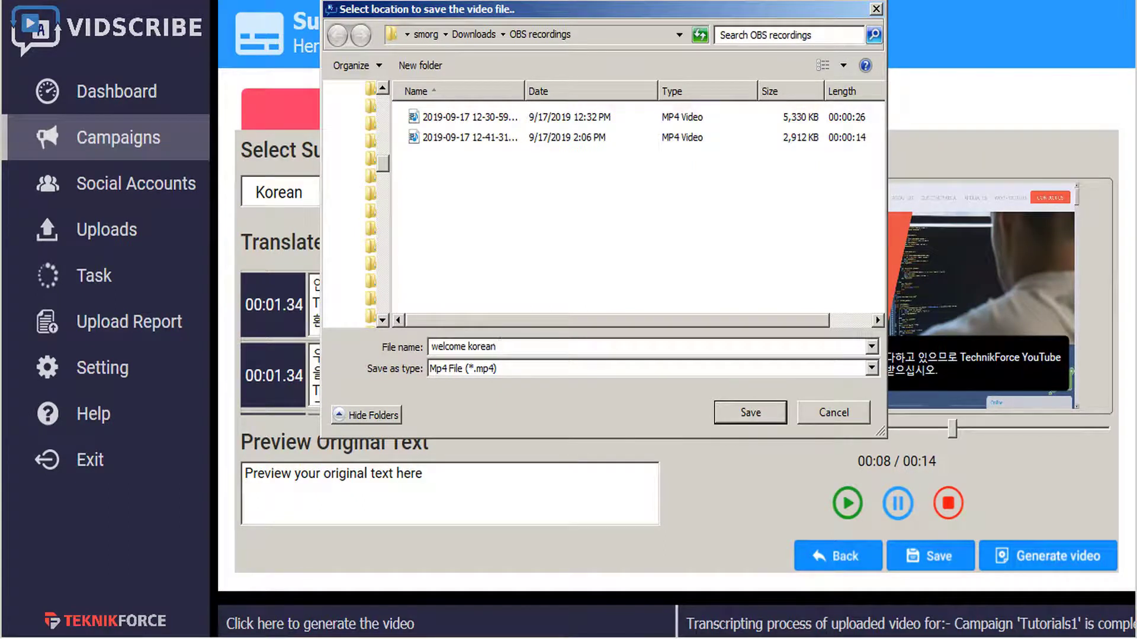
{"action": "type", "text": " subtitles"}
{"action": "left_click", "coordinate": [734, 414]}
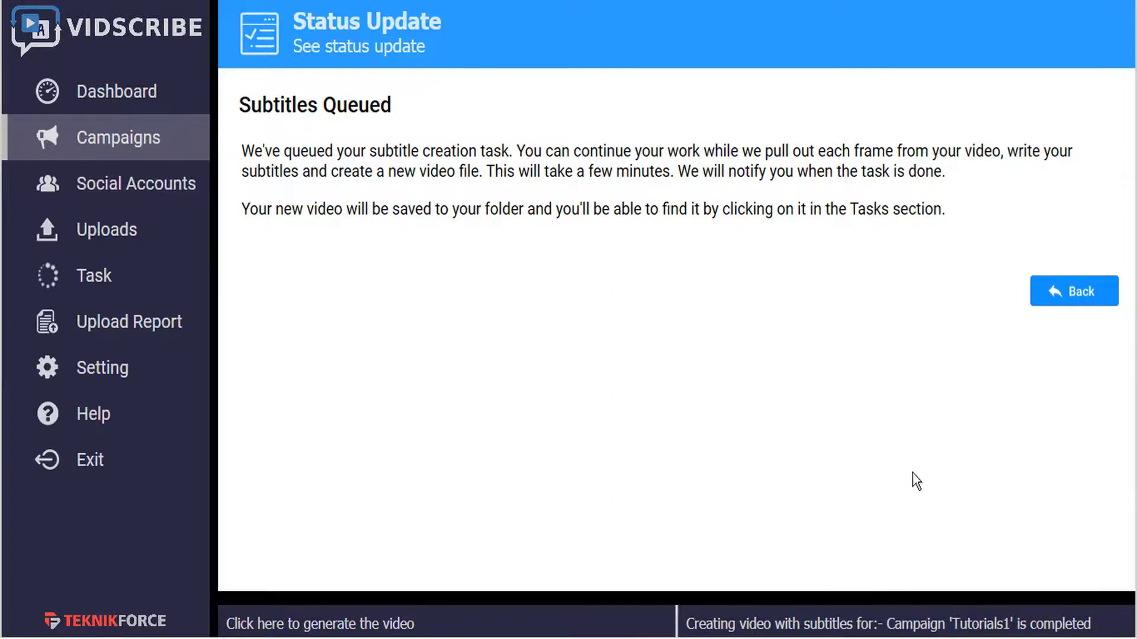
- Open the finished subtitles-only video of Tutorials1 from the campaign tasks
{"action": "left_click", "coordinate": [111, 278]}
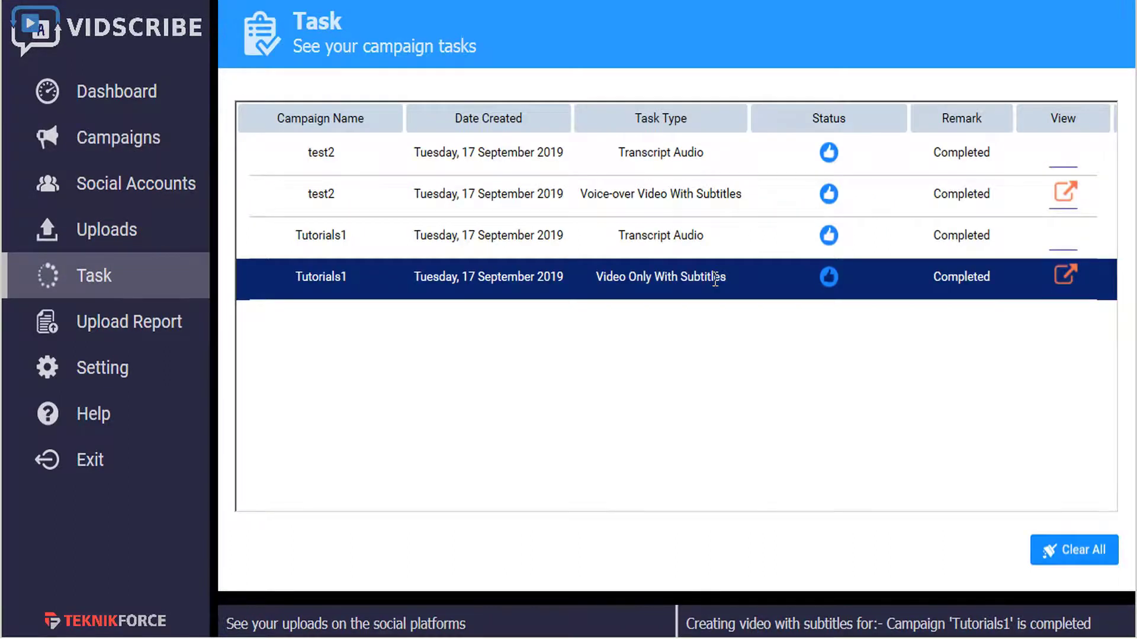
{"action": "left_click", "coordinate": [1066, 277]}
- Restart the Tutorials1 campaign and choose to voice over its video
{"action": "left_click", "coordinate": [106, 146]}
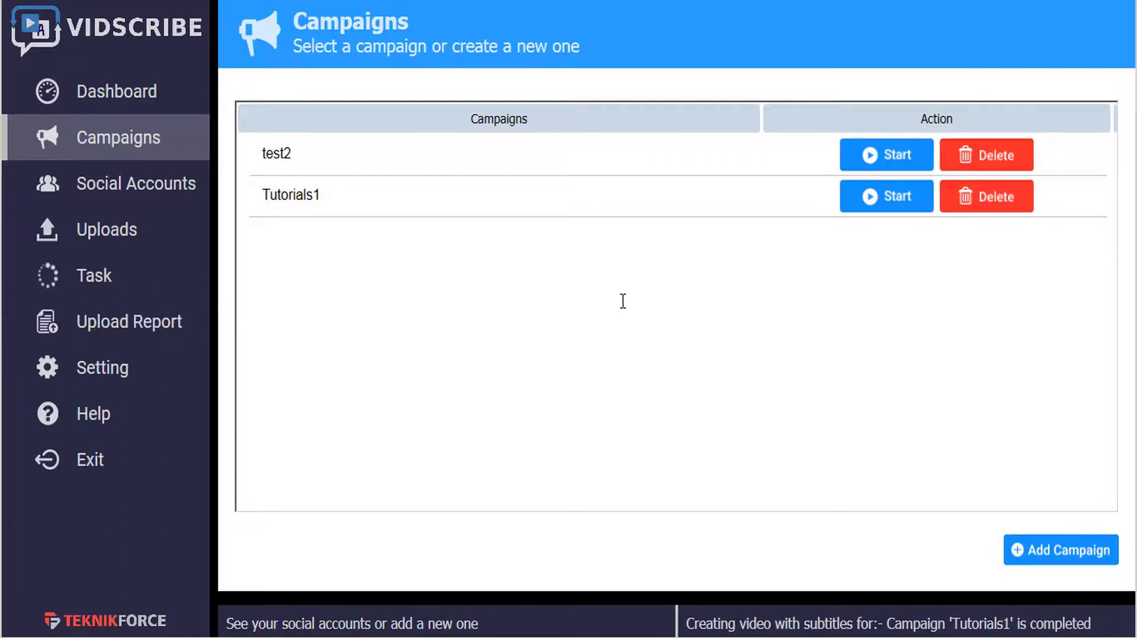
{"action": "left_click", "coordinate": [887, 201]}
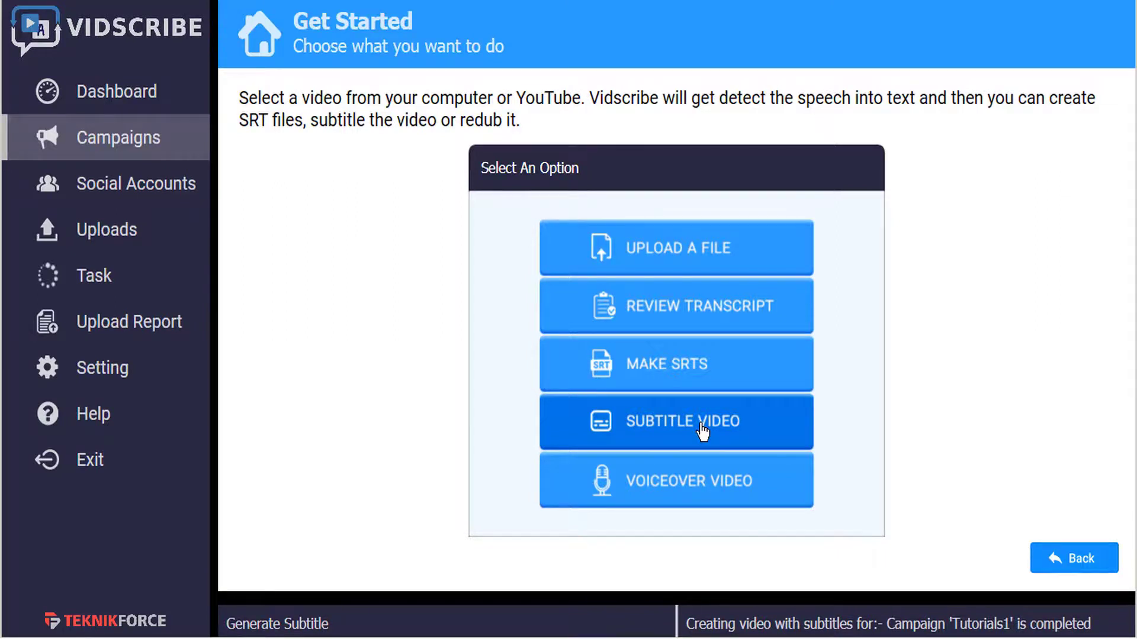
{"action": "left_click", "coordinate": [690, 489]}
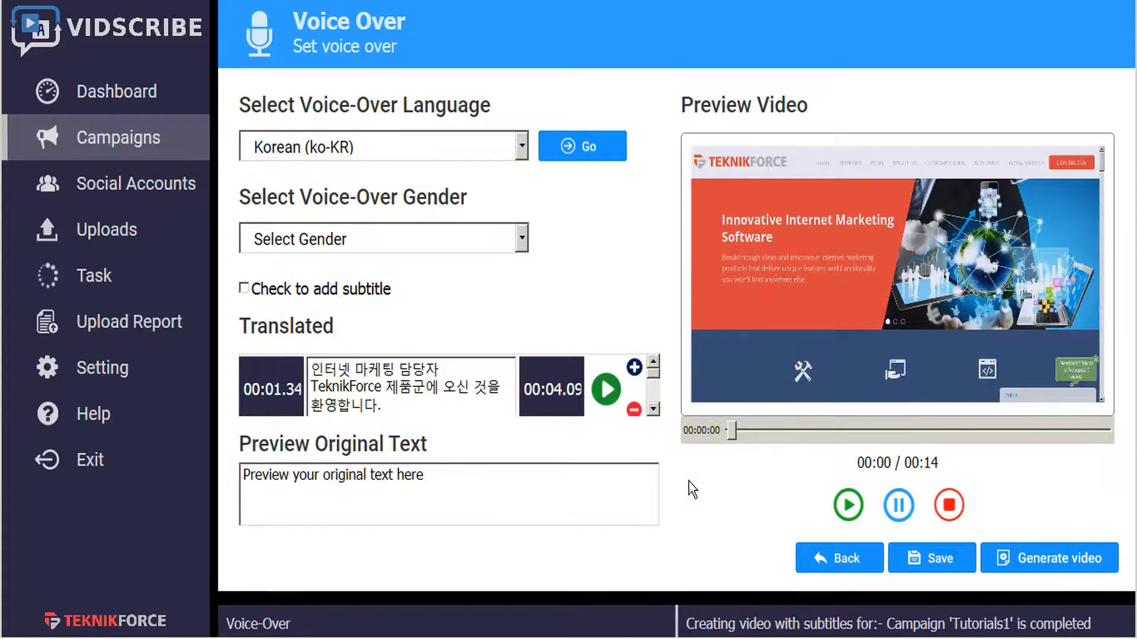
- Look over the voice-over language choices, keeping Korean (ko-KR), and show the original text of the first translated segment
{"action": "left_click", "coordinate": [522, 153]}
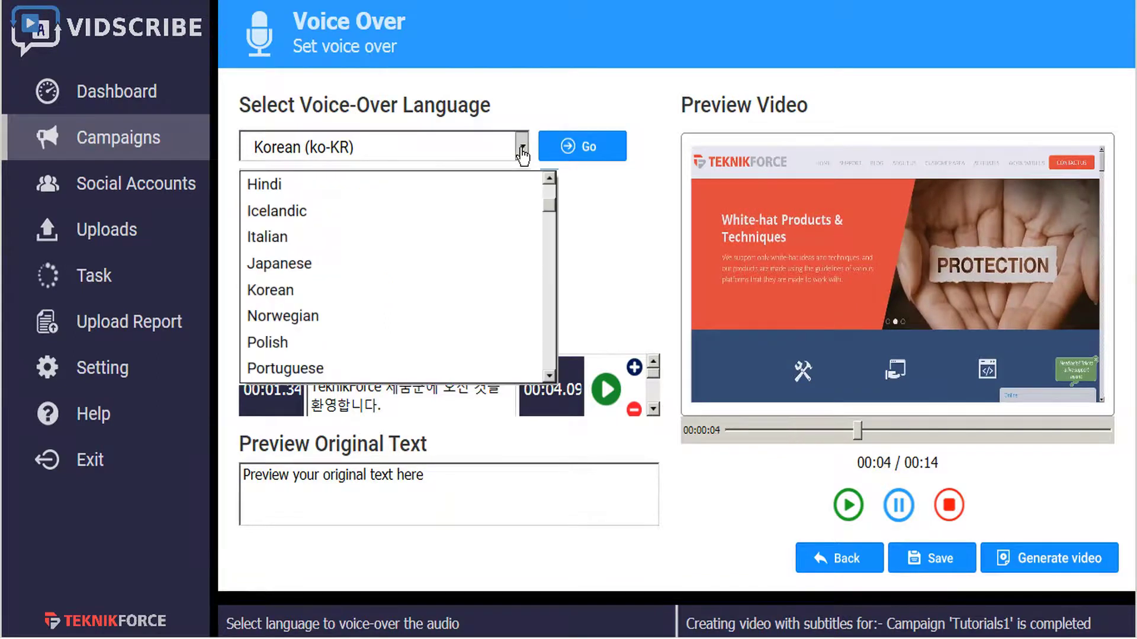
{"action": "left_click", "coordinate": [522, 153]}
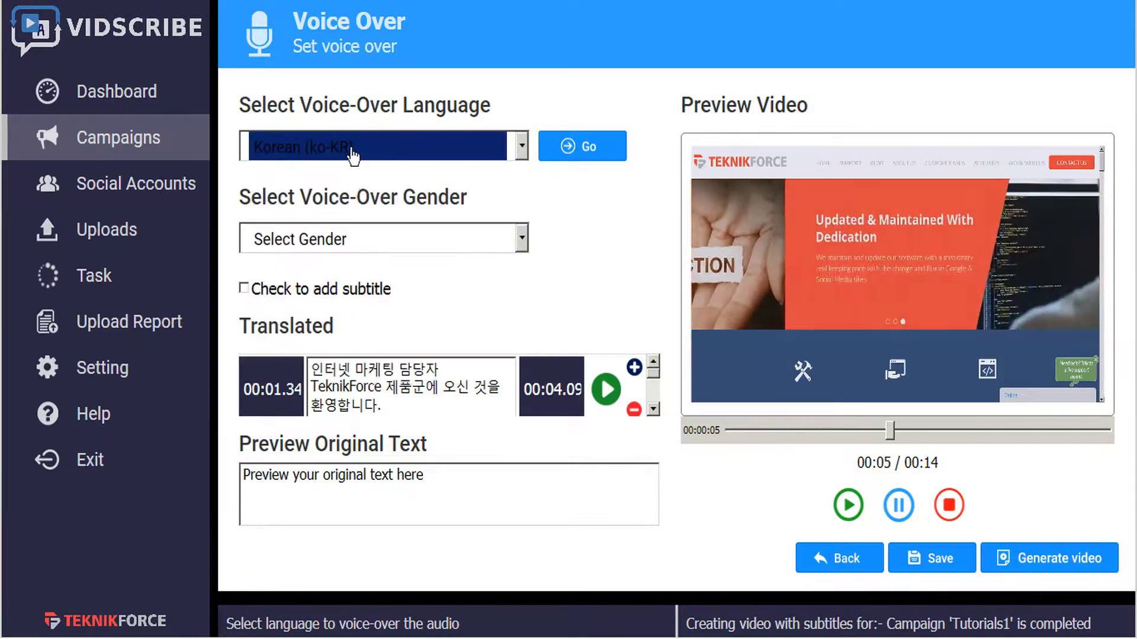
{"action": "left_click", "coordinate": [396, 389]}
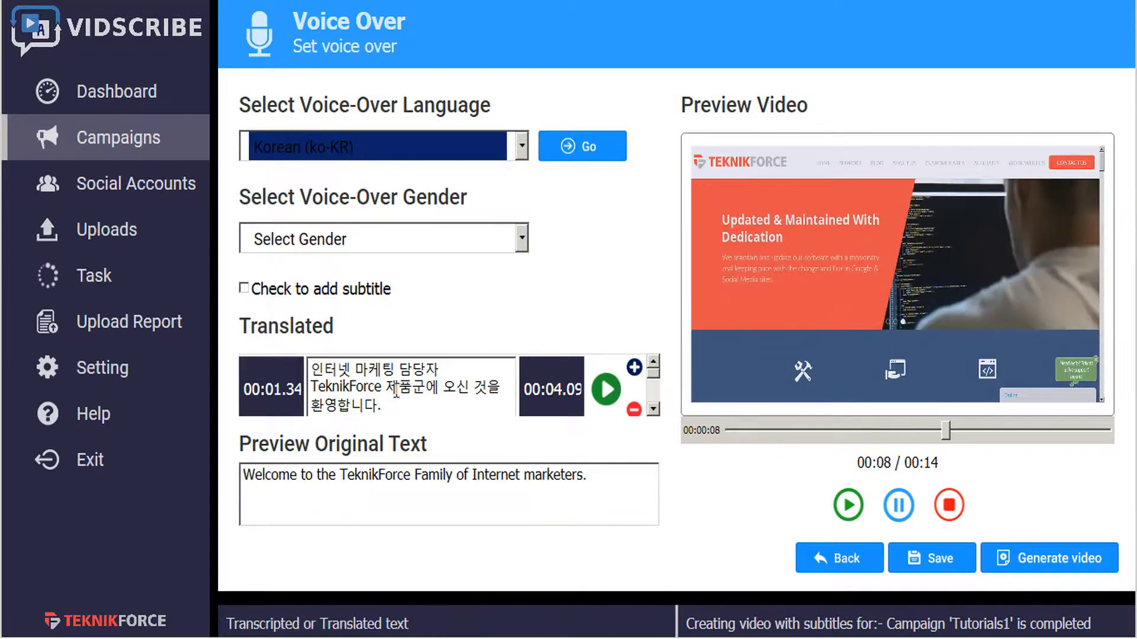
{"action": "left_click", "coordinate": [522, 149]}
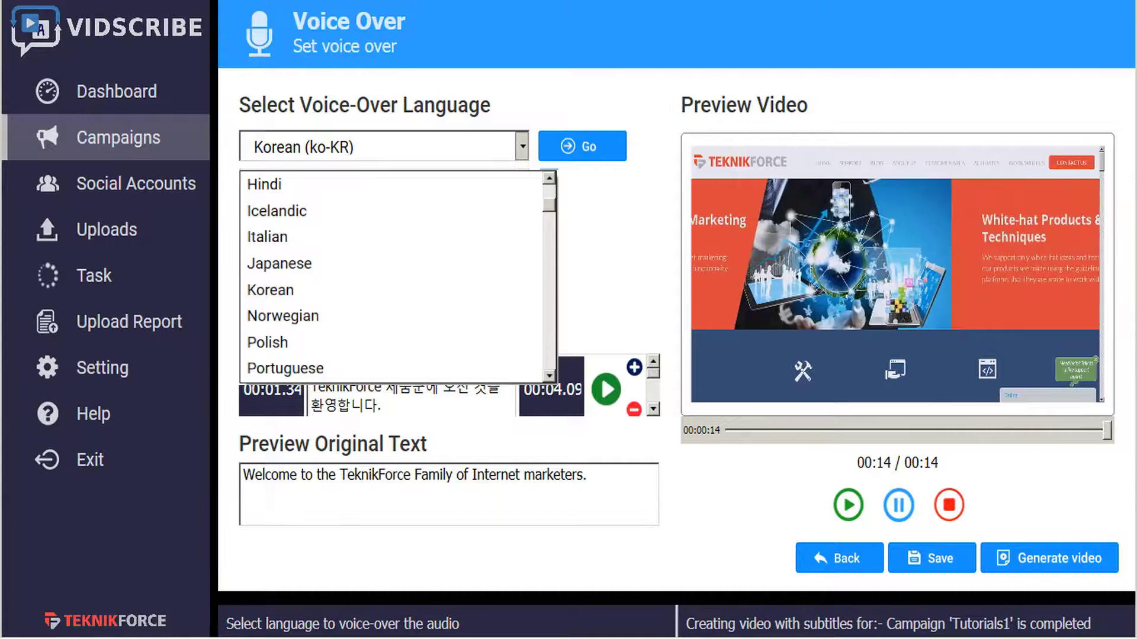
{"action": "left_click", "coordinate": [538, 387]}
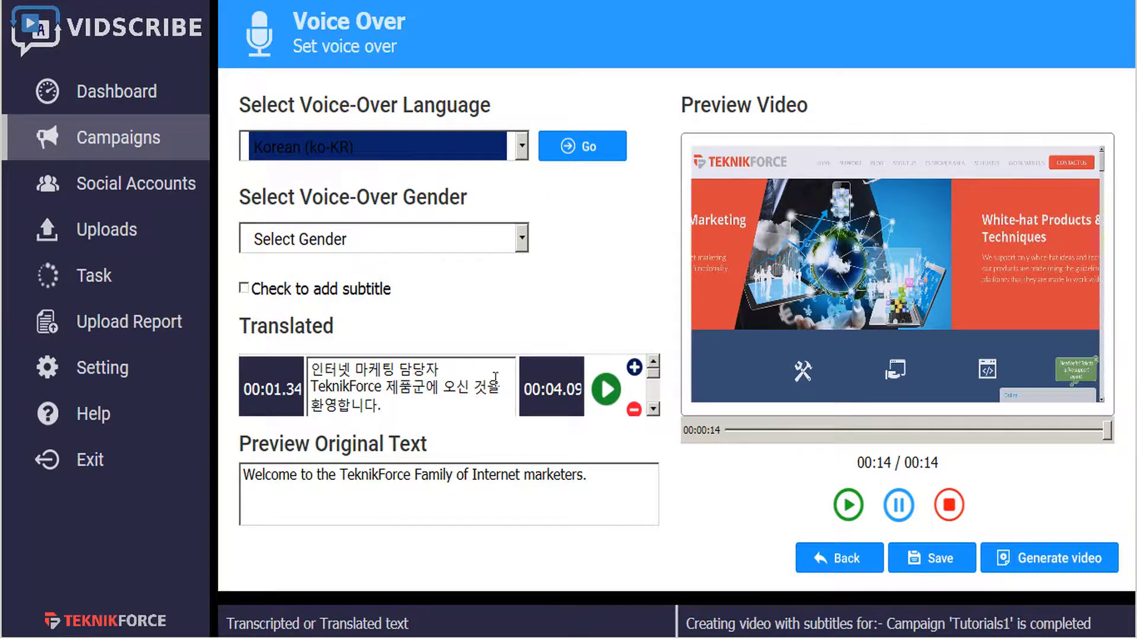
- Check the Korean voice choices, switch the voice-over language to Russian (ru-RU) and check the voices offered for it
{"action": "left_click", "coordinate": [522, 241]}
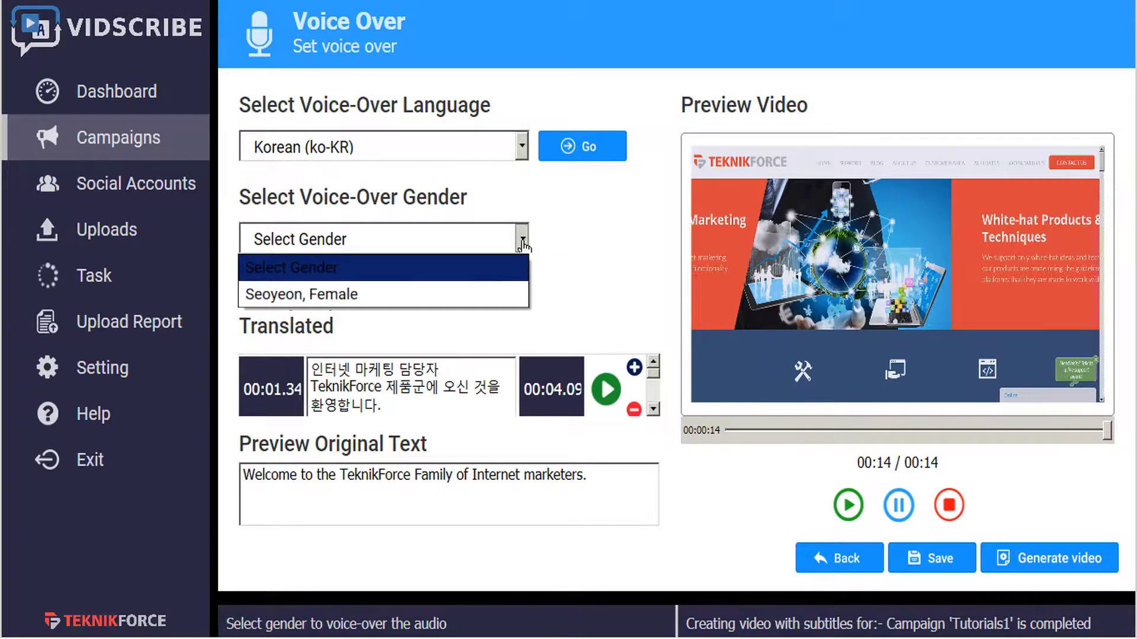
{"action": "left_click", "coordinate": [353, 317]}
{"action": "left_click", "coordinate": [522, 147]}
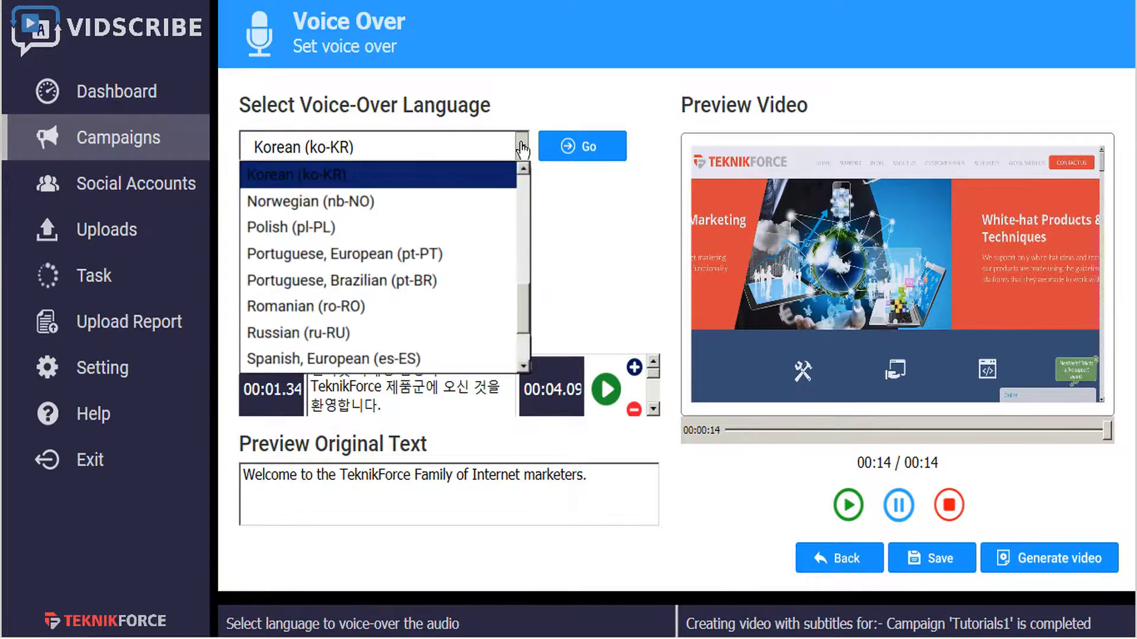
{"action": "left_click", "coordinate": [355, 333]}
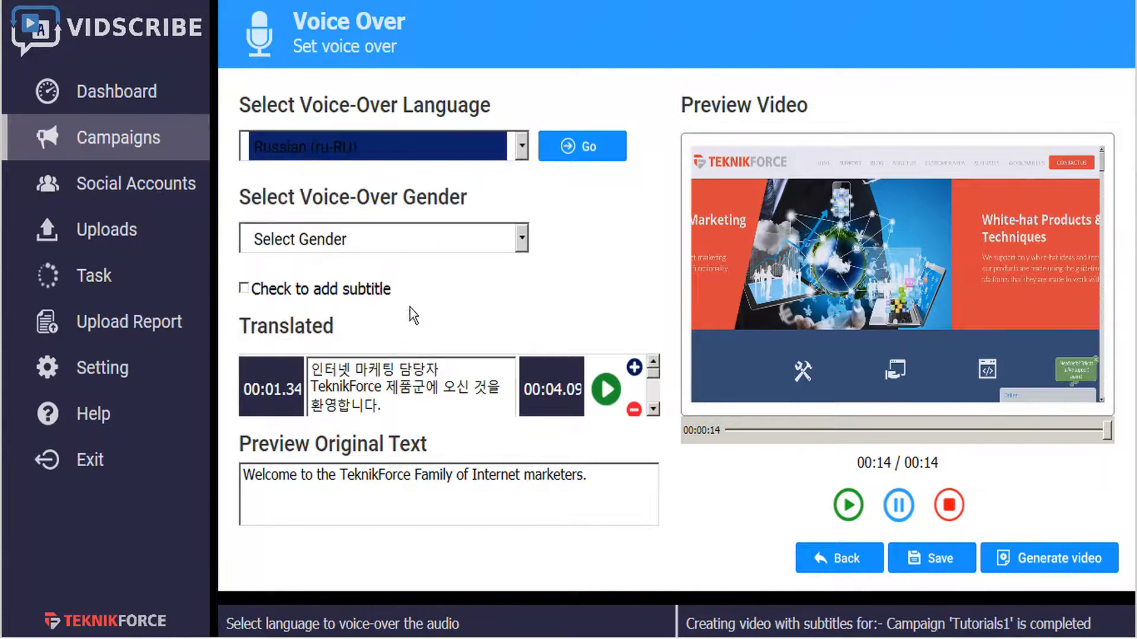
{"action": "left_click", "coordinate": [522, 239]}
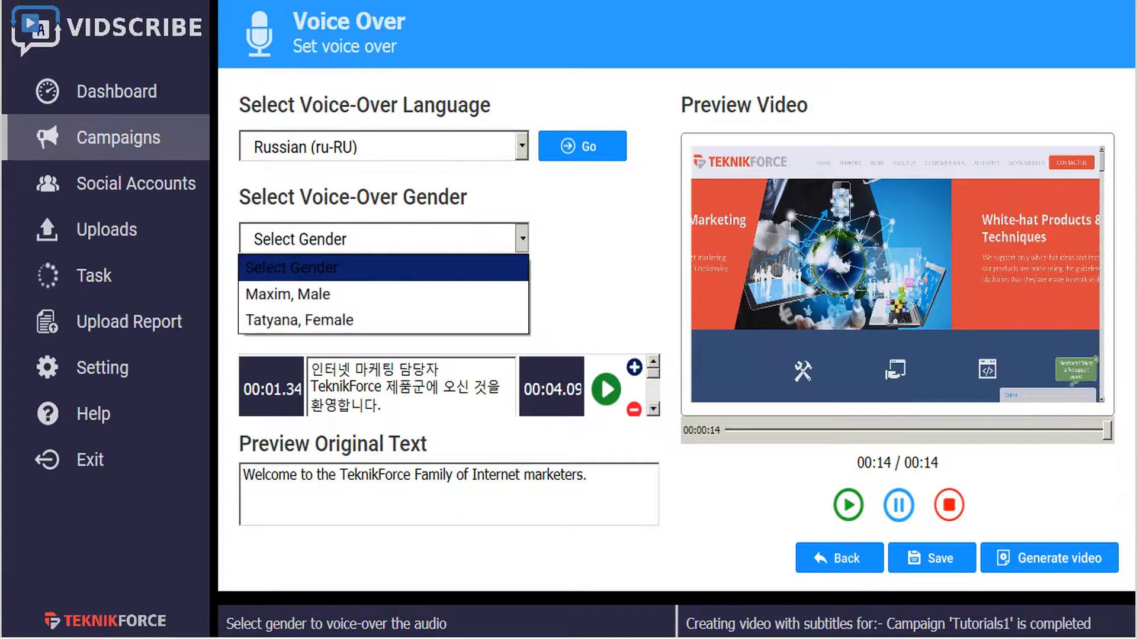
{"action": "left_click", "coordinate": [519, 149]}
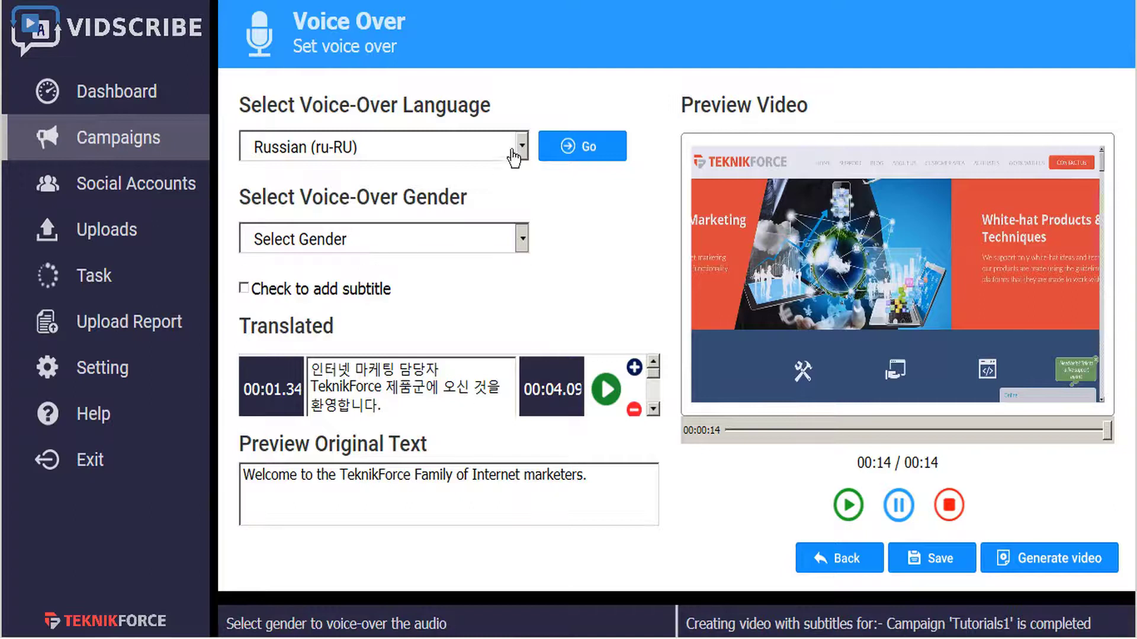
- Set the voice-over language back to Korean (ko-KR) and select the "Seoyeon, Female" voice
{"action": "left_click", "coordinate": [523, 148]}
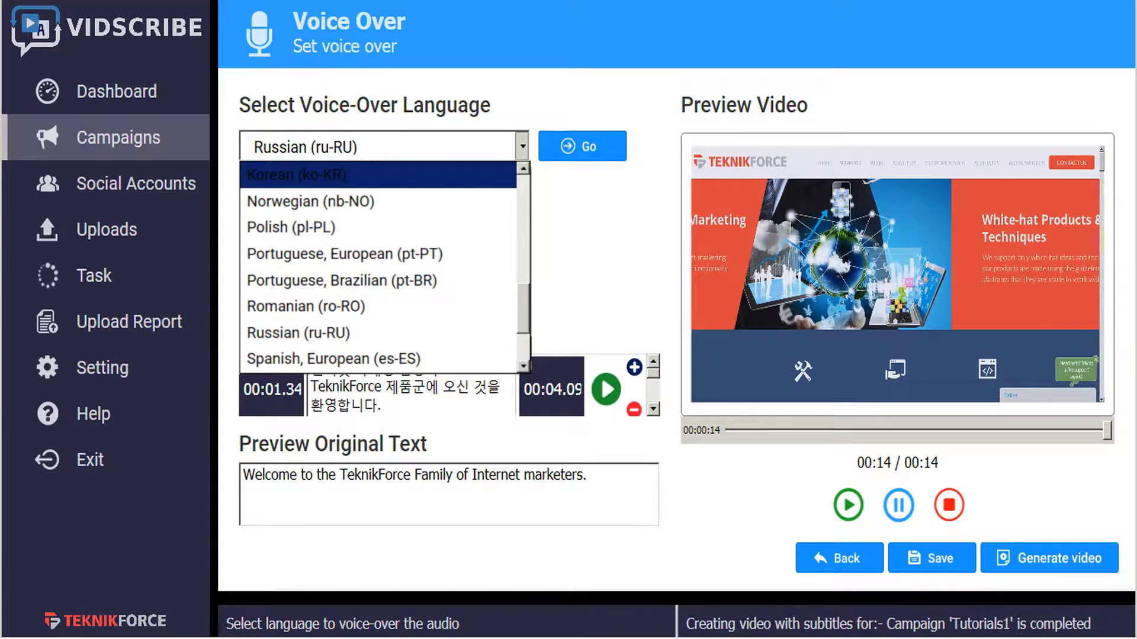
{"action": "left_click", "coordinate": [385, 175]}
{"action": "left_click", "coordinate": [520, 239]}
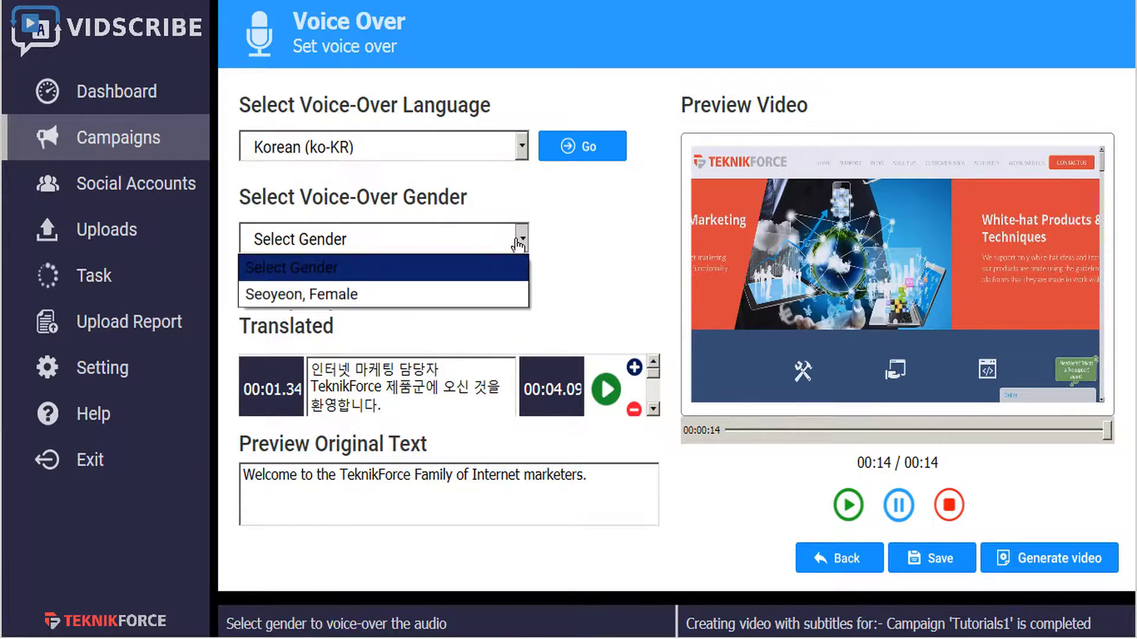
{"action": "left_click", "coordinate": [389, 294]}
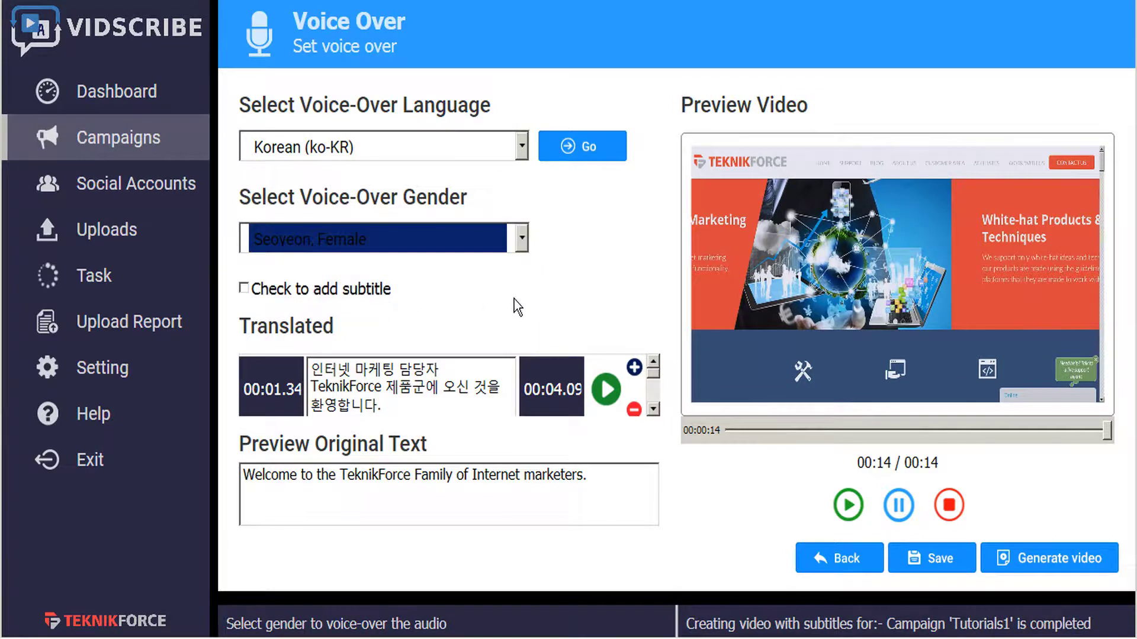
- Enable subtitles for the voice-over video and preview the first translated segment
{"action": "left_click", "coordinate": [244, 288]}
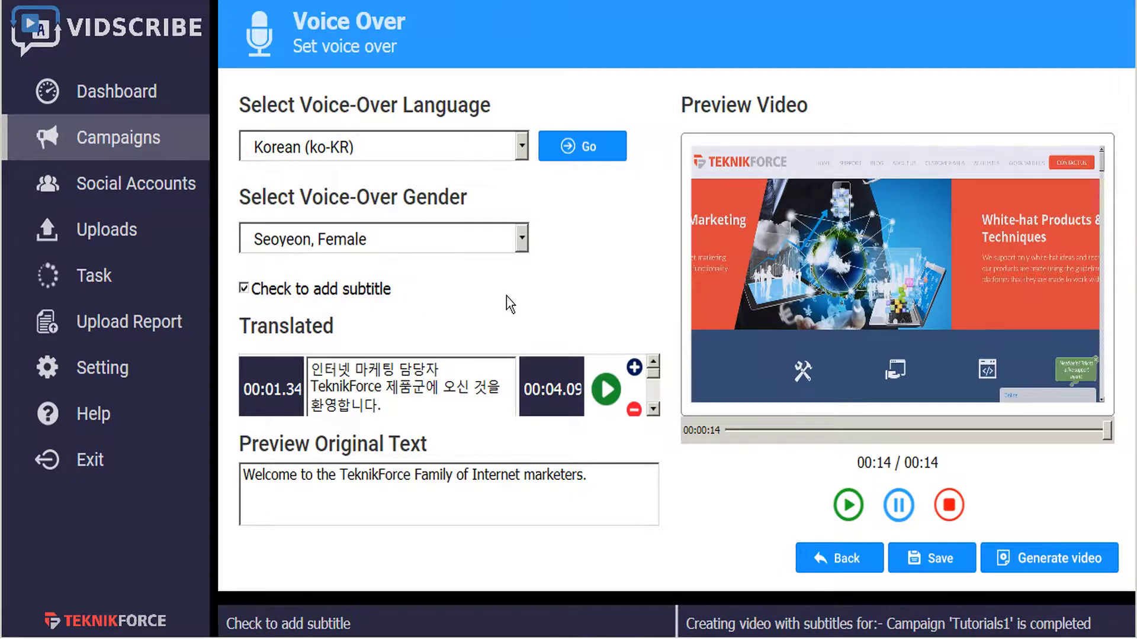
{"action": "left_click", "coordinate": [606, 389]}
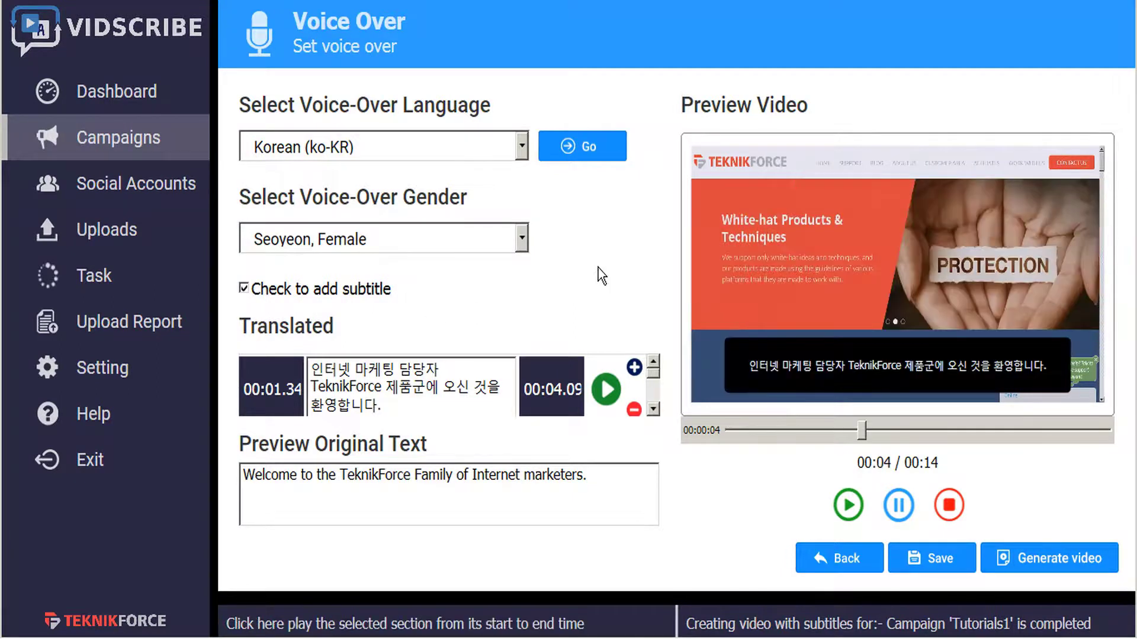
- Generate the voice-over video and save it as "welcome korean subtitles VO.mp4" in the OBS recordings folder
{"action": "left_click", "coordinate": [927, 563]}
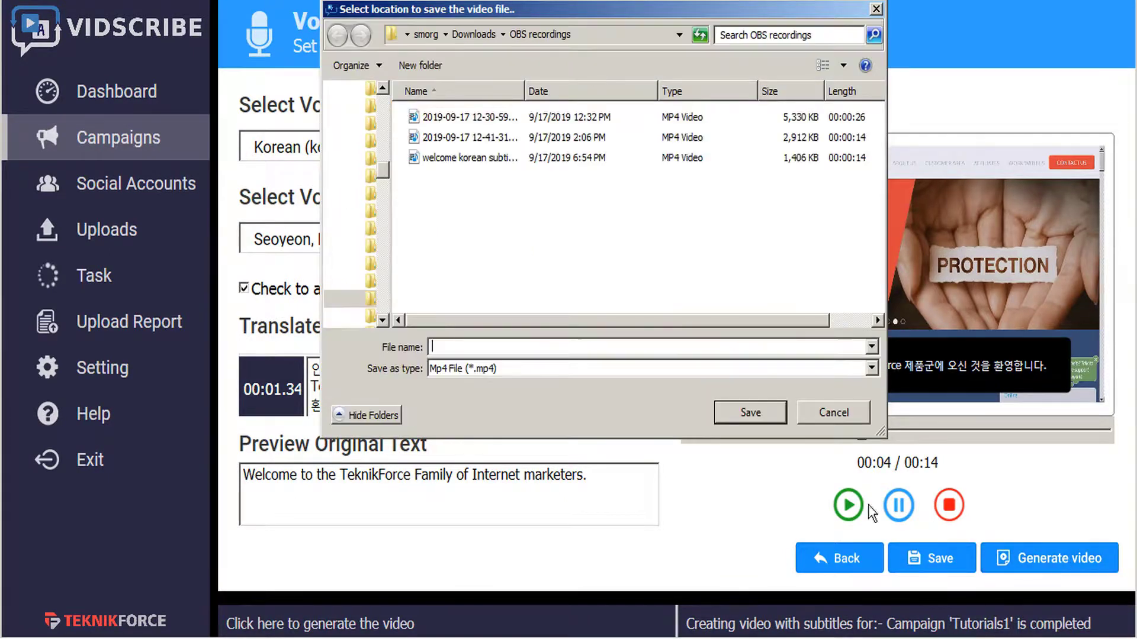
{"action": "left_click", "coordinate": [488, 155]}
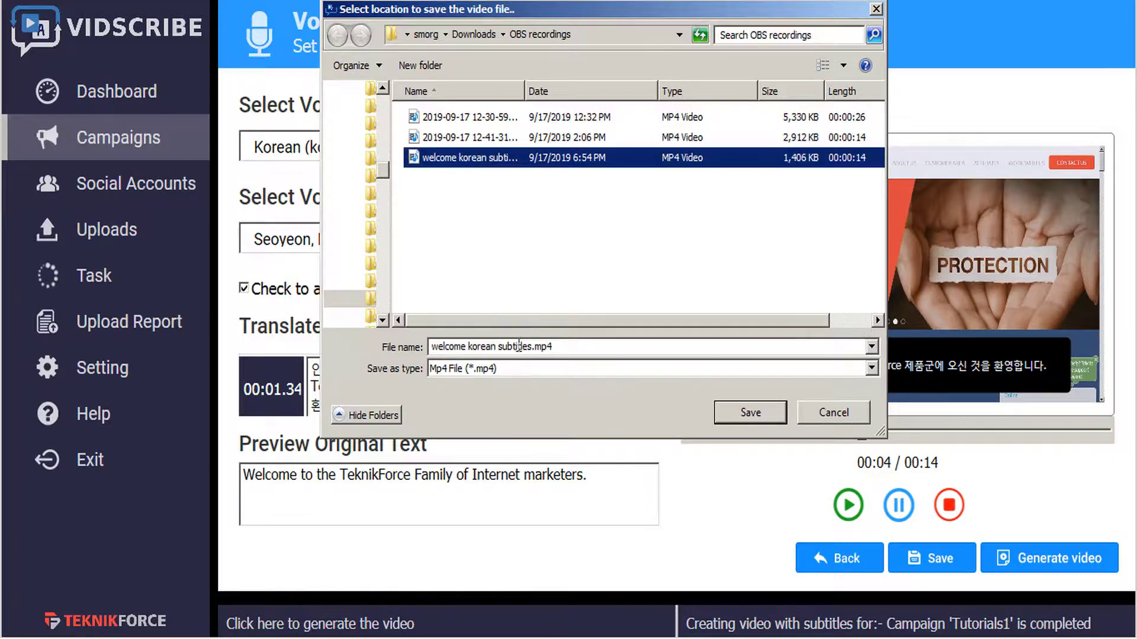
{"action": "left_click", "coordinate": [530, 347]}
{"action": "left_click", "coordinate": [531, 347]}
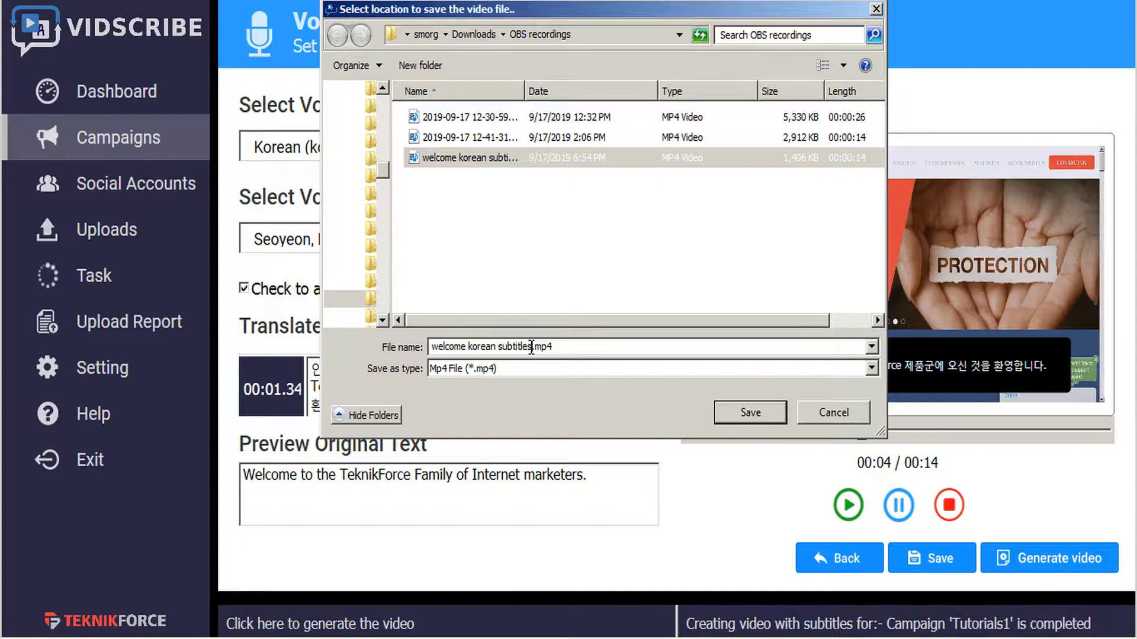
{"action": "type", "text": "VO"}
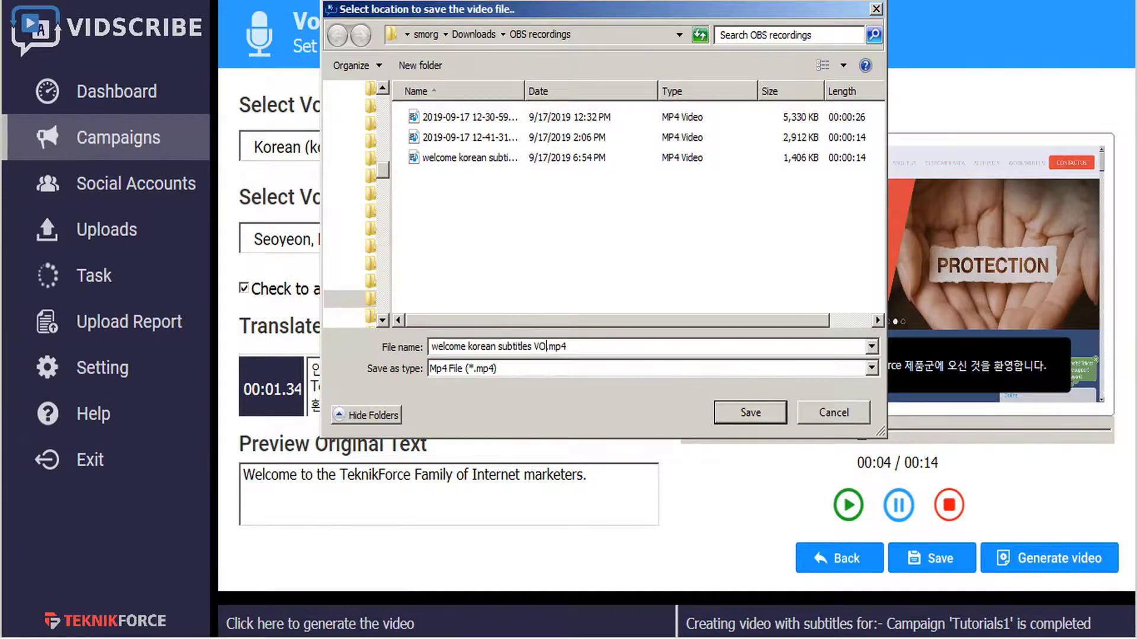
{"action": "left_click", "coordinate": [732, 412]}
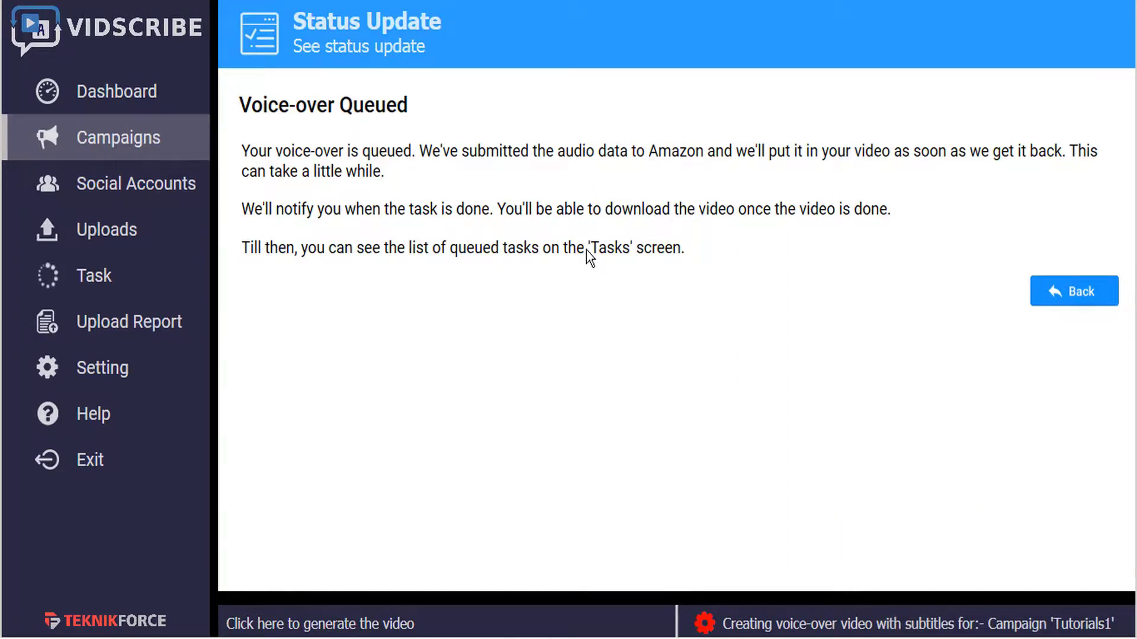
- Check the campaign tasks and open the finished Tutorials1 voice-over video with subtitles
{"action": "left_click", "coordinate": [90, 287]}
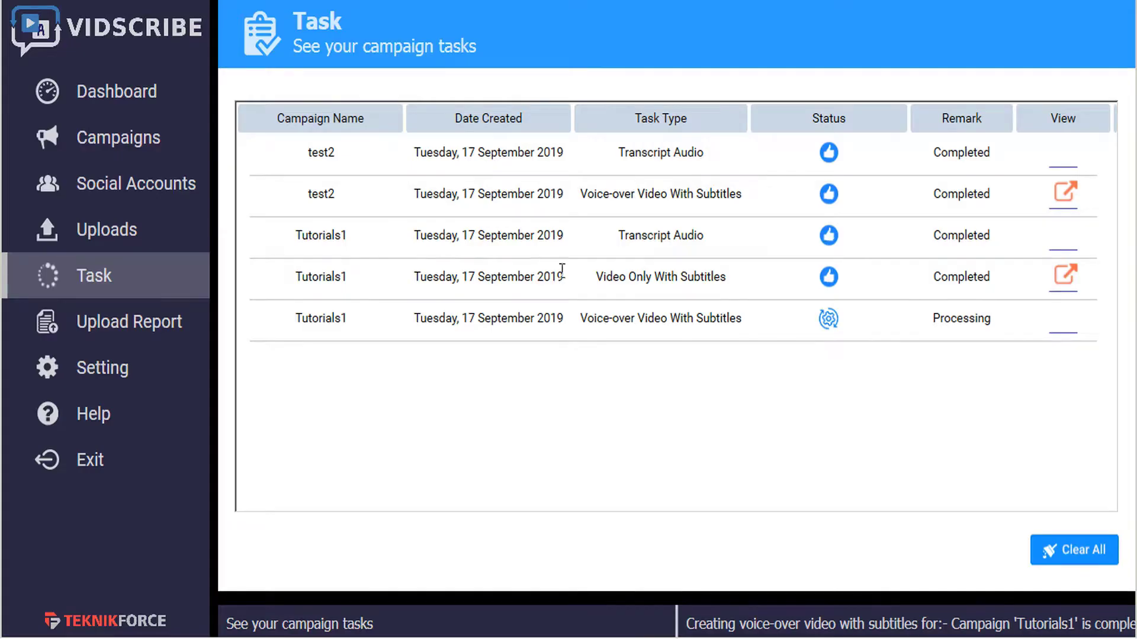
{"action": "left_click", "coordinate": [158, 293]}
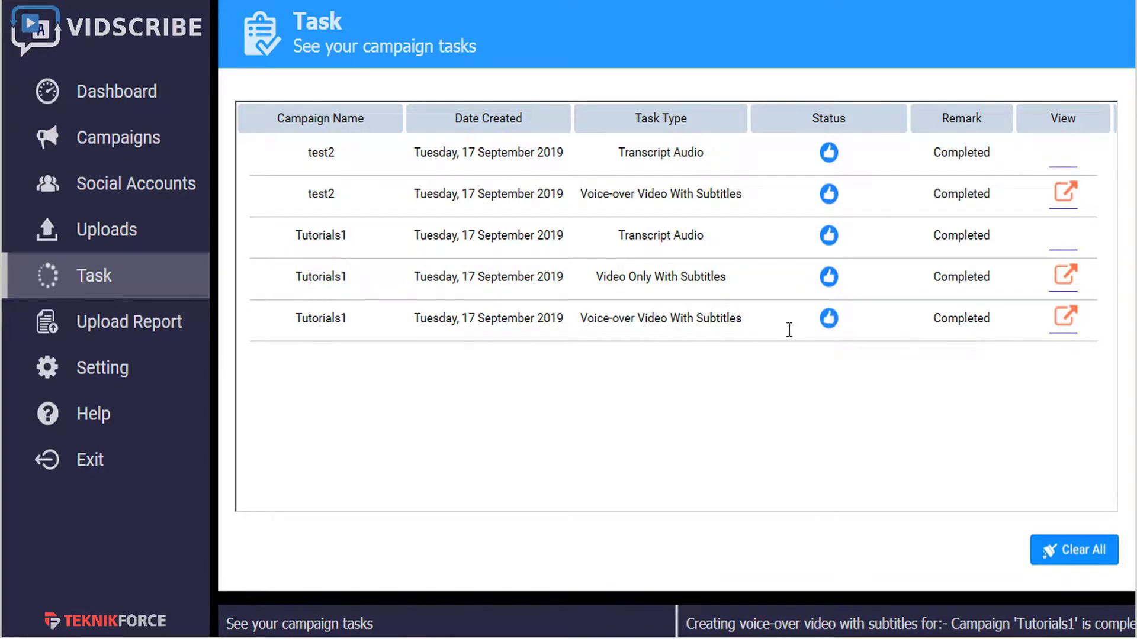
{"action": "left_click", "coordinate": [1066, 319]}
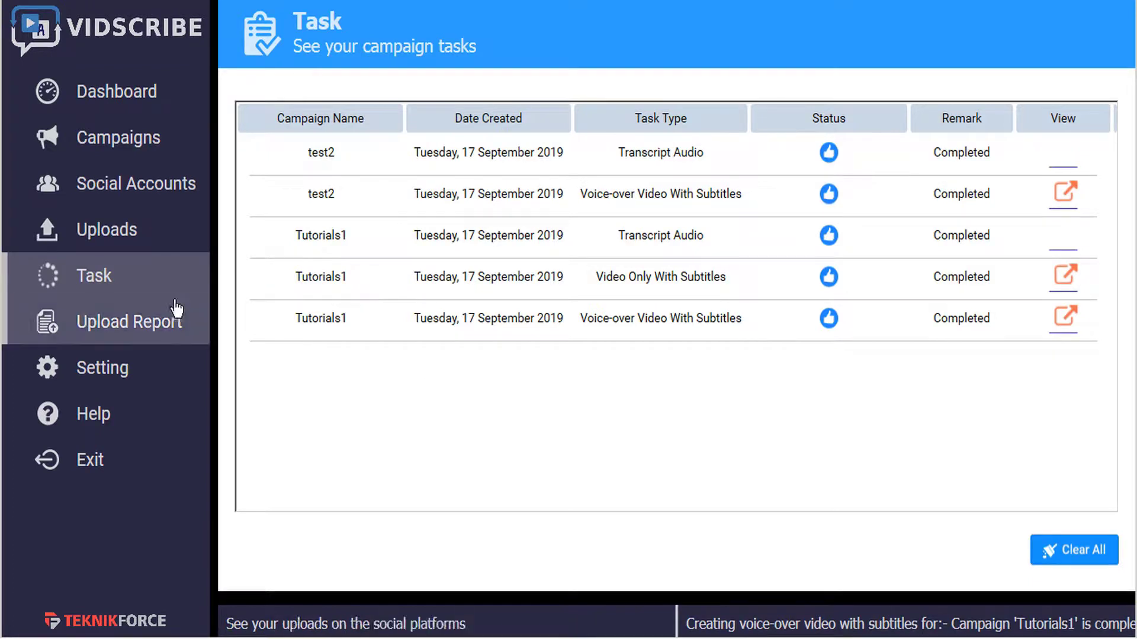
- Choose the Tutorials1 campaign's "welcome korean subtitles VO.mp4" as the video to upload and pause its preview
{"action": "left_click", "coordinate": [118, 236]}
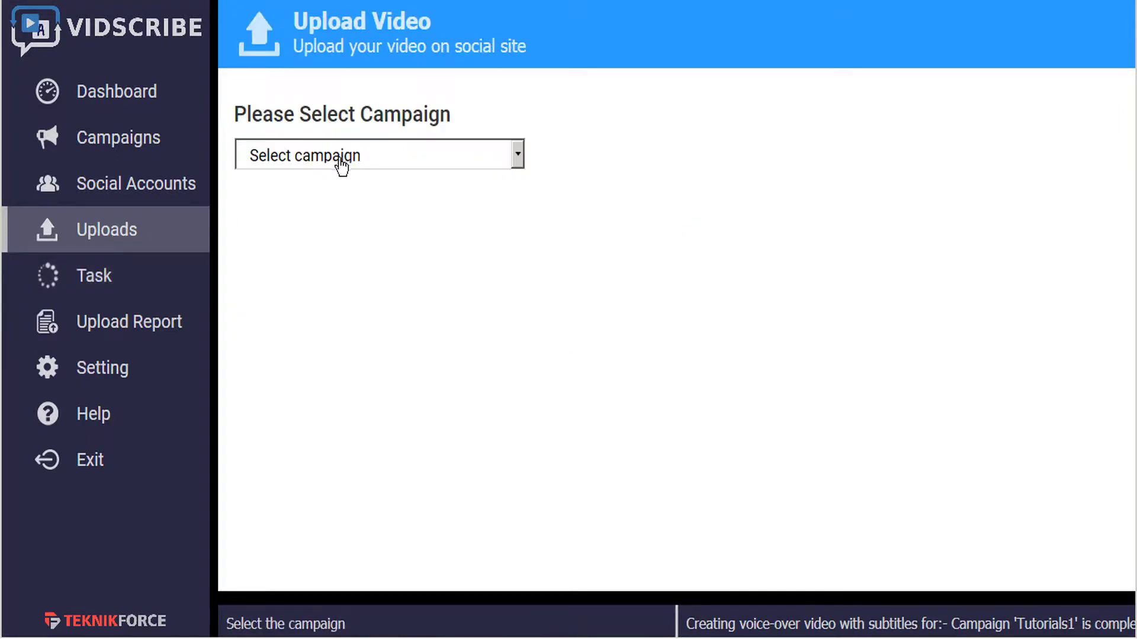
{"action": "left_click", "coordinate": [411, 159]}
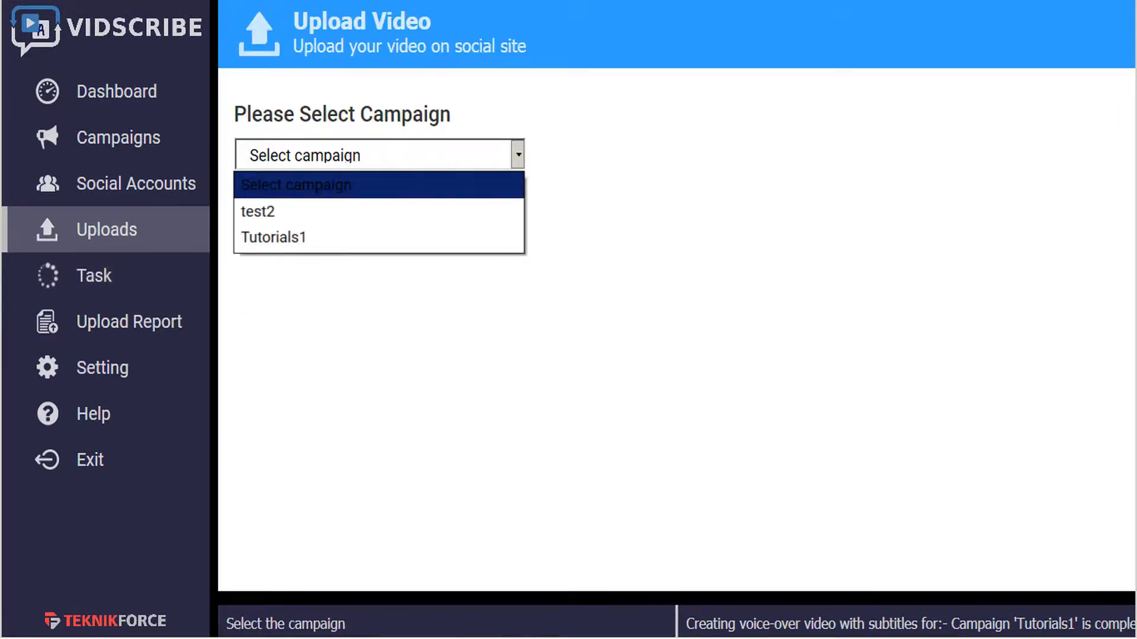
{"action": "left_click", "coordinate": [315, 248]}
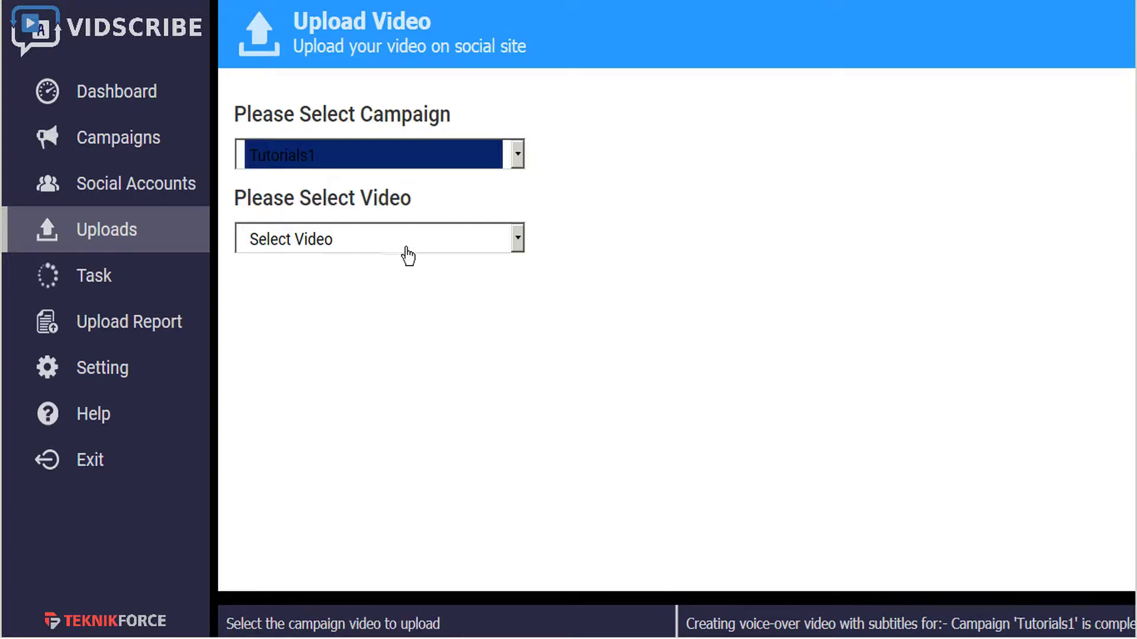
{"action": "left_click", "coordinate": [421, 249]}
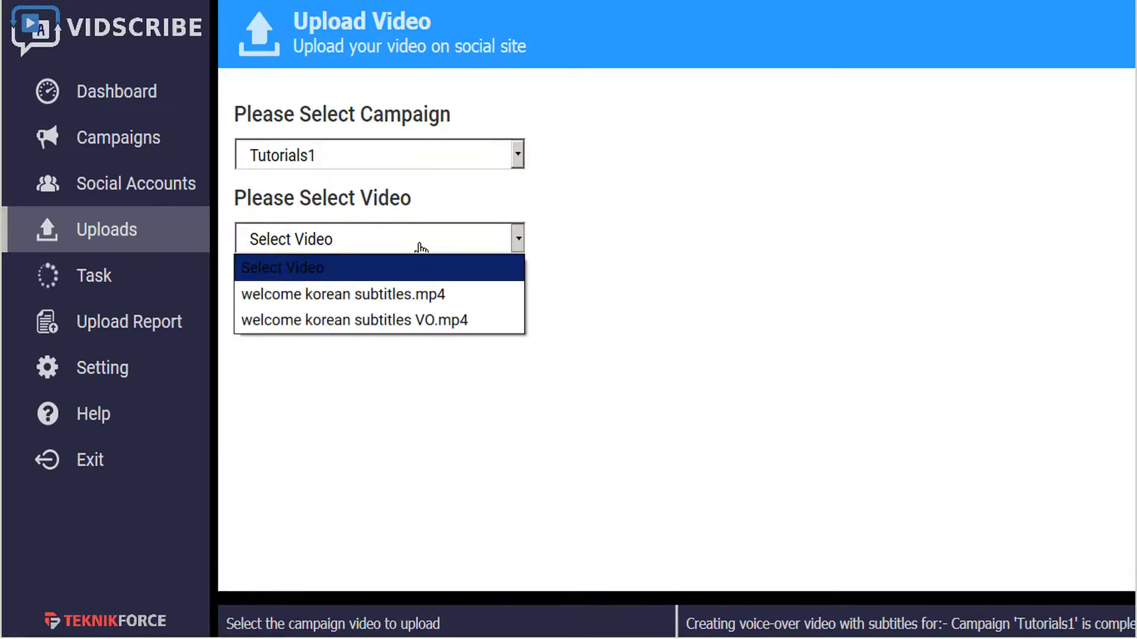
{"action": "left_click", "coordinate": [422, 331]}
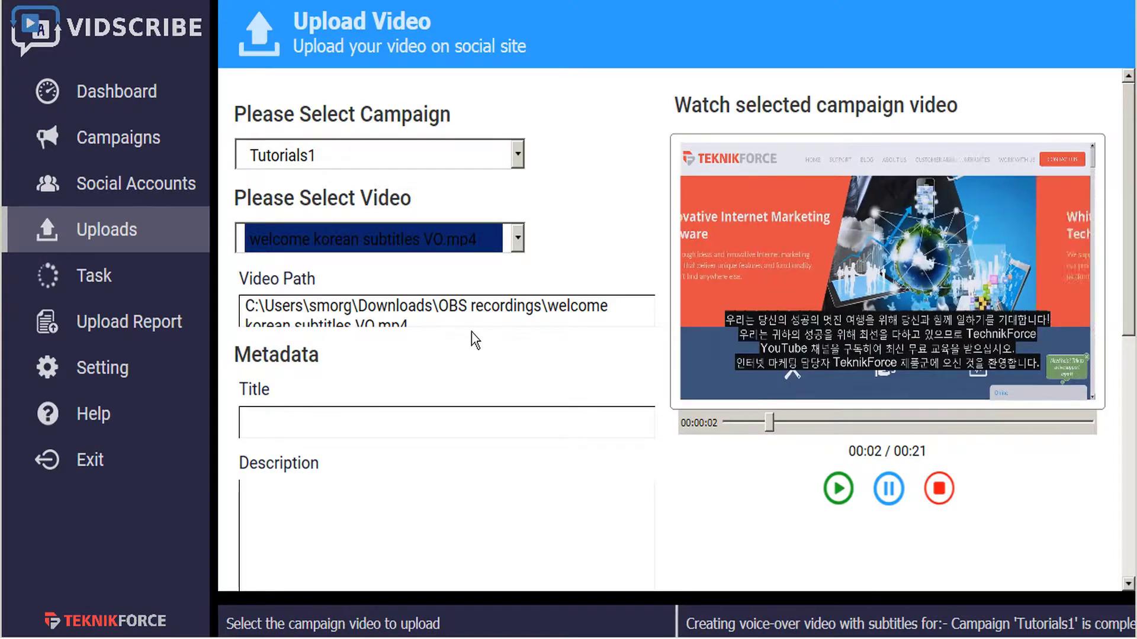
{"action": "left_click", "coordinate": [888, 489]}
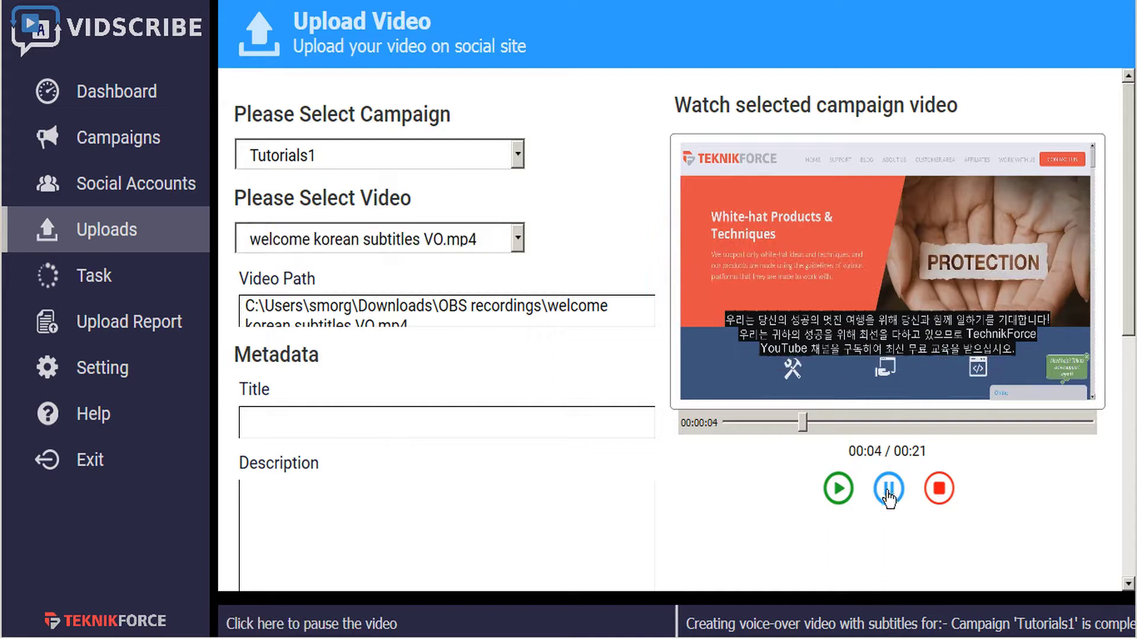
- Remove the Hindi line from the translation text and translate "Hello welcome to Teknikforce tutorials." into Korean
{"action": "scroll", "coordinate": [566, 346], "scroll_direction": "down", "scroll_amount": 1}
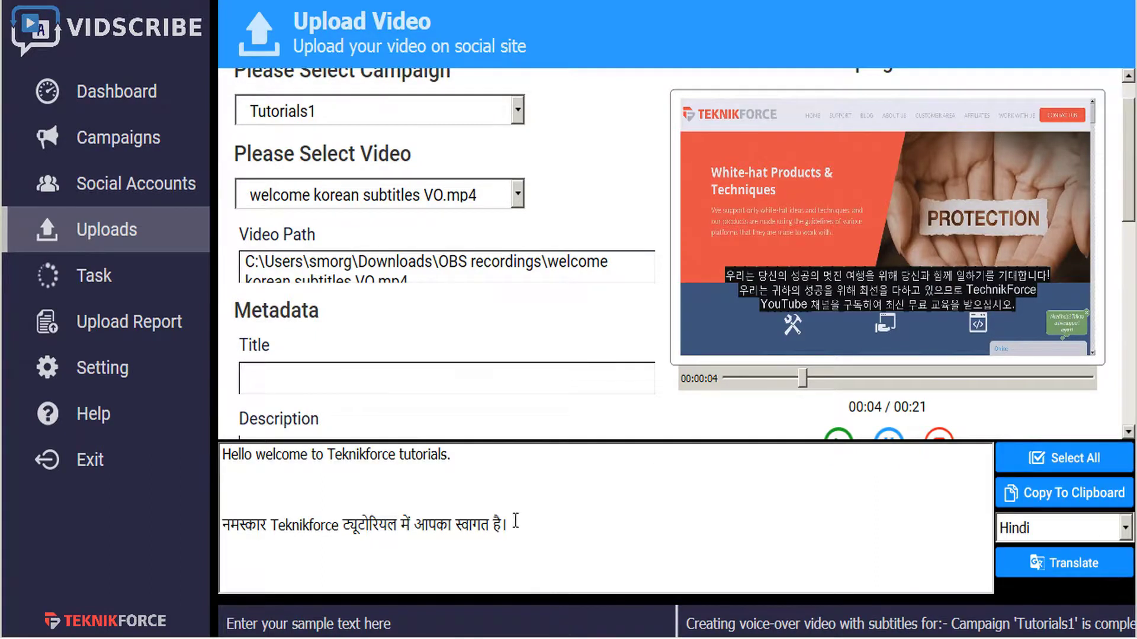
{"action": "left_click_drag", "start_coordinate": [515, 527], "coordinate": [516, 501]}
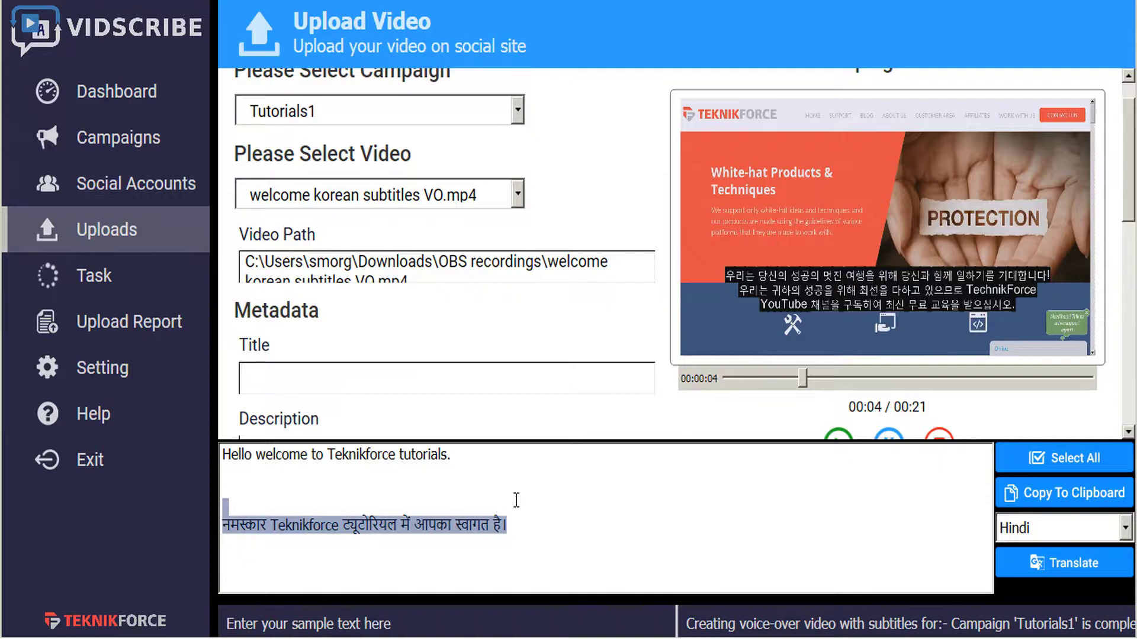
{"action": "key", "text": "BackSpace"}
{"action": "key", "text": "BackSpace"}
{"action": "key", "text": "BackSpace"}
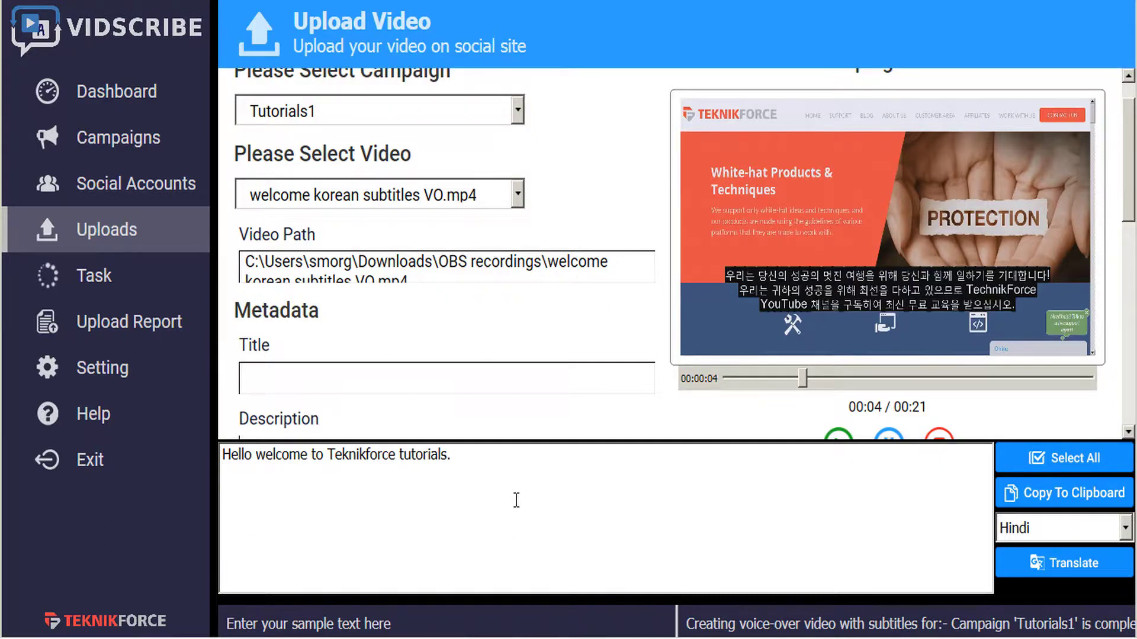
{"action": "left_click", "coordinate": [1123, 533]}
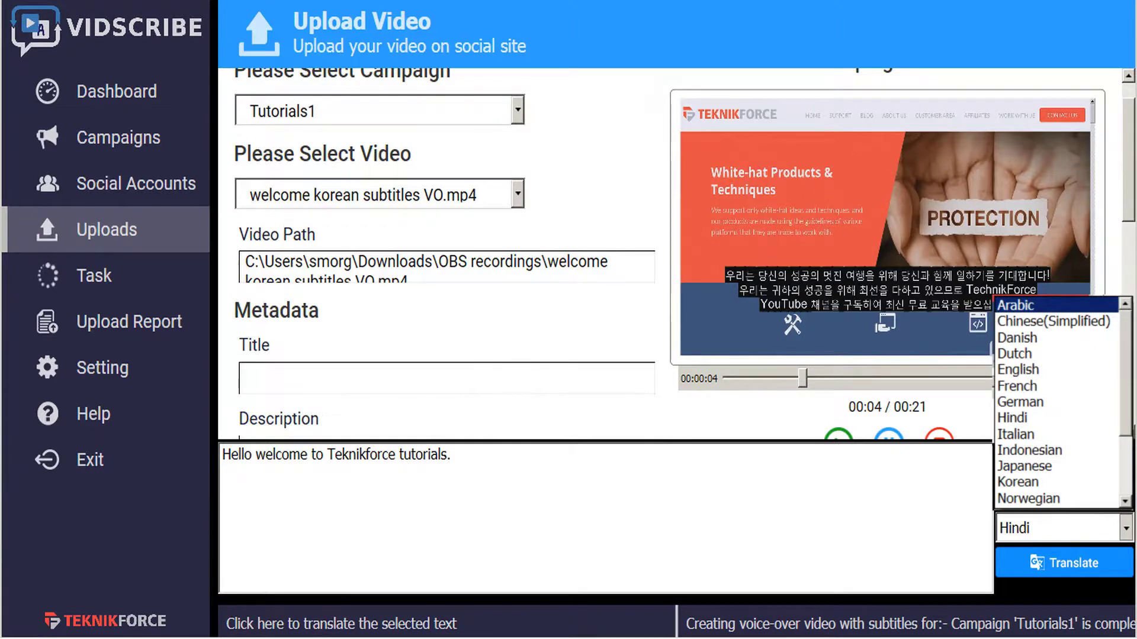
{"action": "left_click", "coordinate": [1017, 482]}
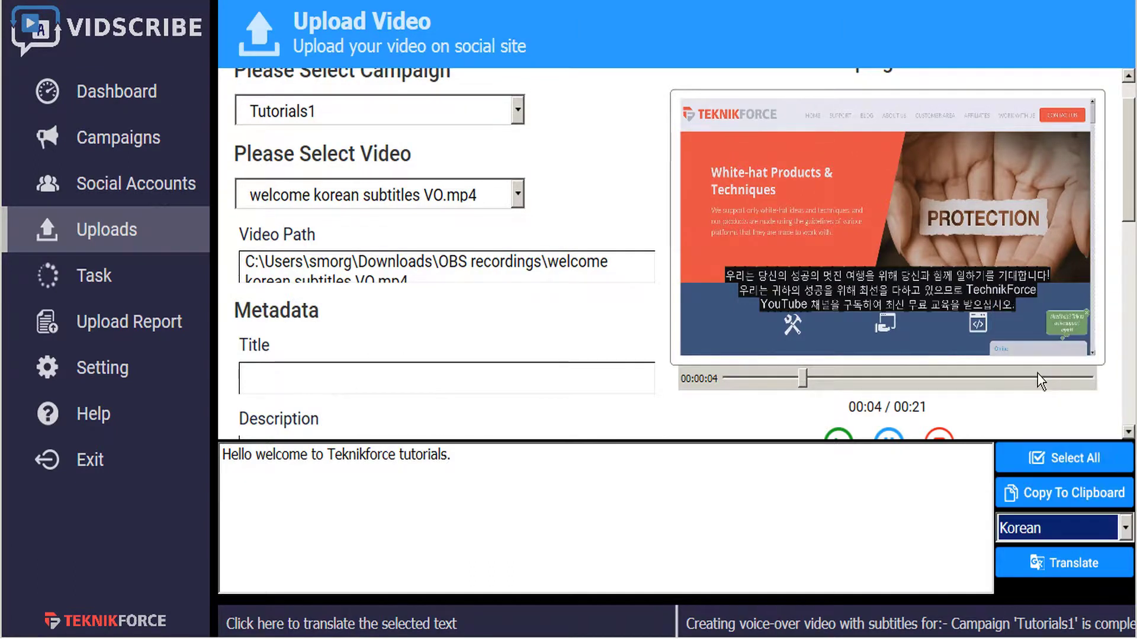
{"action": "left_click", "coordinate": [1070, 568]}
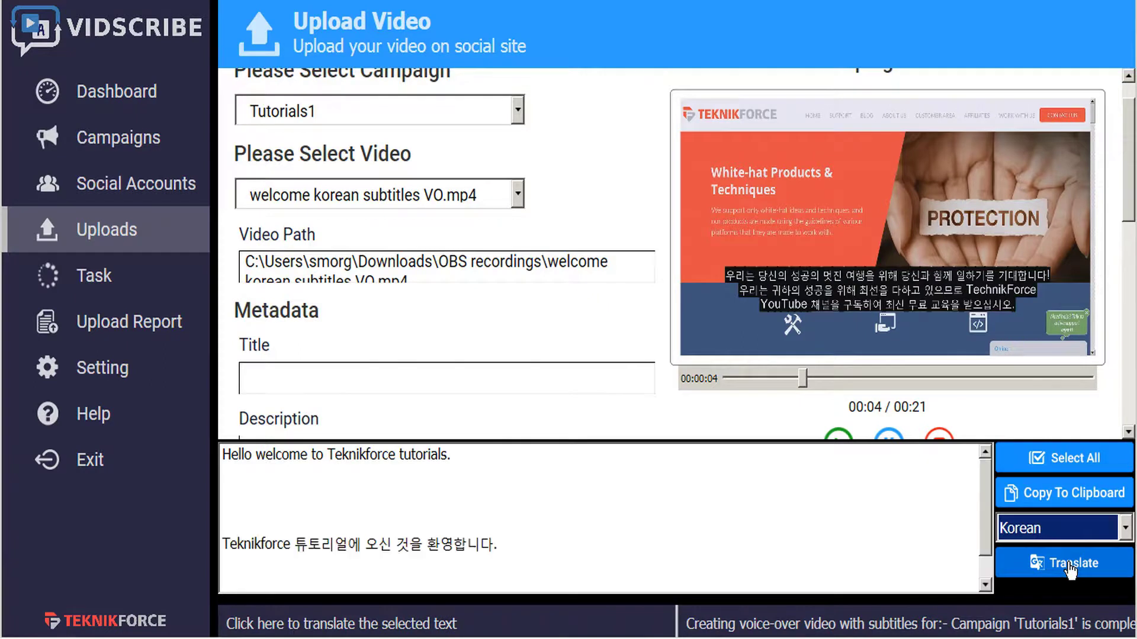
- Copy the Korean translation "Teknikforce 튜토리얼에 오신 것을 환영합니다." into the video's title
{"action": "left_click_drag", "start_coordinate": [514, 548], "coordinate": [214, 549]}
{"action": "key", "text": "ctrl+c"}
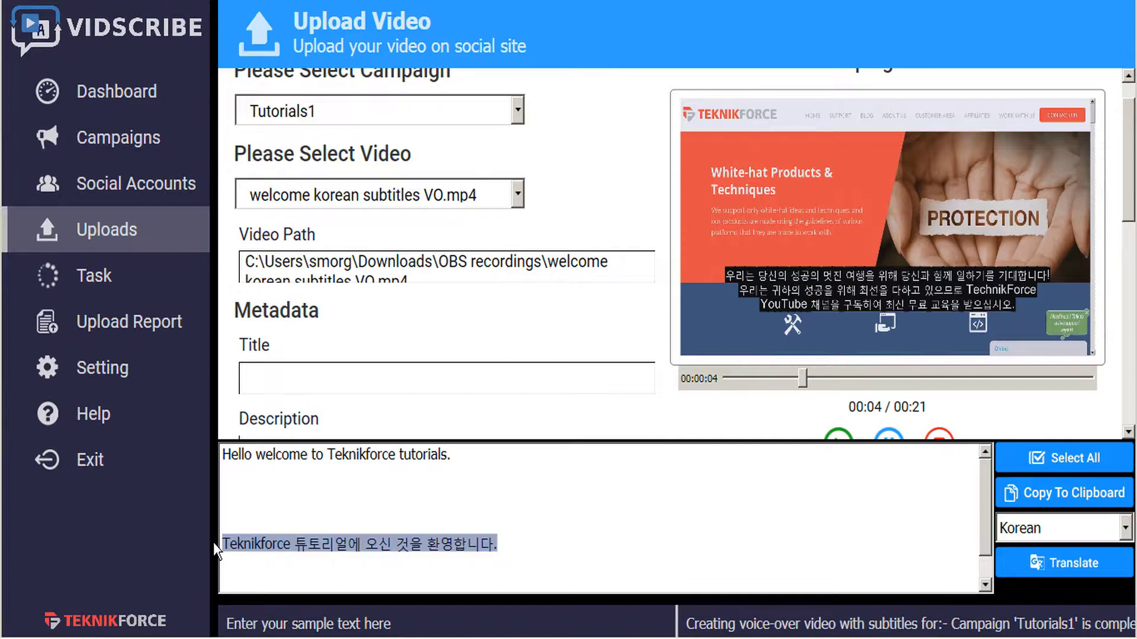
{"action": "left_click", "coordinate": [333, 610]}
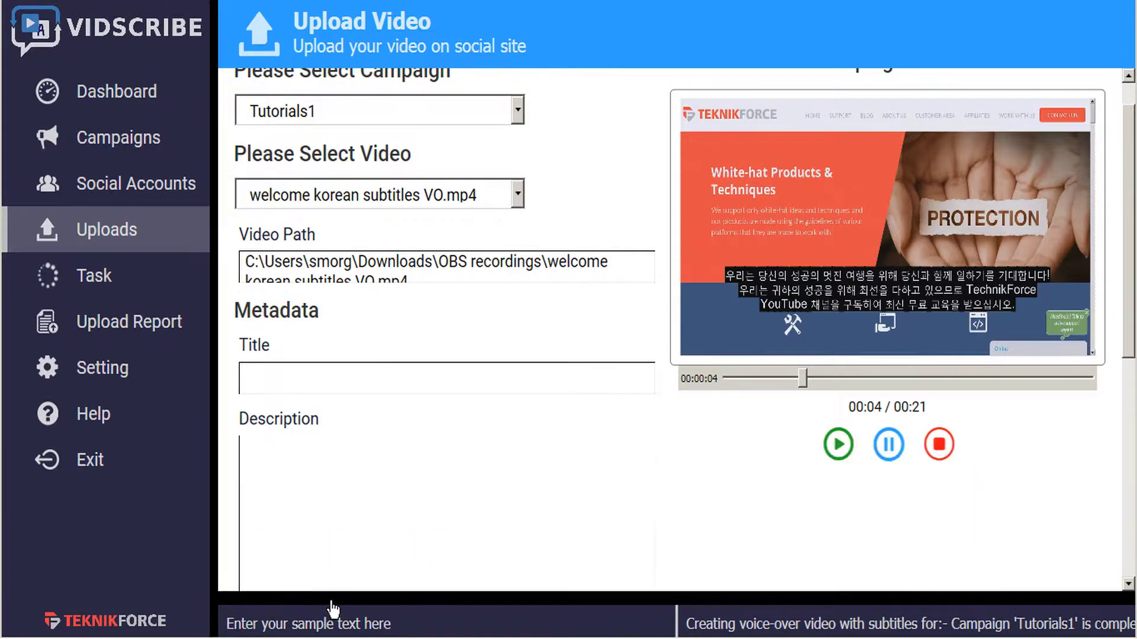
{"action": "left_click", "coordinate": [319, 377]}
{"action": "key", "text": "ctrl+v"}
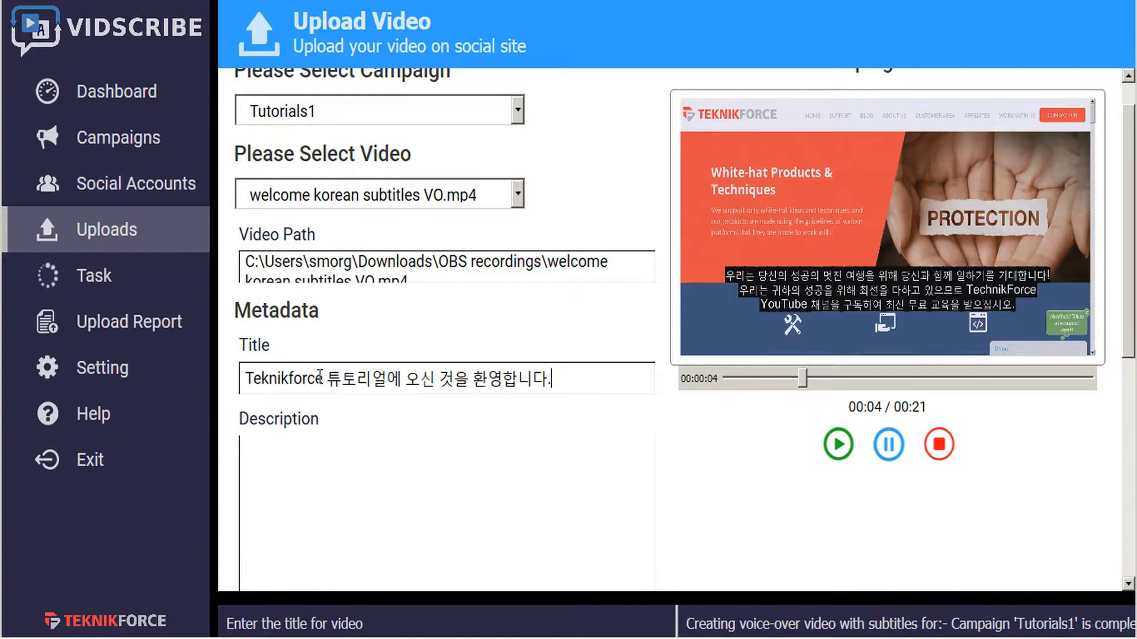
{"action": "left_click", "coordinate": [350, 476]}
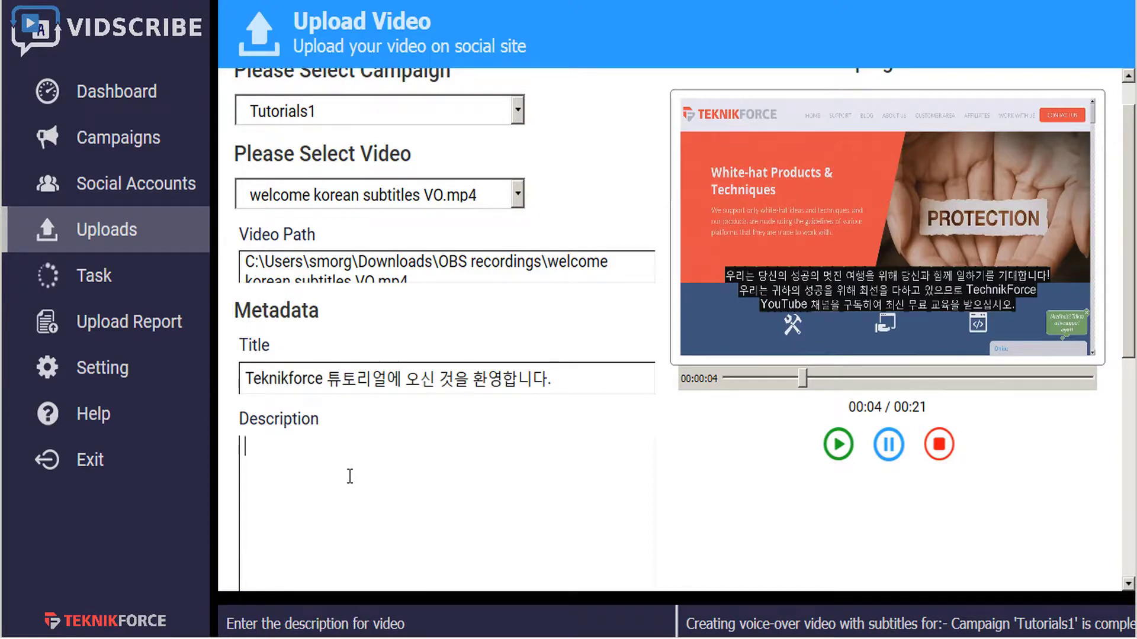
{"action": "key", "text": "ctrl+v"}
{"action": "key", "text": "Return"}
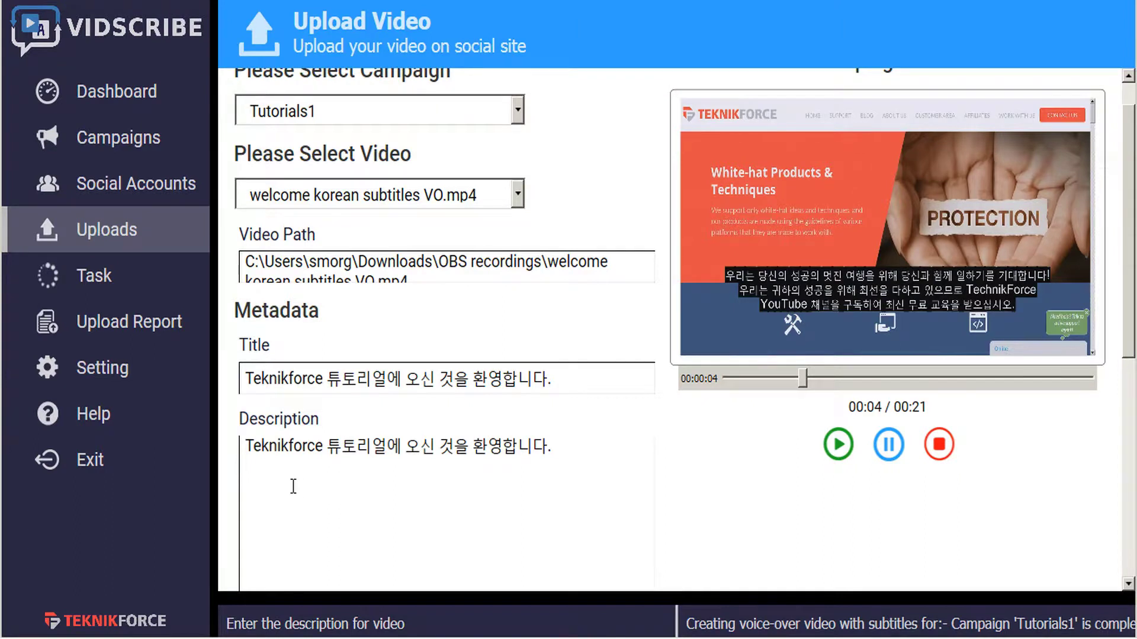
{"action": "type", "text": "https://teknikforce.com/"}
- Replace the translator text with "internet marketing" and translate it into Korean for the tags
{"action": "scroll", "coordinate": [507, 485], "scroll_direction": "down", "scroll_amount": 2}
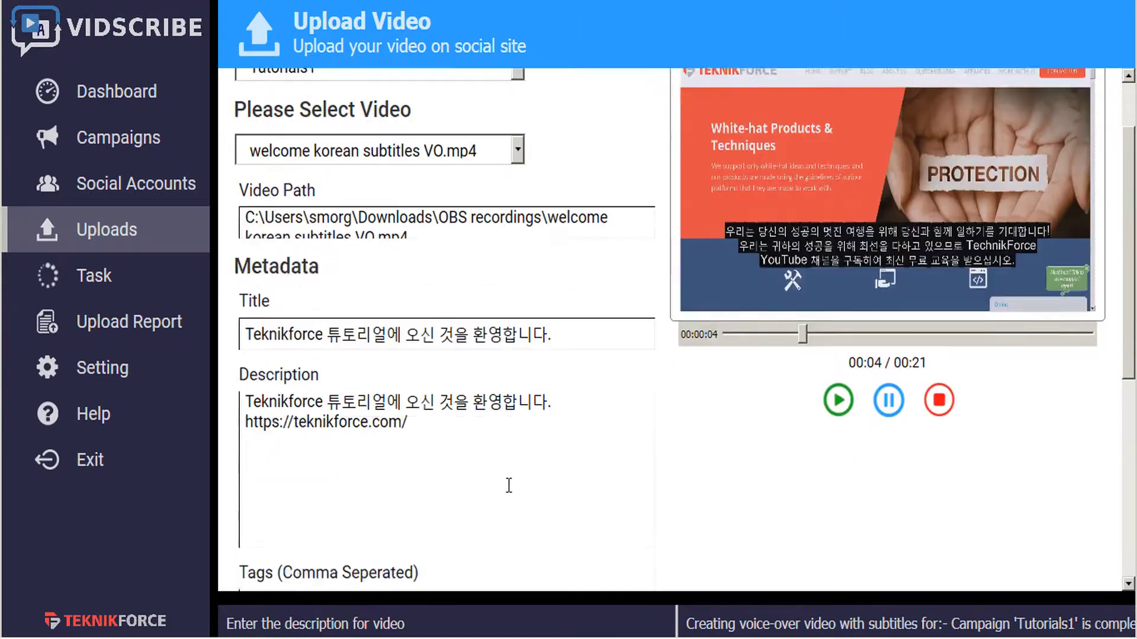
{"action": "scroll", "coordinate": [521, 476], "scroll_direction": "down", "scroll_amount": 2}
{"action": "left_click", "coordinate": [308, 502]}
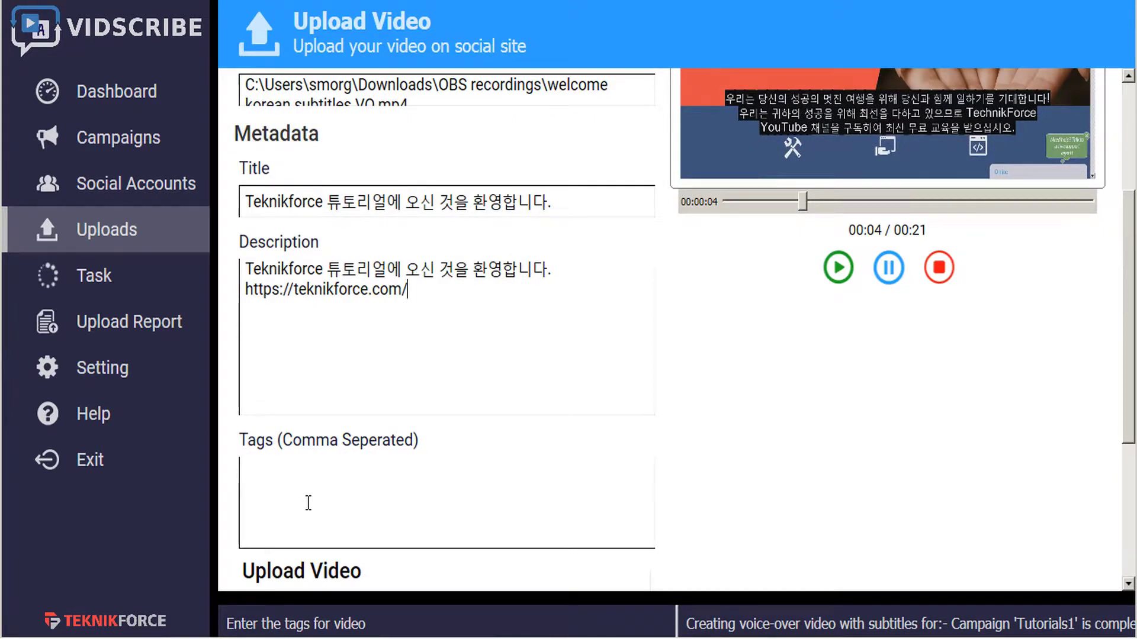
{"action": "left_click", "coordinate": [406, 609]}
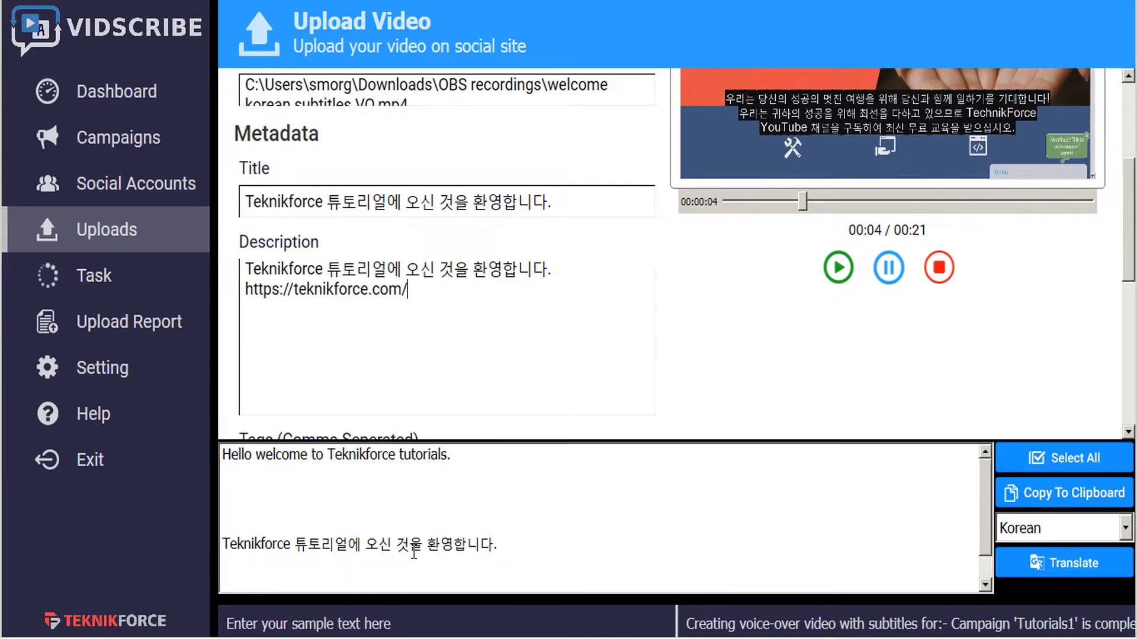
{"action": "key", "text": "ctrl+a"}
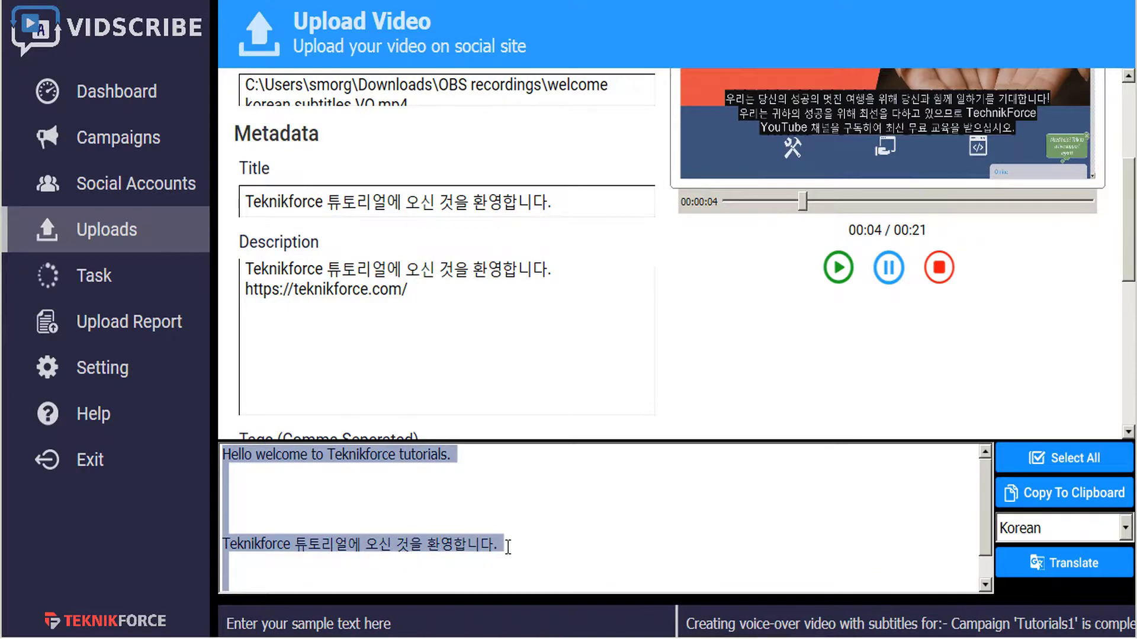
{"action": "type", "text": "internet marketing"}
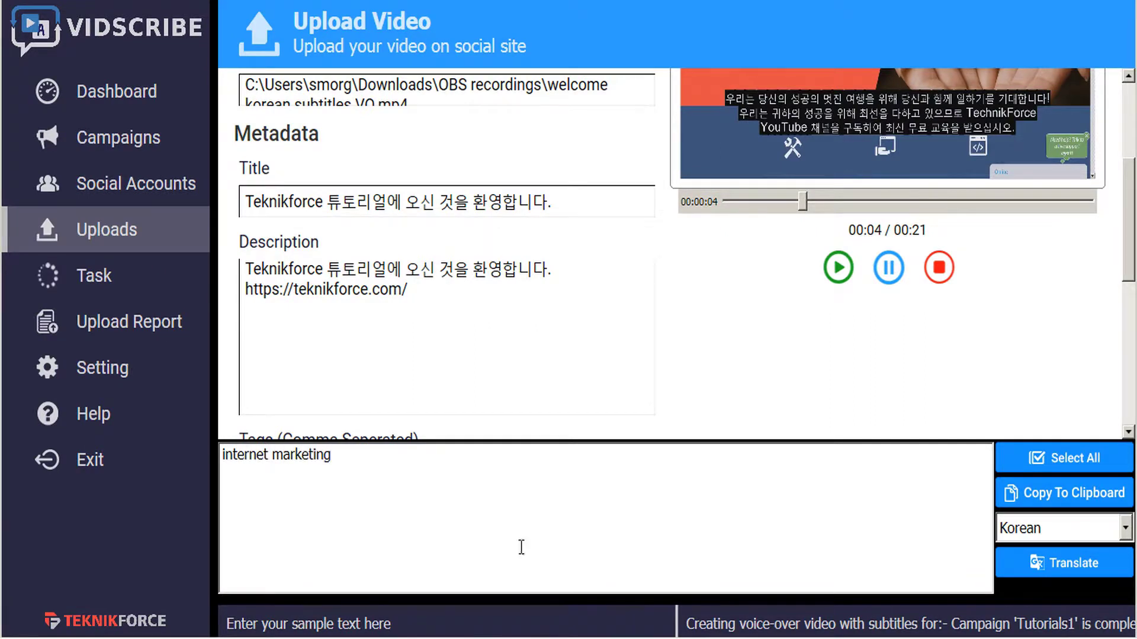
{"action": "left_click", "coordinate": [1107, 572]}
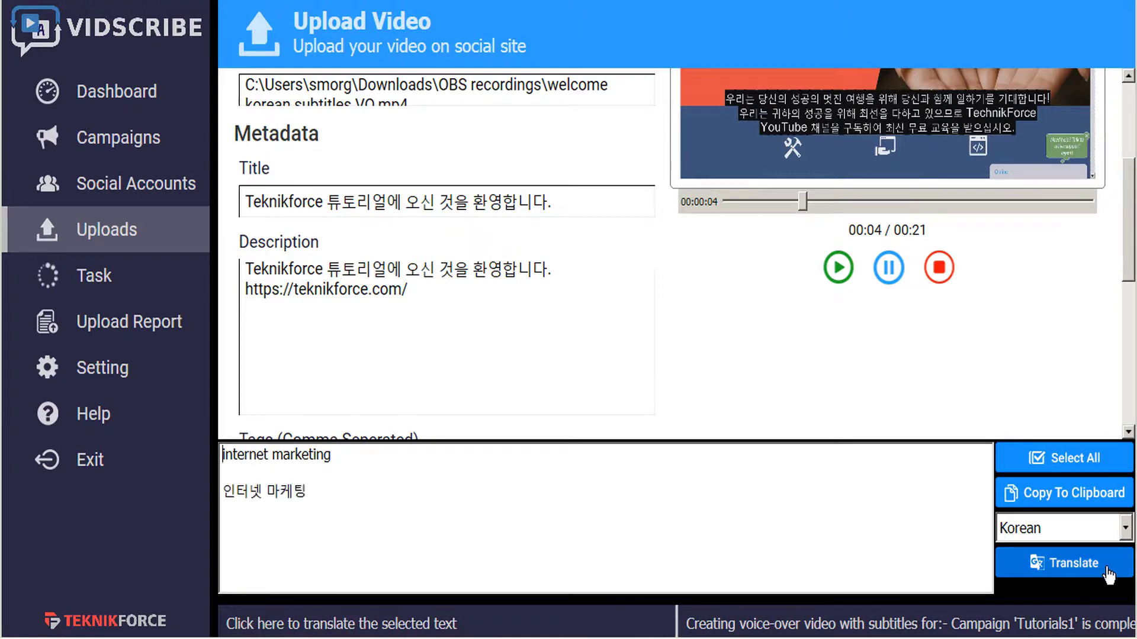
- Copy the Korean translation "인터넷 마케팅" into the video's tags
{"action": "left_click_drag", "start_coordinate": [310, 491], "coordinate": [201, 492]}
{"action": "key", "text": "ctrl+c"}
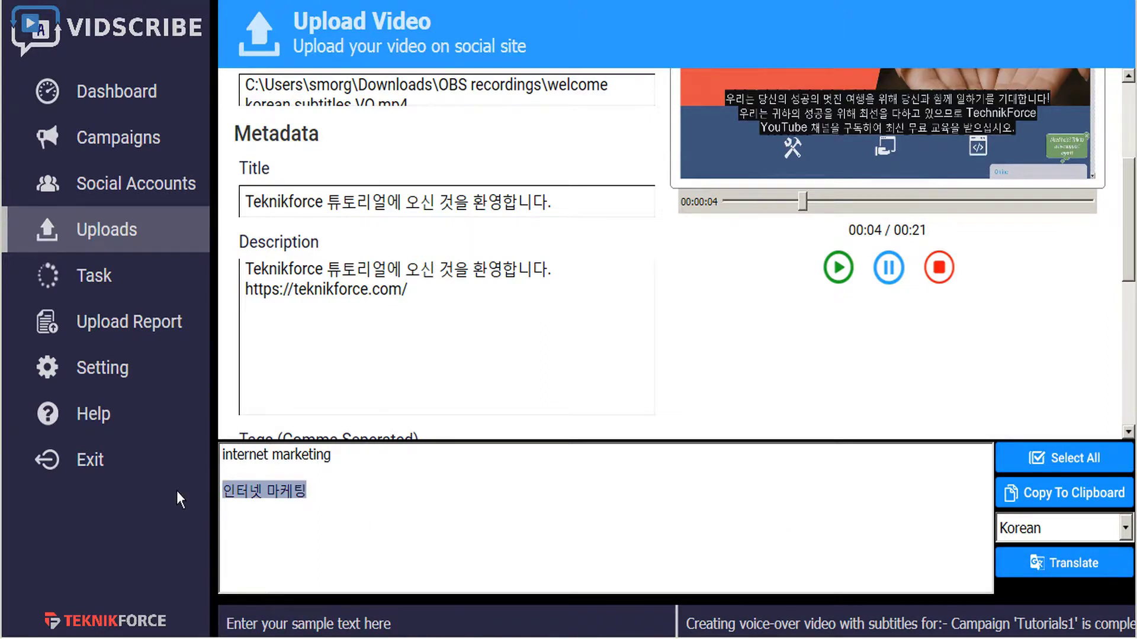
{"action": "scroll", "coordinate": [387, 352], "scroll_direction": "down", "scroll_amount": 3}
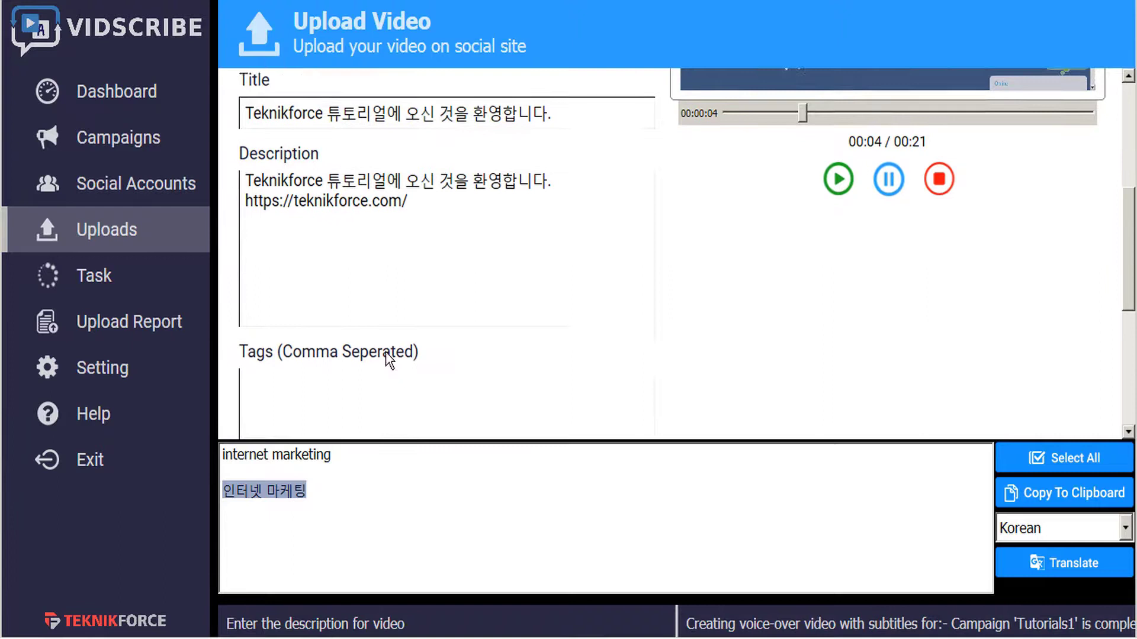
{"action": "left_click", "coordinate": [358, 357]}
{"action": "key", "text": "ctrl+v"}
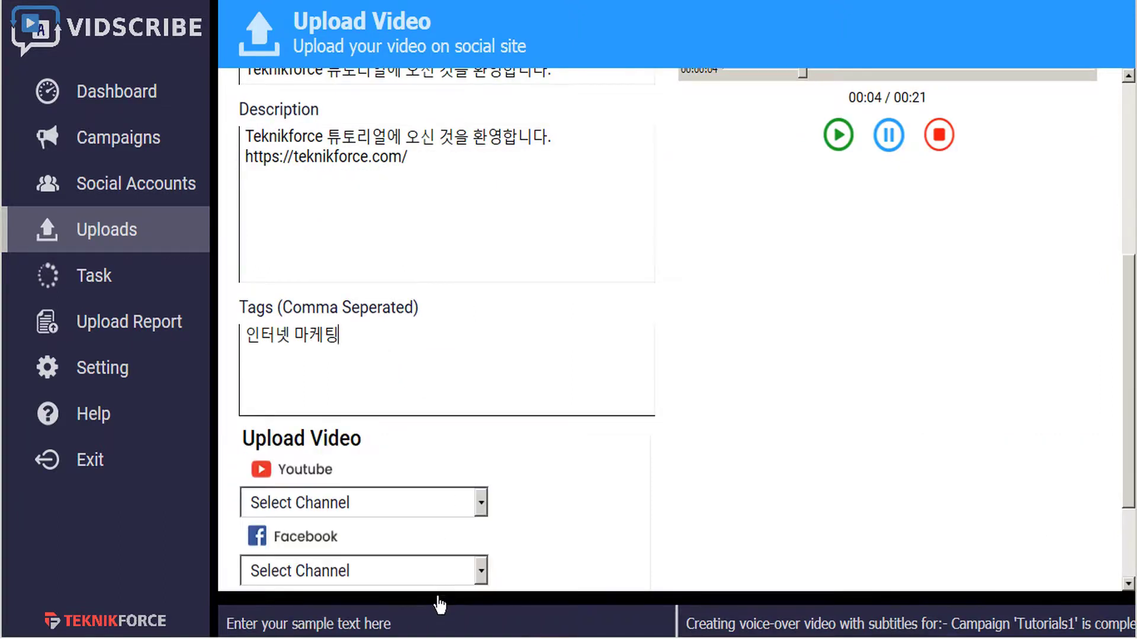
- Upload the video to the YouTube channel VideoPromoVIP and the Dropbox account Video Promo
{"action": "scroll", "coordinate": [583, 394], "scroll_direction": "down", "scroll_amount": 3}
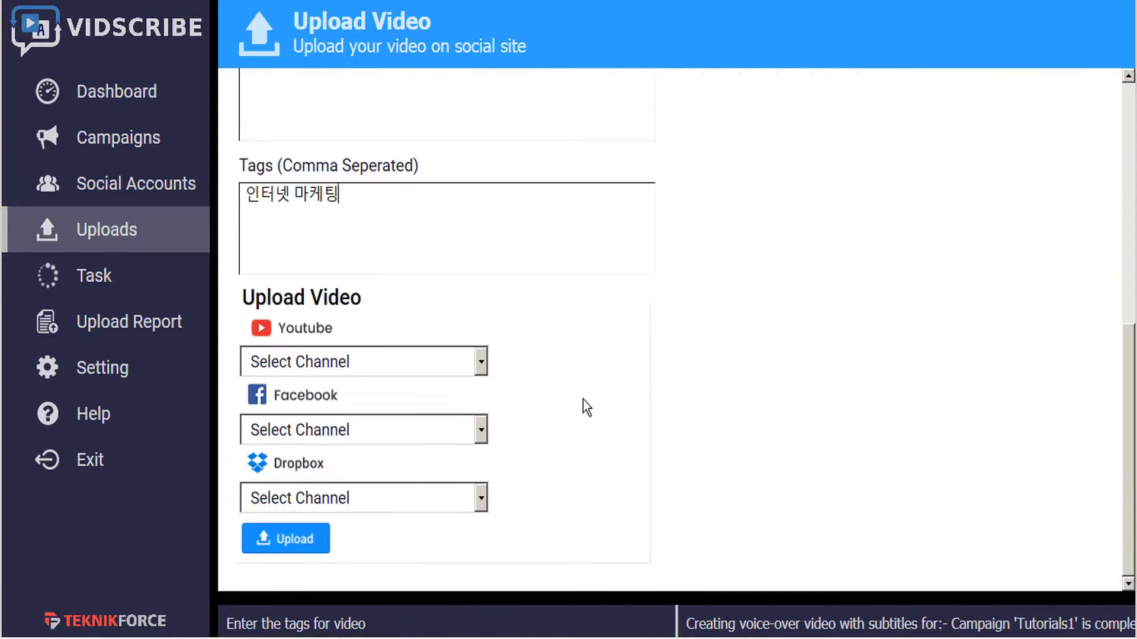
{"action": "left_click", "coordinate": [481, 363]}
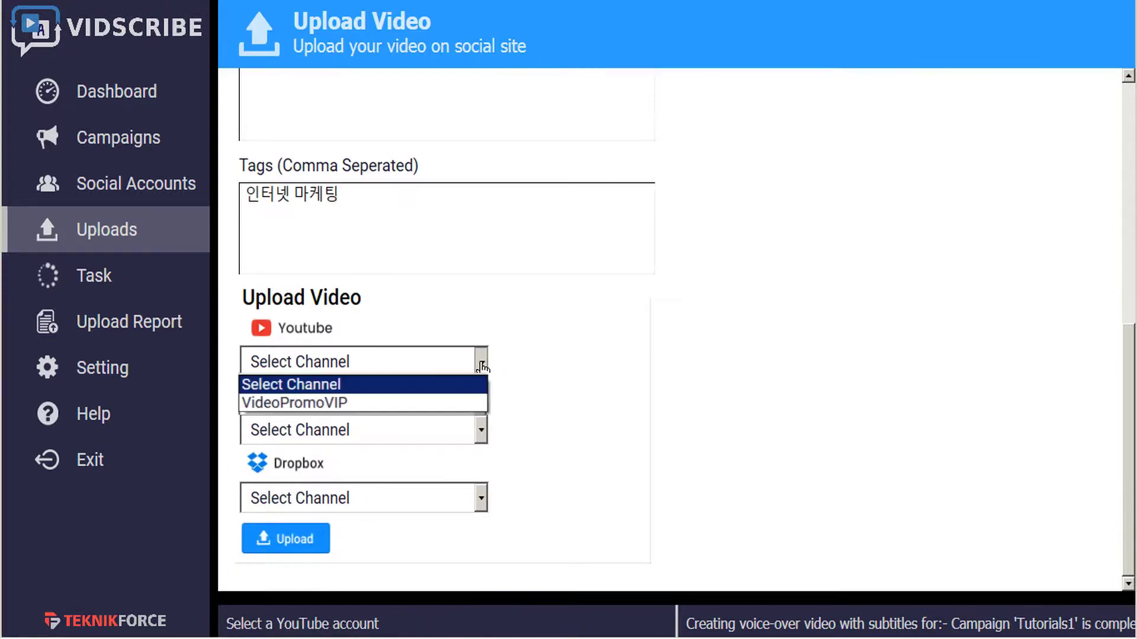
{"action": "left_click", "coordinate": [376, 403]}
{"action": "left_click", "coordinate": [440, 432]}
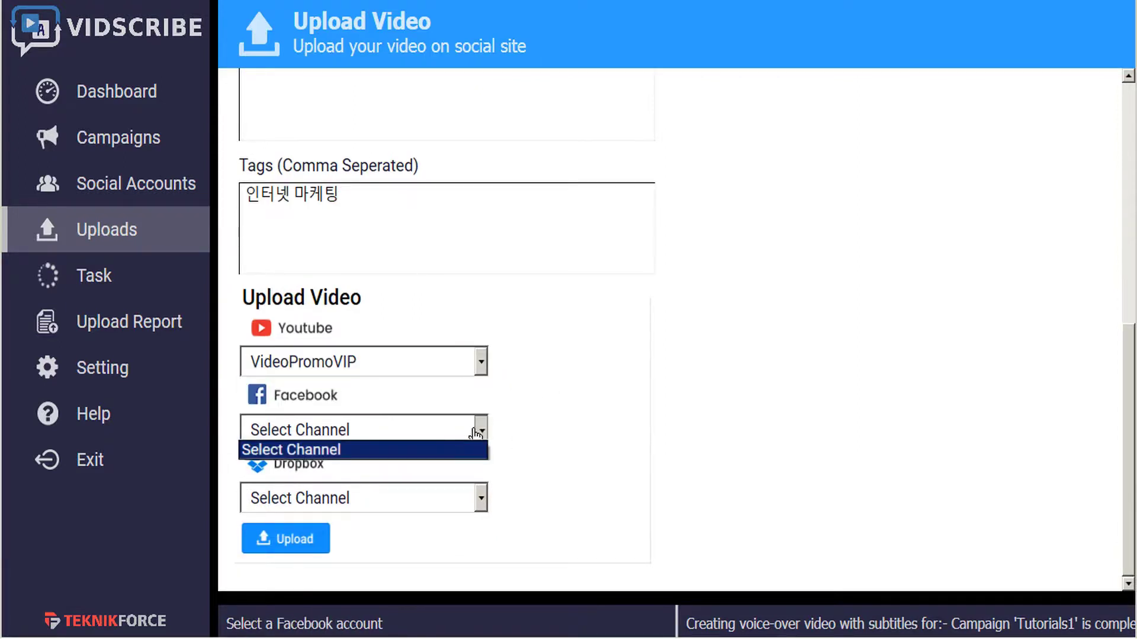
{"action": "left_click", "coordinate": [481, 431]}
{"action": "left_click", "coordinate": [481, 501]}
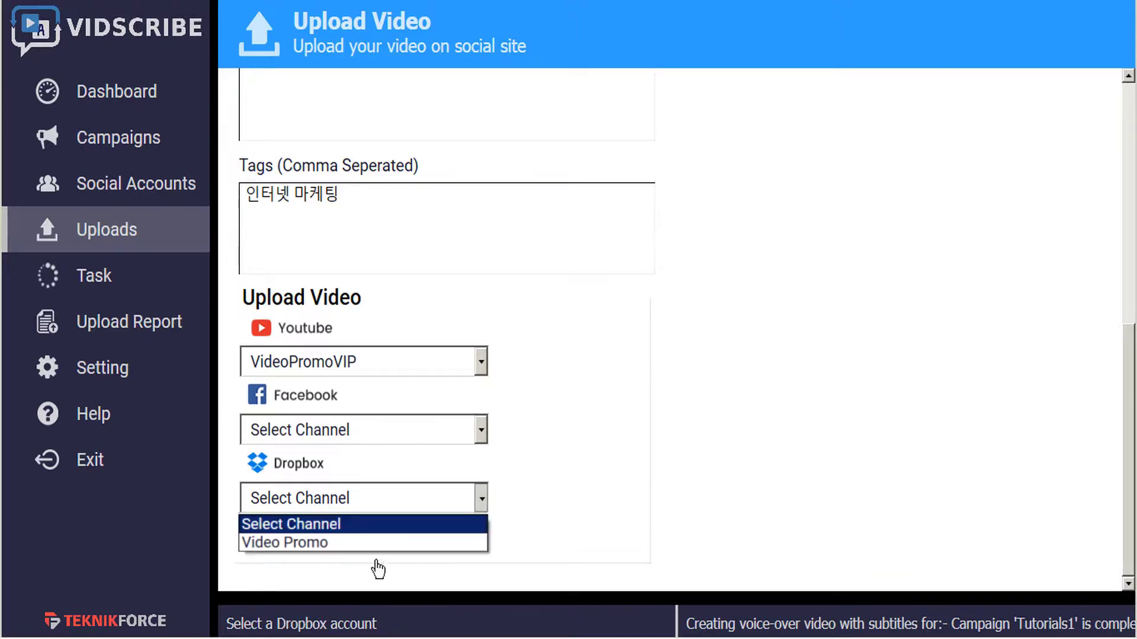
{"action": "left_click", "coordinate": [354, 542]}
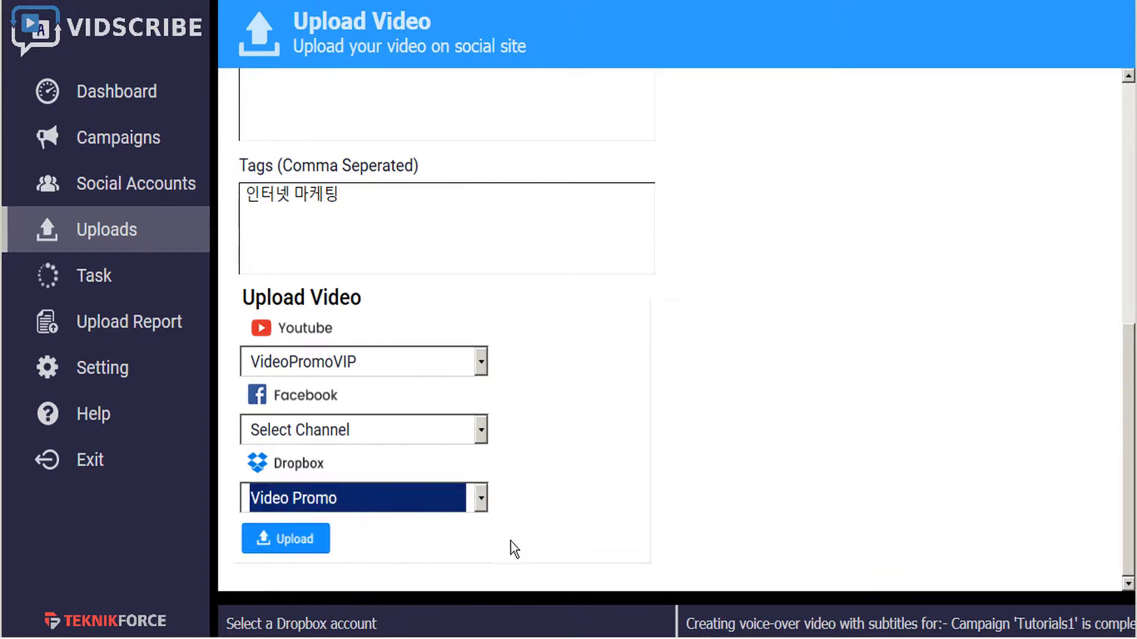
{"action": "left_click", "coordinate": [298, 544]}
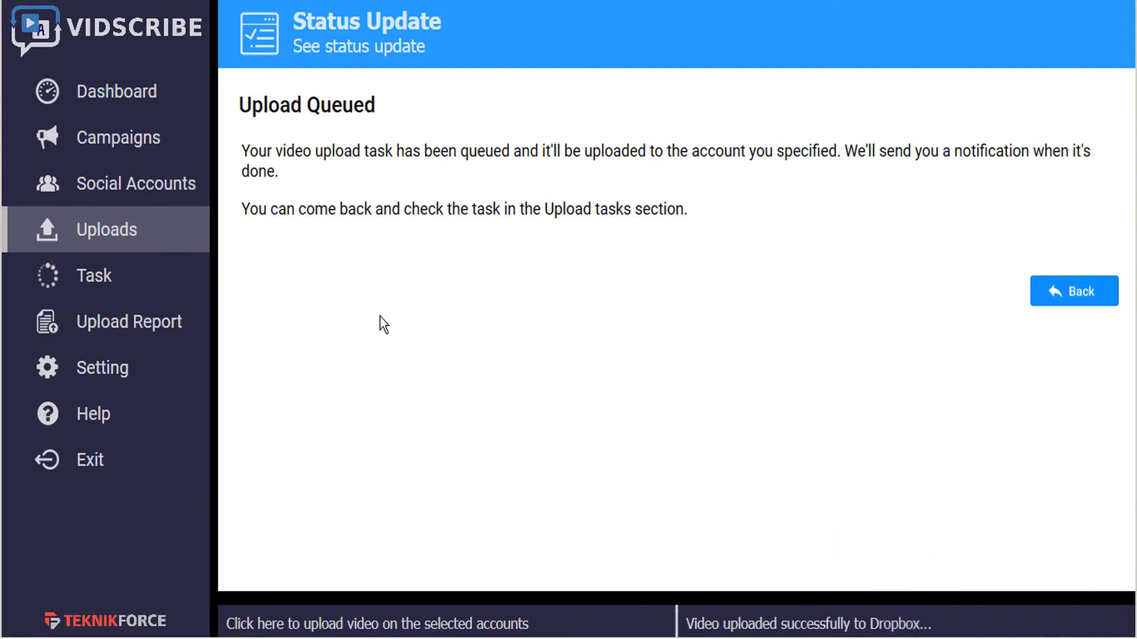
- Open the Tutorials1 YouTube and Dropbox uploads from the upload report and play the Dropbox video
{"action": "left_click", "coordinate": [142, 330]}
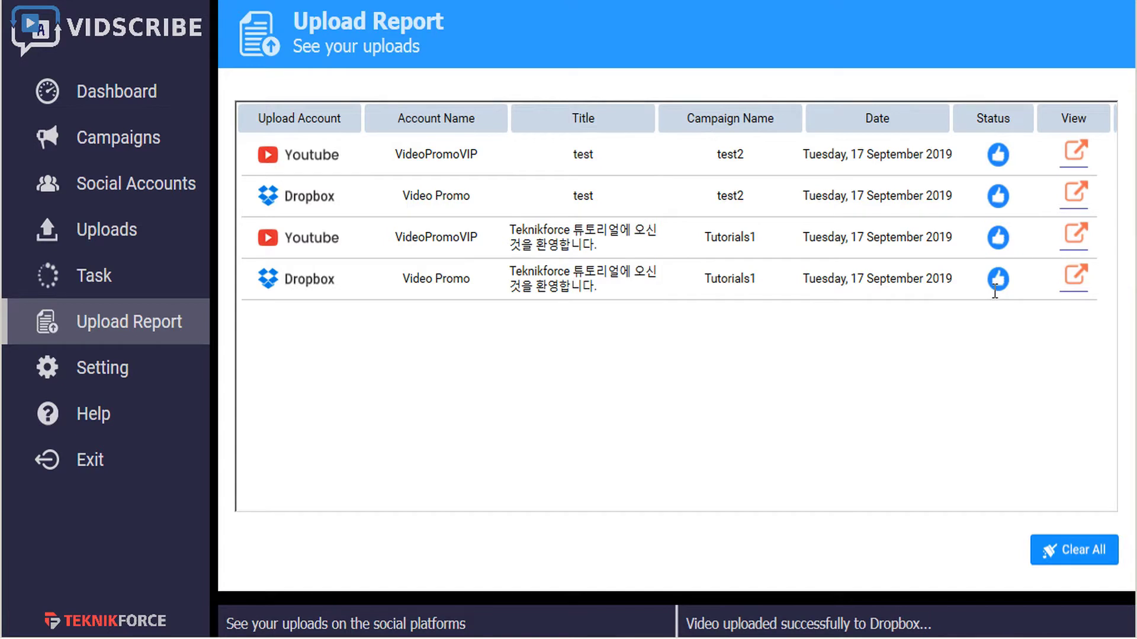
{"action": "left_click", "coordinate": [1076, 237]}
{"action": "left_click", "coordinate": [1076, 282]}
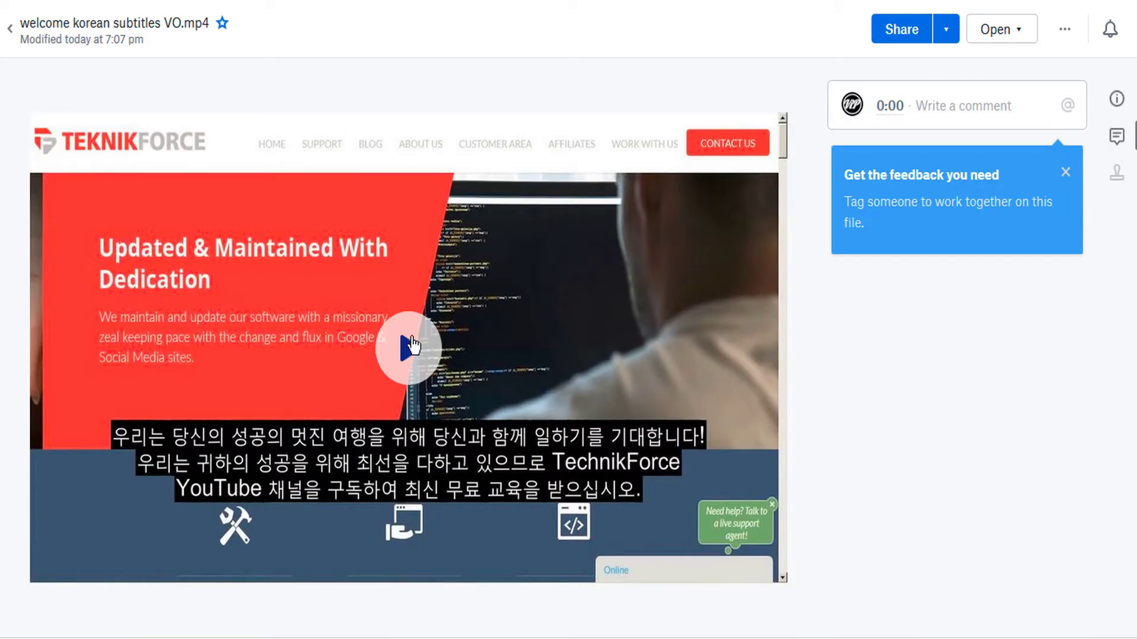
{"action": "left_click", "coordinate": [408, 350]}
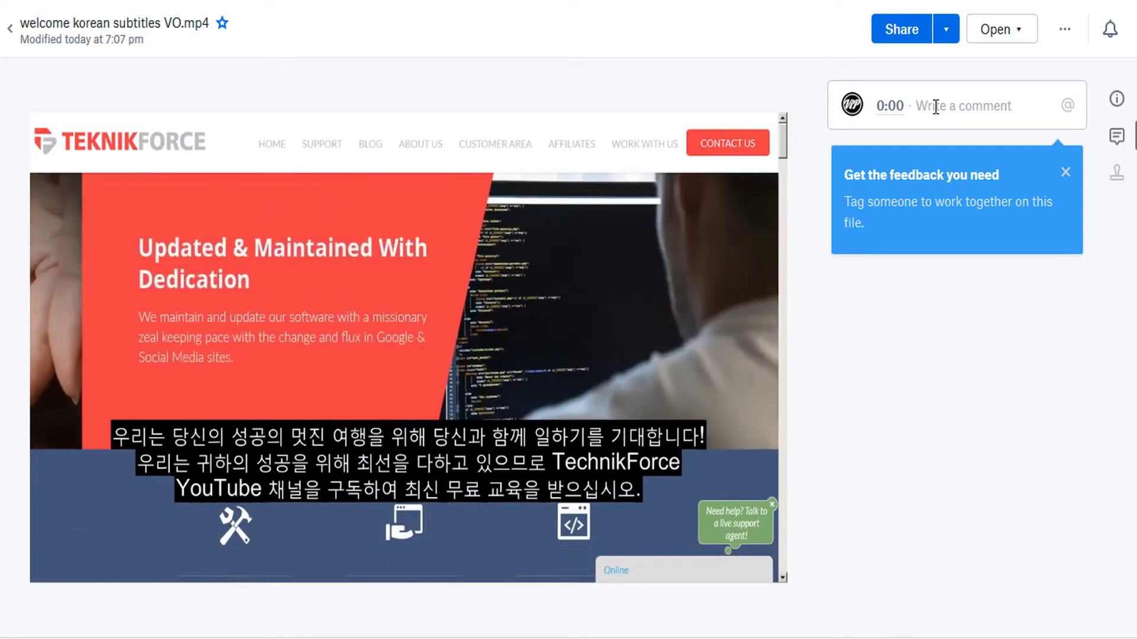
- Post the comment "Pls review for approval." at 0:00 on the Dropbox video
{"action": "left_click", "coordinate": [935, 107]}
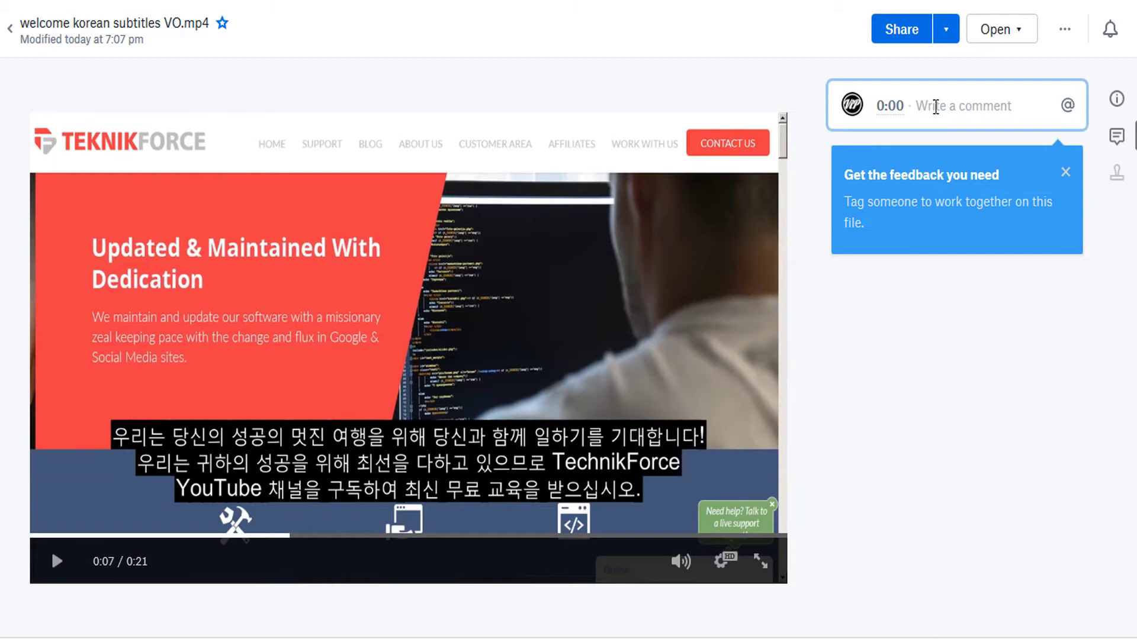
{"action": "type", "text": "Pls review for approval."}
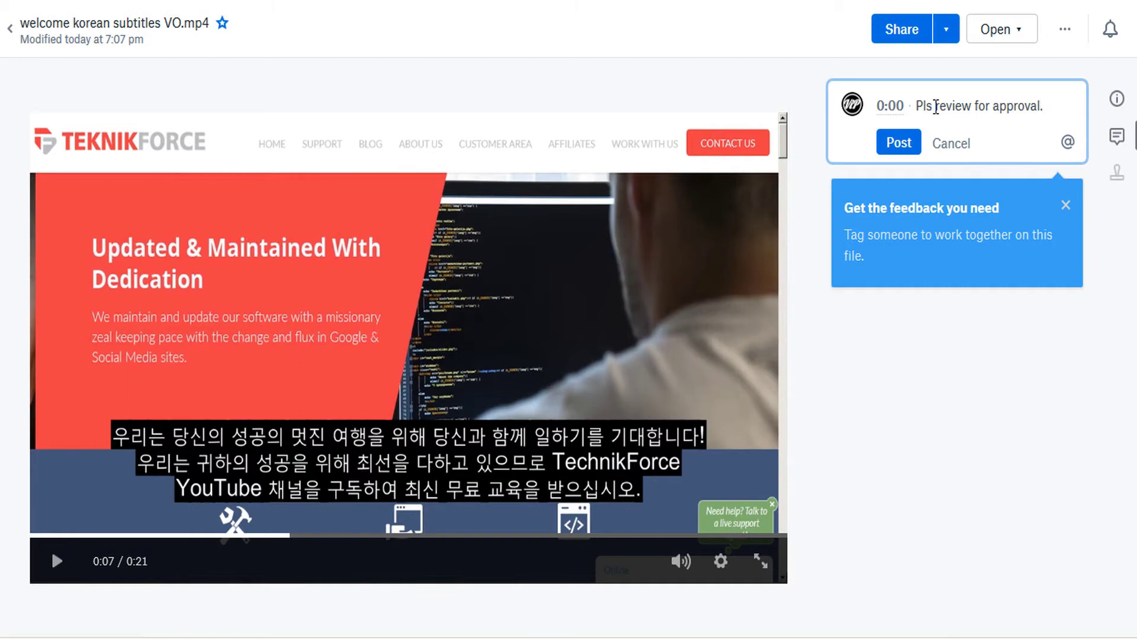
{"action": "left_click", "coordinate": [899, 145]}
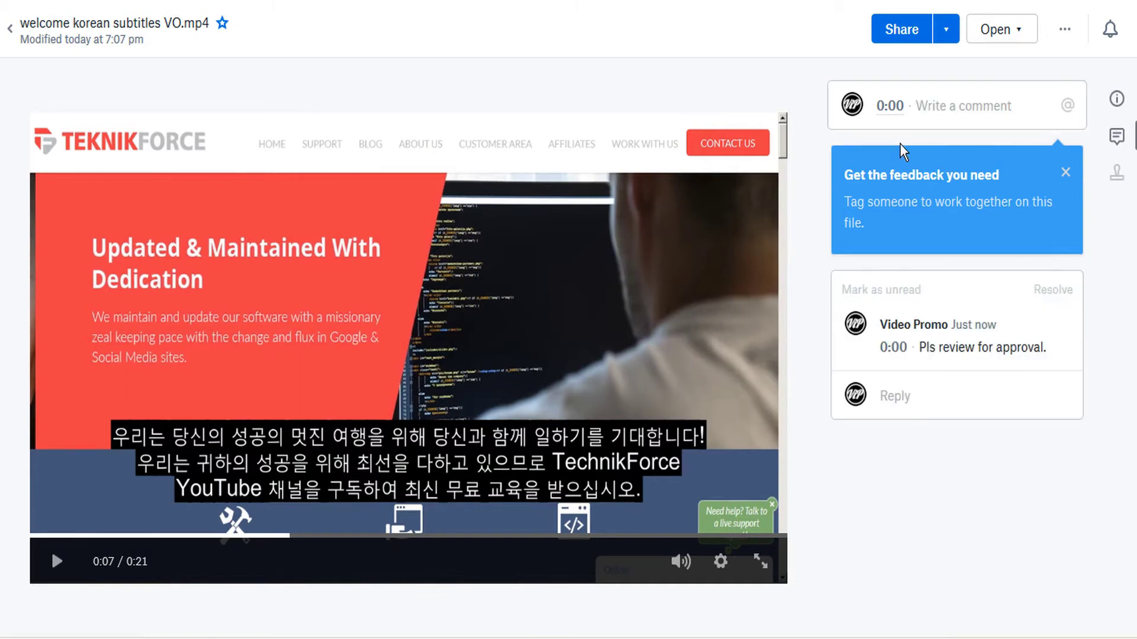
- Examine the available options for sharing the video and for opening it in other services, then dismiss them
{"action": "left_click", "coordinate": [949, 33]}
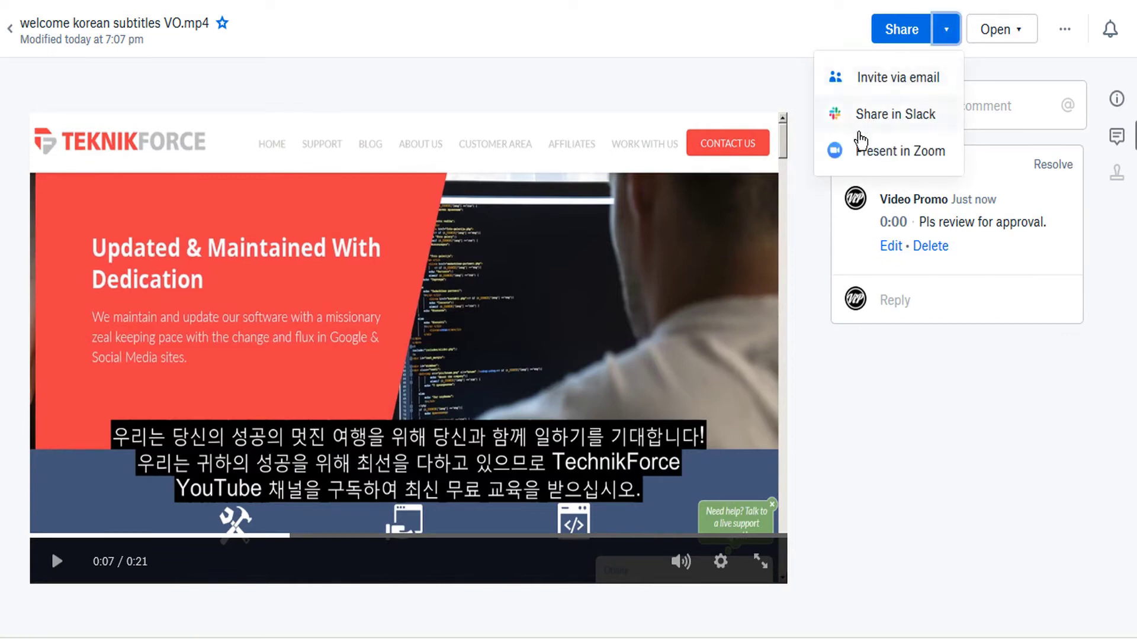
{"action": "left_click", "coordinate": [818, 222]}
{"action": "left_click", "coordinate": [1000, 29]}
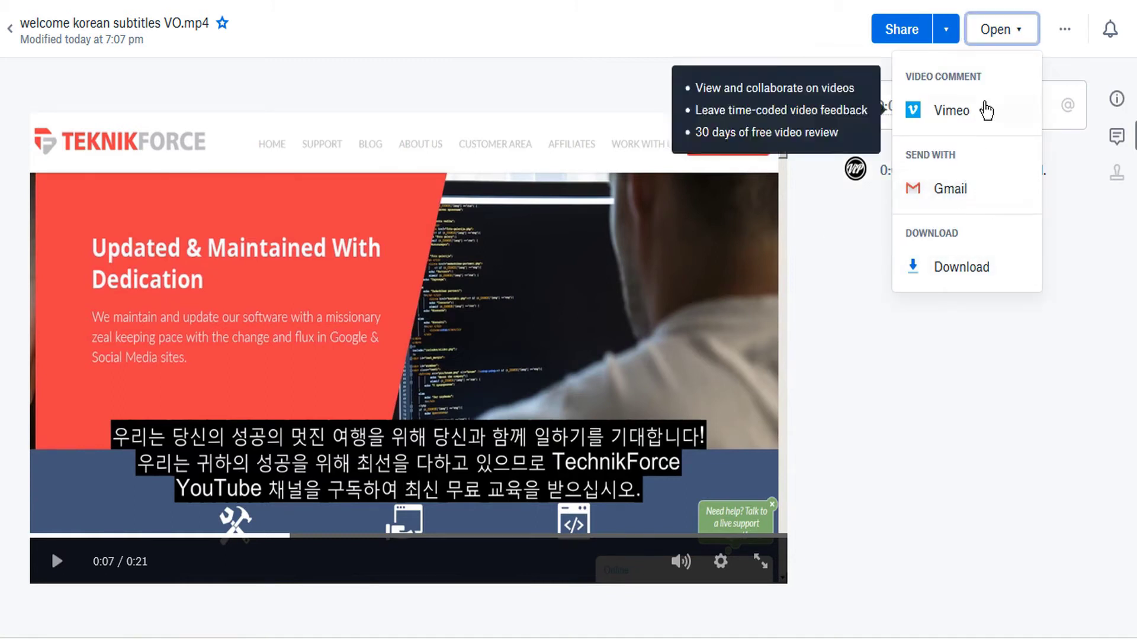
{"action": "left_click", "coordinate": [811, 161]}
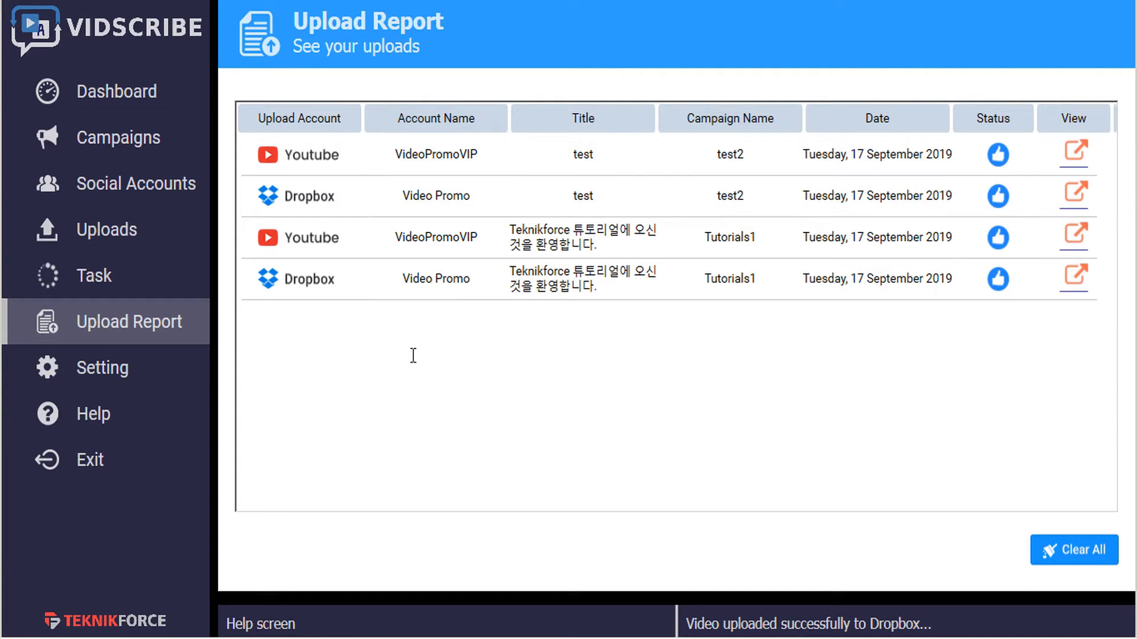
- Switch to VidScribe and show its help information with the training videos and support links
{"action": "left_click", "coordinate": [101, 421]}
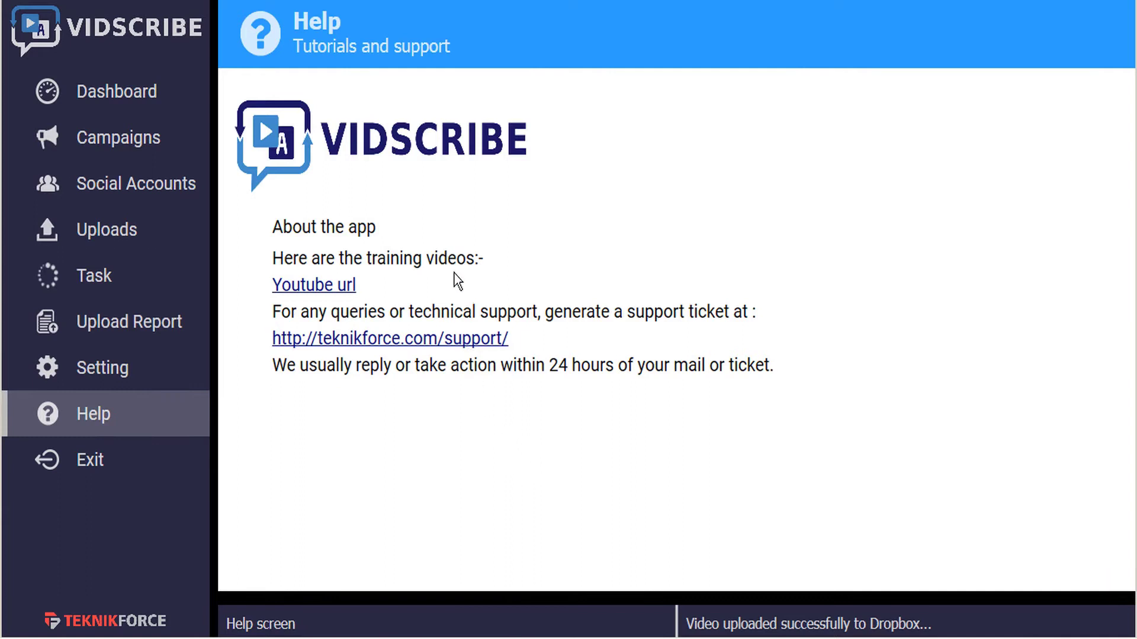